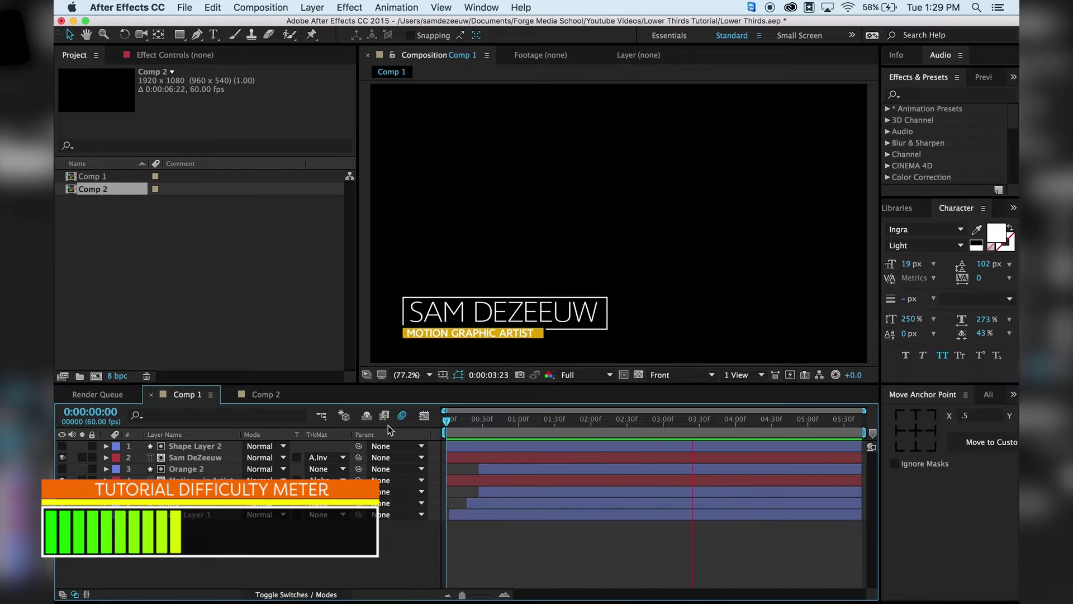
# Step: Stop the preview of Comp 1 and move its current time to 0:00:01:38
pyautogui.press('space')
pyautogui.moveTo(551, 427)
pyautogui.mouseDown()
pyautogui.moveTo(434, 428)
pyautogui.moveTo(564, 422)
pyautogui.mouseUp()
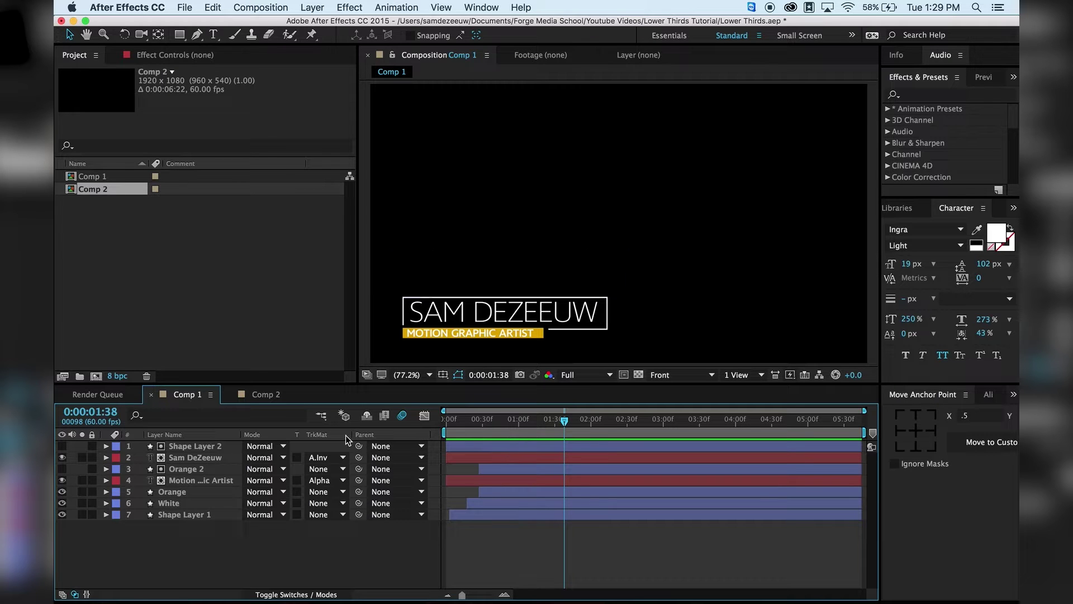
# Step: Create a new 1920 x 1080 composition named Lower Third with a frame rate of 30 frames per second
pyautogui.click(96, 376)
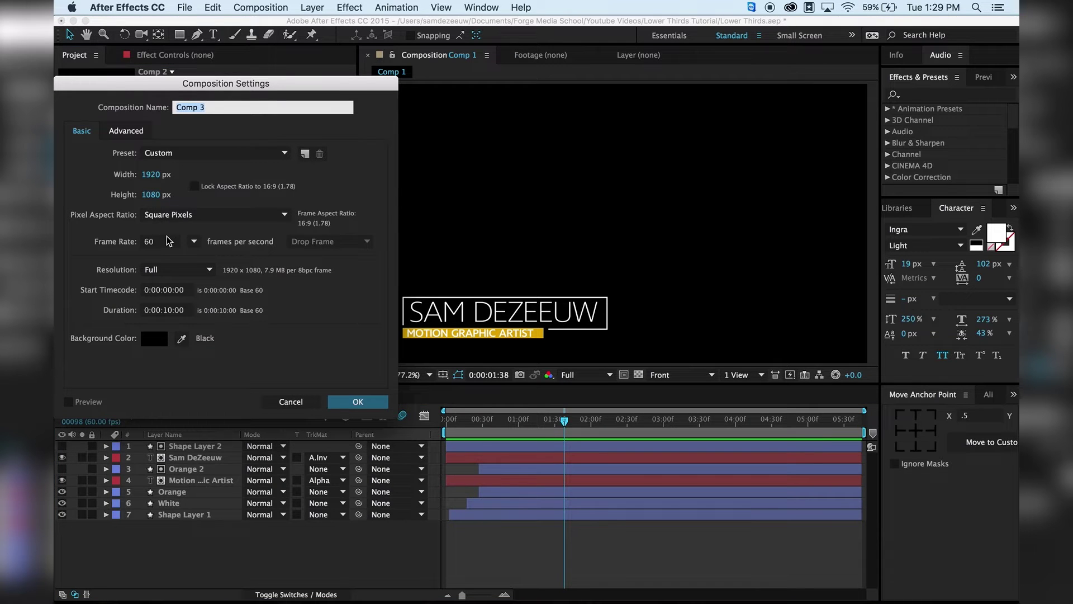
pyautogui.click(168, 246)
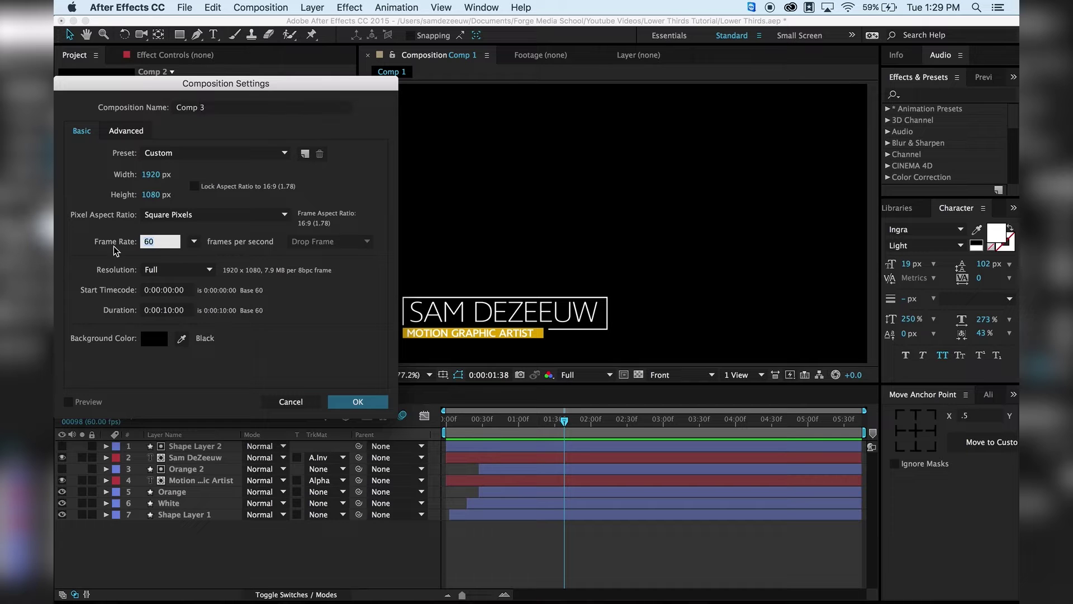
pyautogui.write('30')
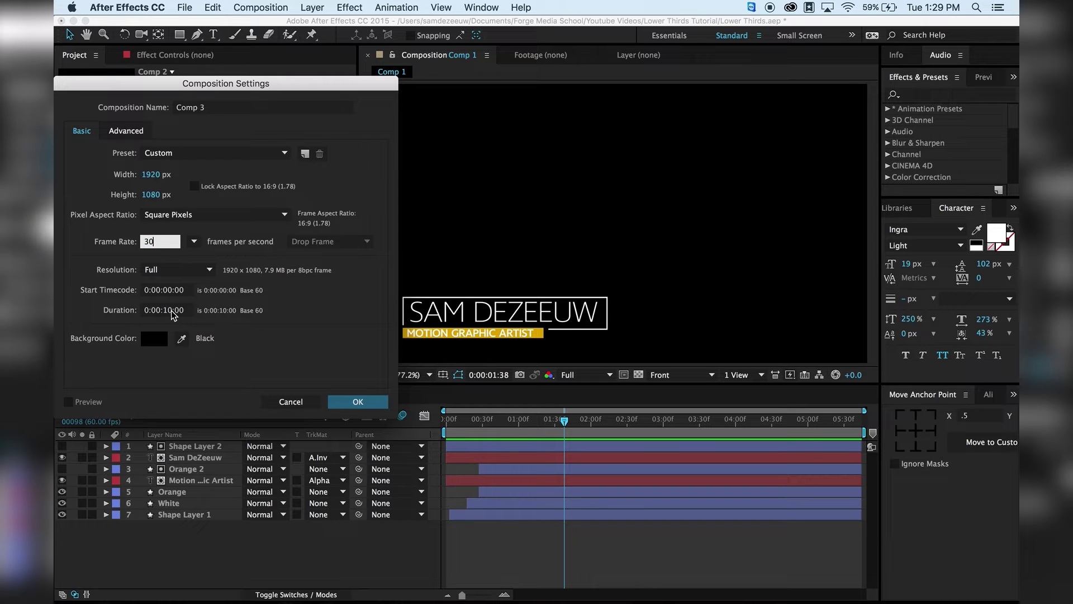
pyautogui.click(223, 112)
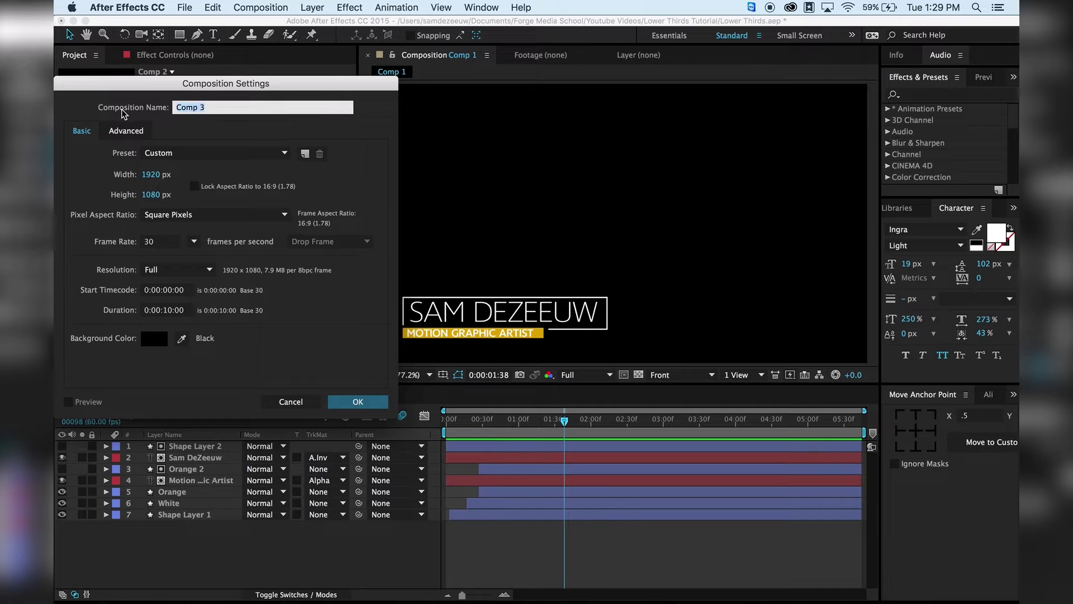
pyautogui.write('Lower Third')
pyautogui.press('Return')
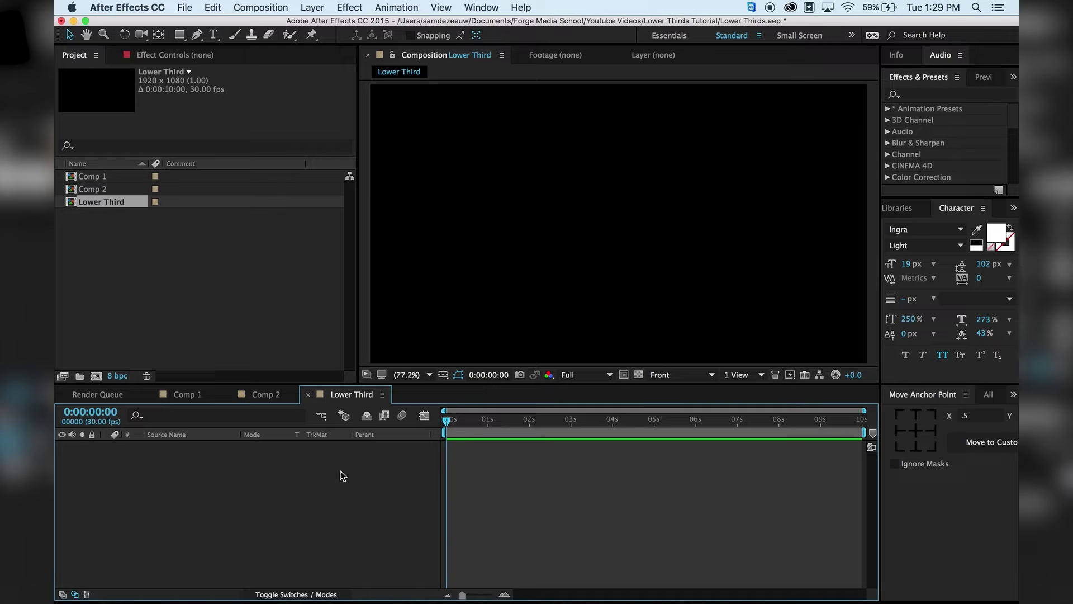
# Step: Review the finished lower third design in Comp 1 at 0:00:01:26 and return to the Lower Third composition
pyautogui.click(229, 394)
pyautogui.click(192, 394)
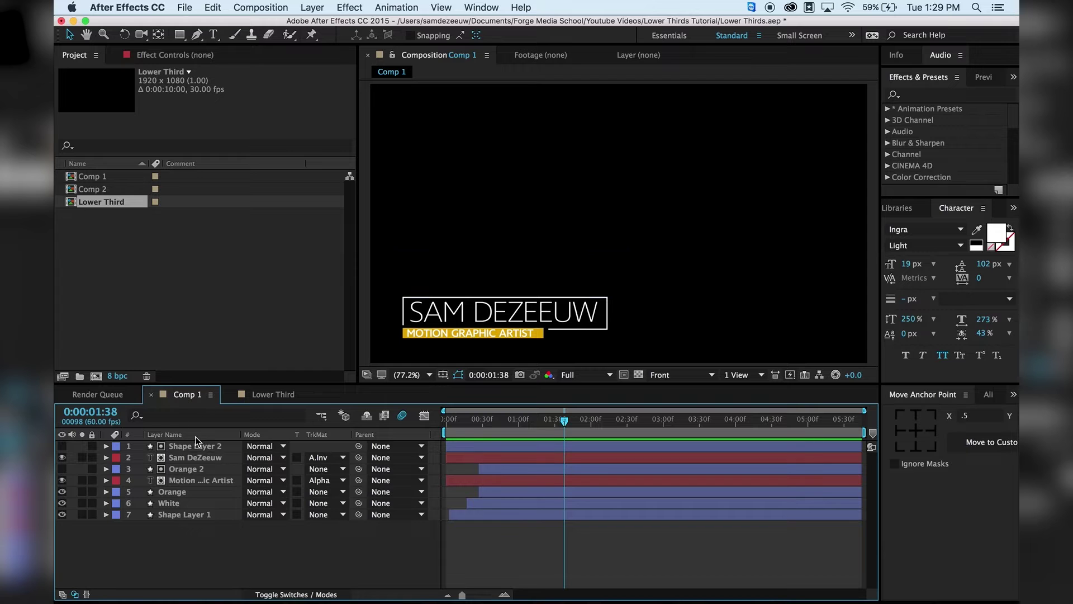
pyautogui.moveTo(472, 420); pyautogui.dragTo(551, 421)
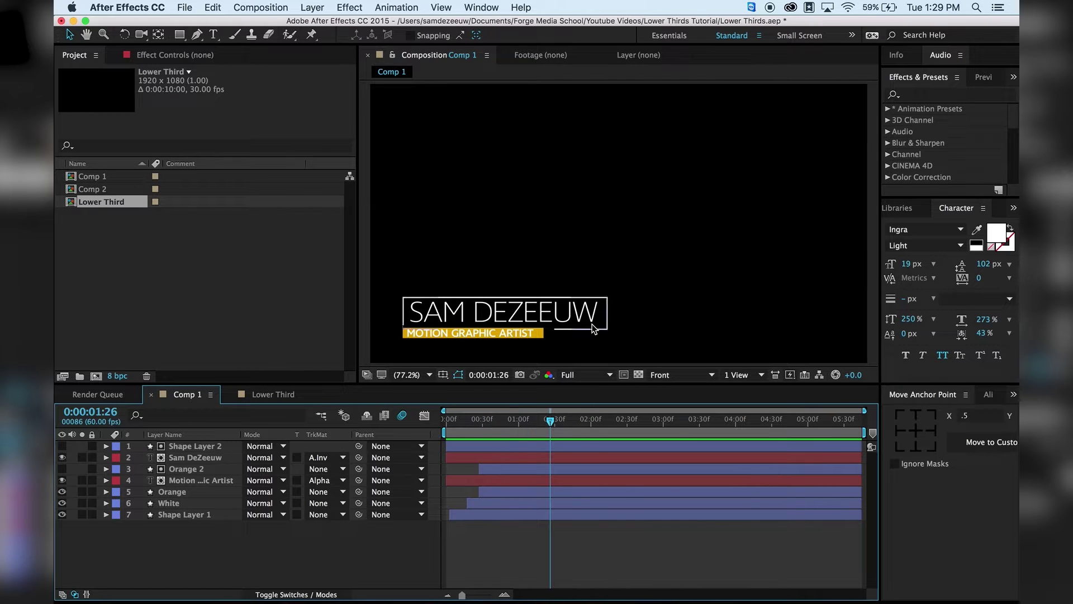
pyautogui.doubleClick(140, 201)
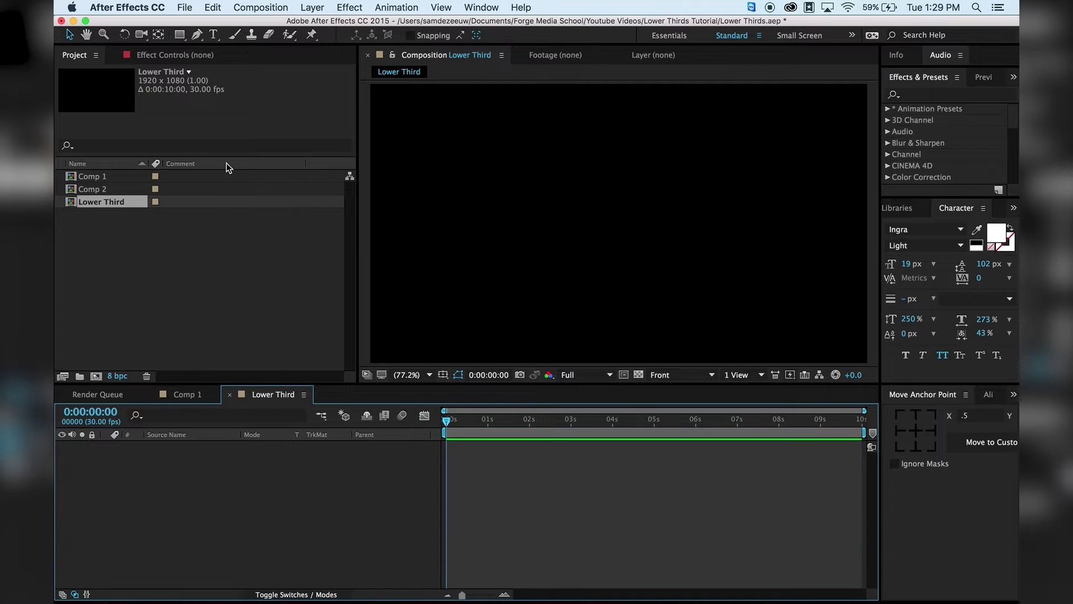
# Step: Draw a wide rectangle with no fill and a white stroke color in the lower-left part of the frame
pyautogui.click(180, 35)
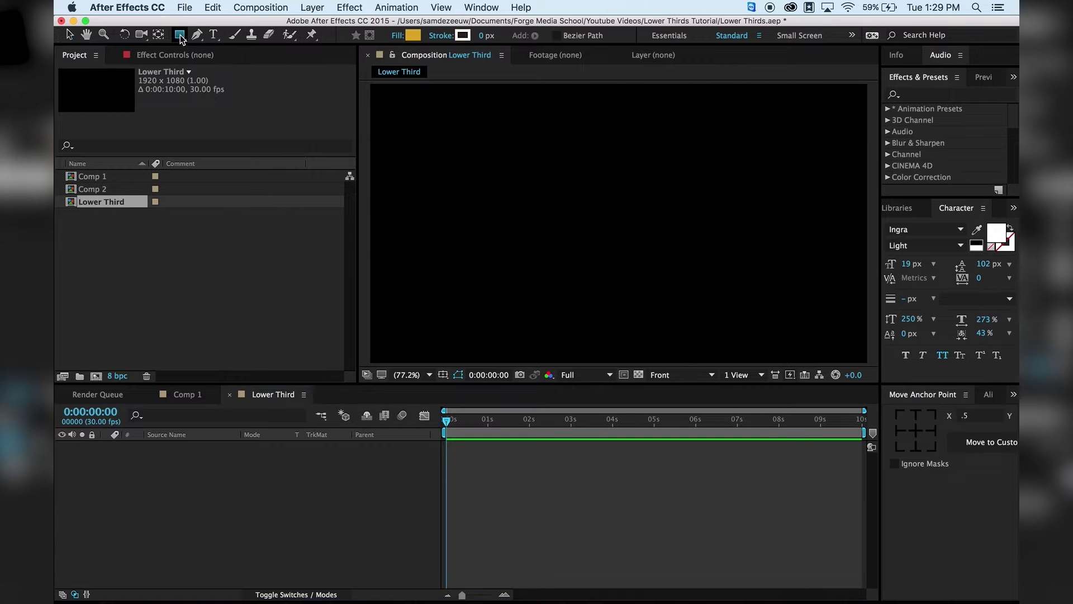
pyautogui.click(463, 36)
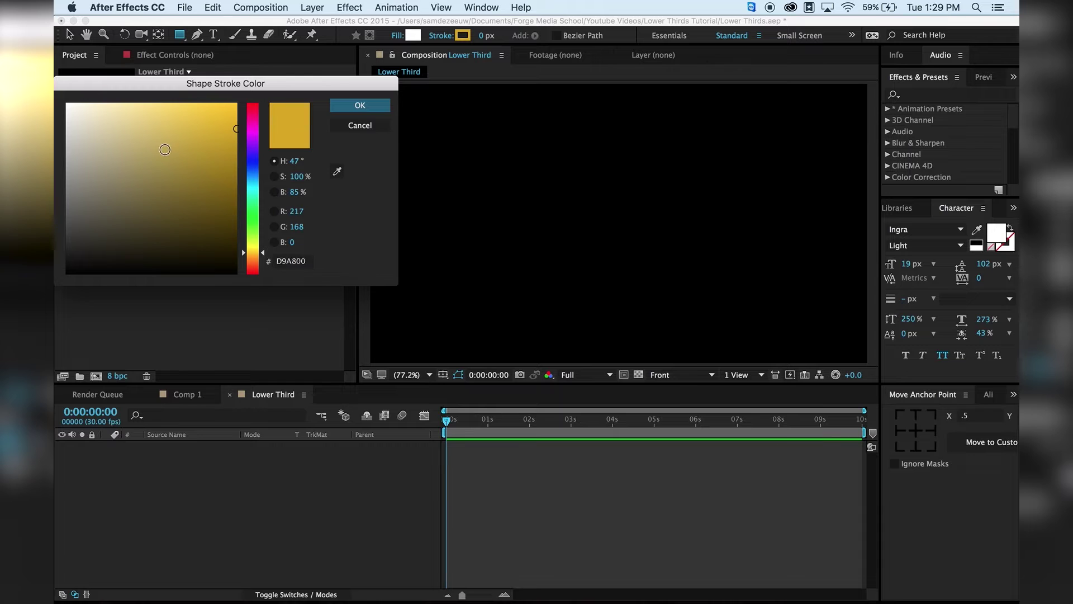
pyautogui.click(67, 105)
pyautogui.click(341, 105)
pyautogui.click(397, 35)
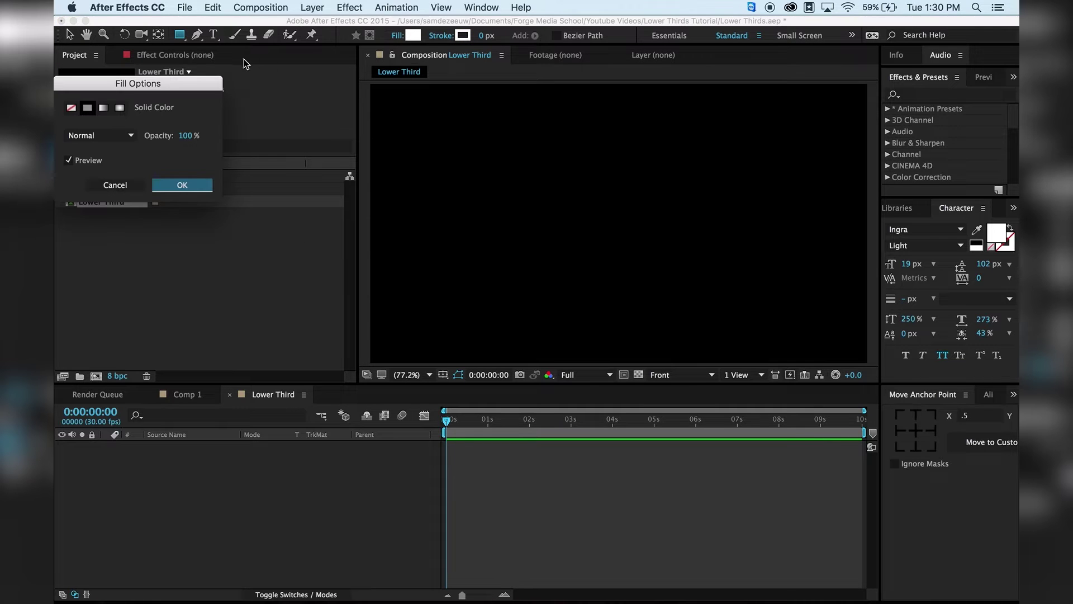
pyautogui.click(71, 107)
pyautogui.click(179, 184)
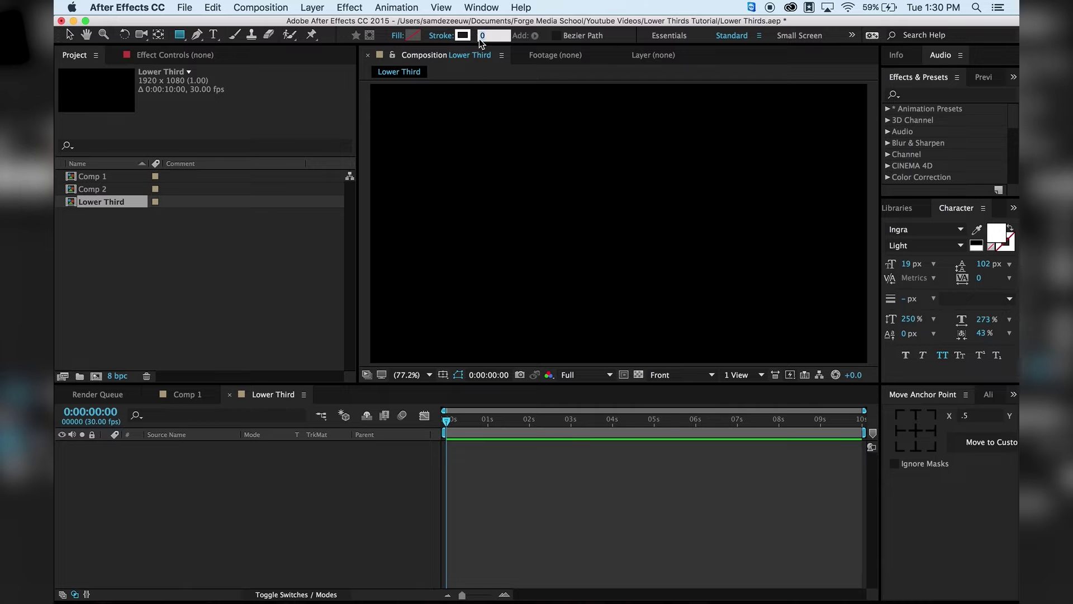
pyautogui.write('3')
pyautogui.moveTo(402, 286)
pyautogui.mouseDown()
pyautogui.moveTo(483, 328)
pyautogui.moveTo(582, 324)
pyautogui.moveTo(570, 325)
pyautogui.mouseUp()
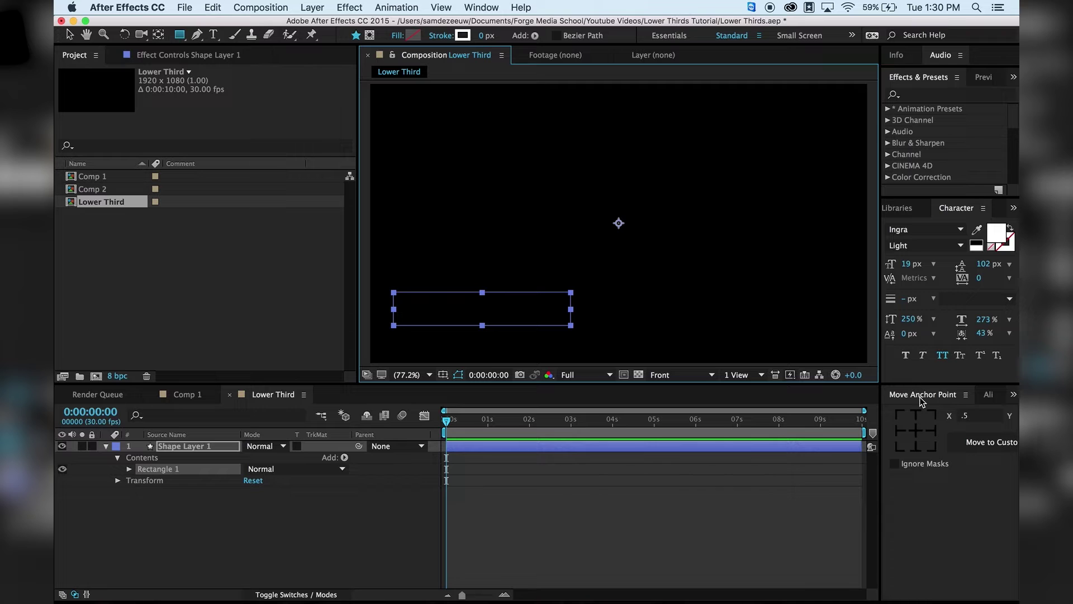
# Step: Move the rectangle layer's anchor point to the center of the rectangle
pyautogui.click(917, 431)
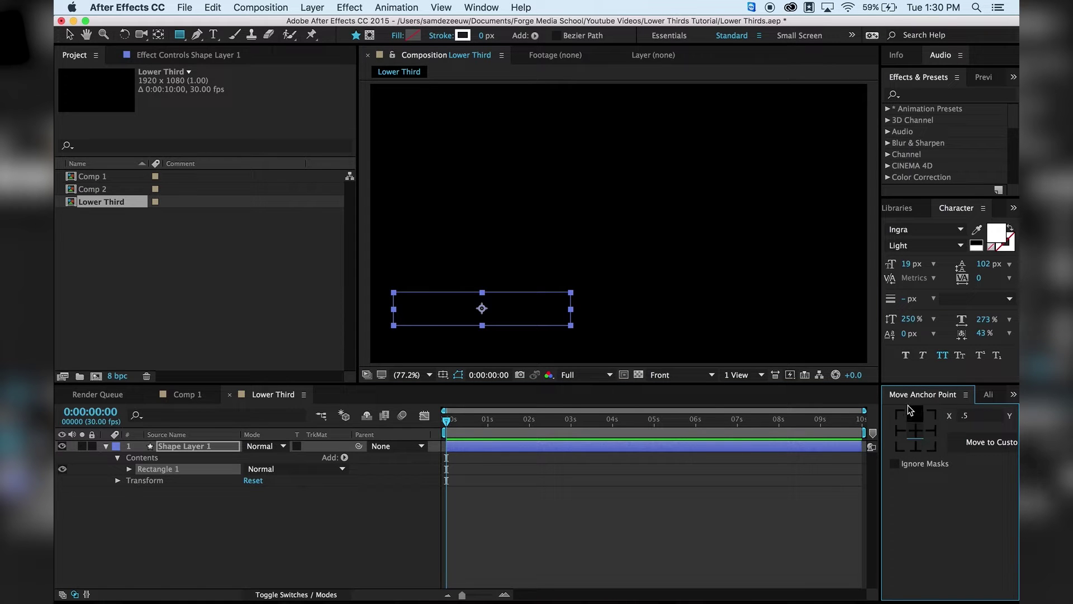
pyautogui.click(932, 430)
pyautogui.click(930, 414)
pyautogui.click(915, 415)
pyautogui.click(919, 432)
# Step: Set the rectangle's stroke width to 5 px and deselect the layer
pyautogui.press('v')
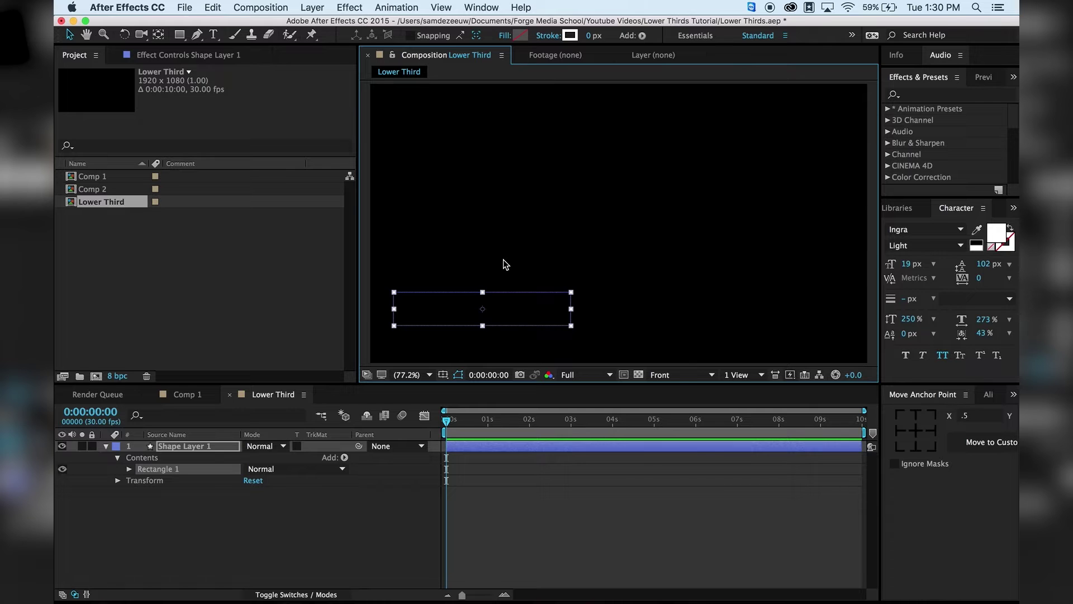
pyautogui.click(503, 259)
pyautogui.click(506, 324)
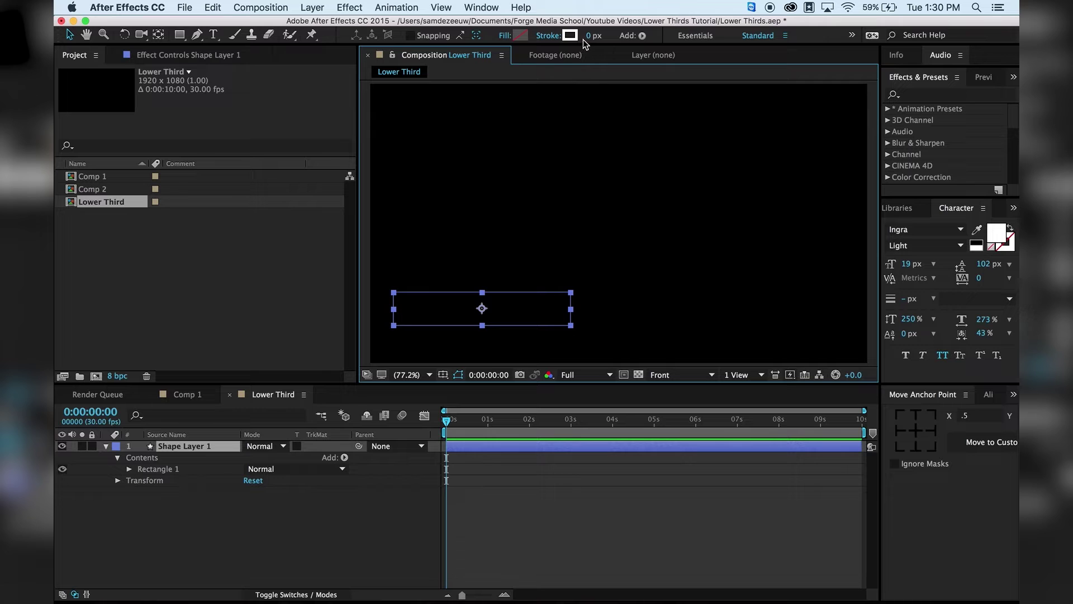
pyautogui.click(615, 126)
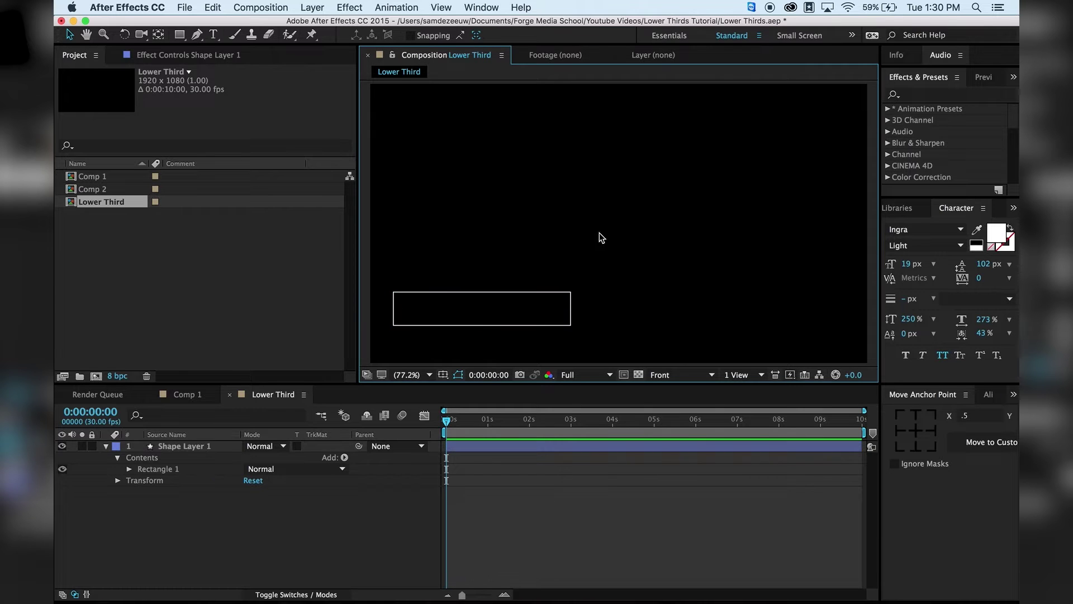
pyautogui.click(528, 323)
pyautogui.click(577, 256)
pyautogui.press('super+a')
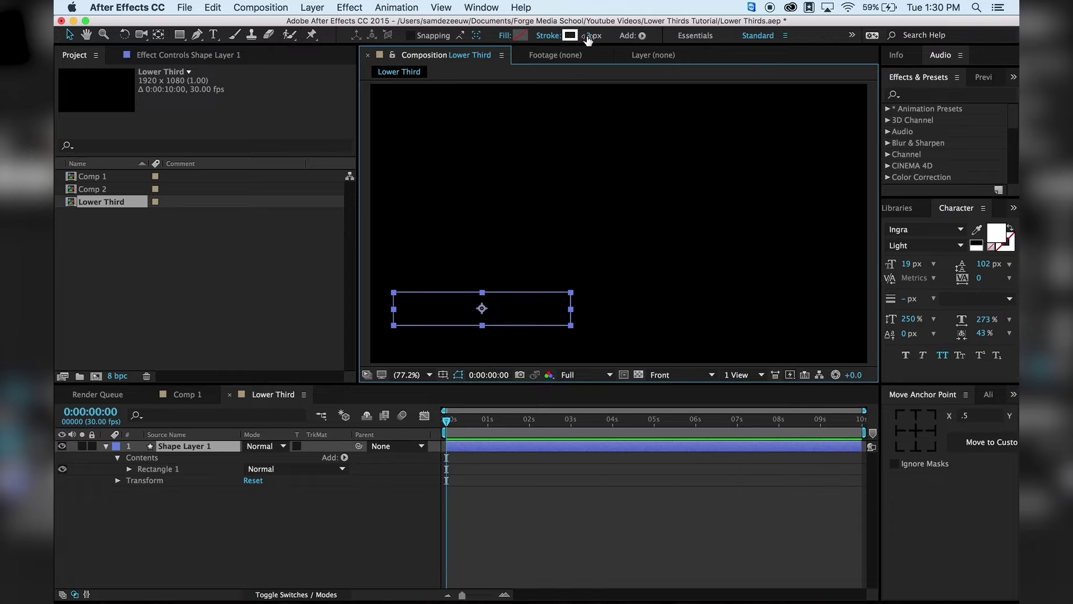
pyautogui.click(617, 137)
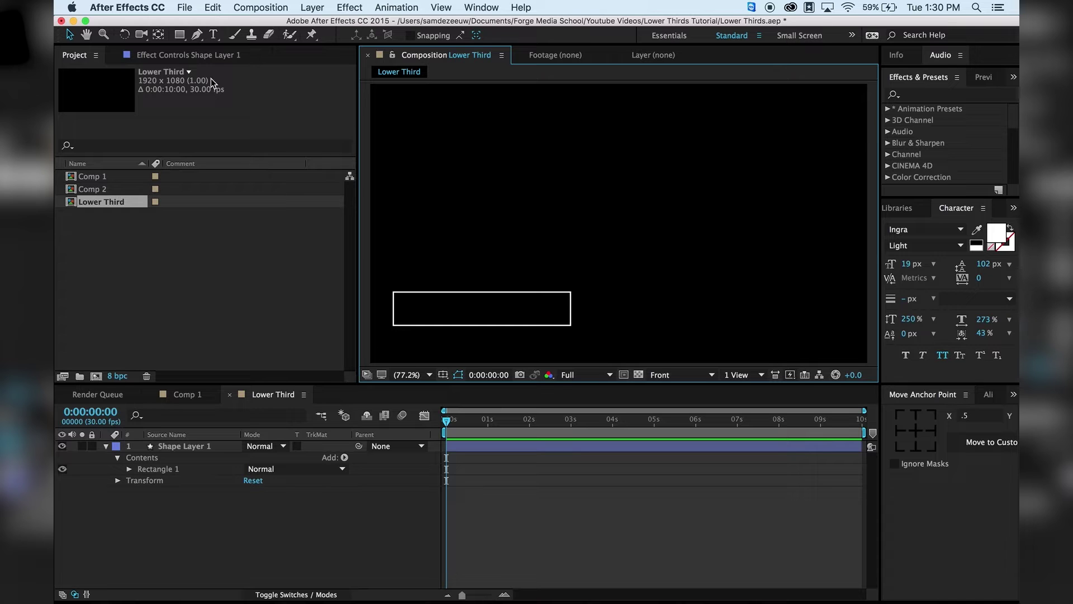
# Step: Add a text layer above the rectangle with the artist's full name and left-align the text
pyautogui.press('super+t')
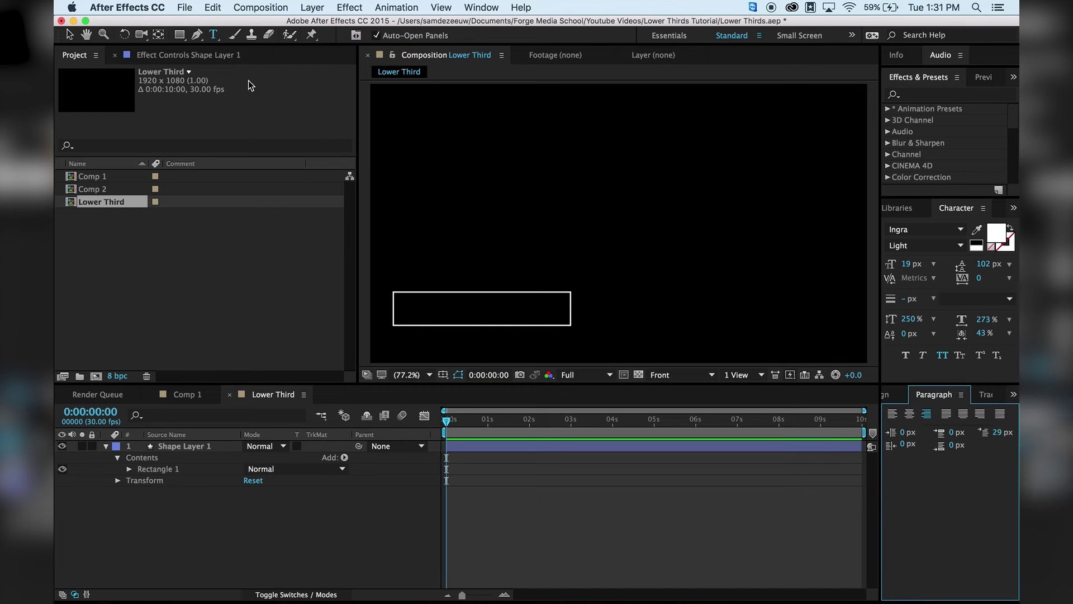
pyautogui.click(412, 254)
pyautogui.write('Sam DeZeeuw')
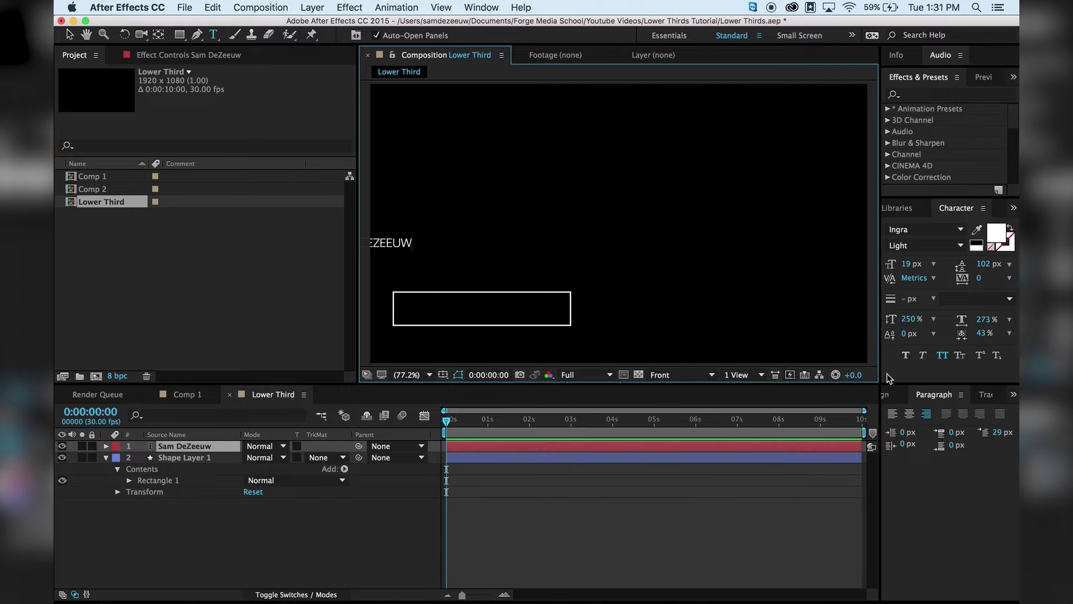
pyautogui.click(892, 413)
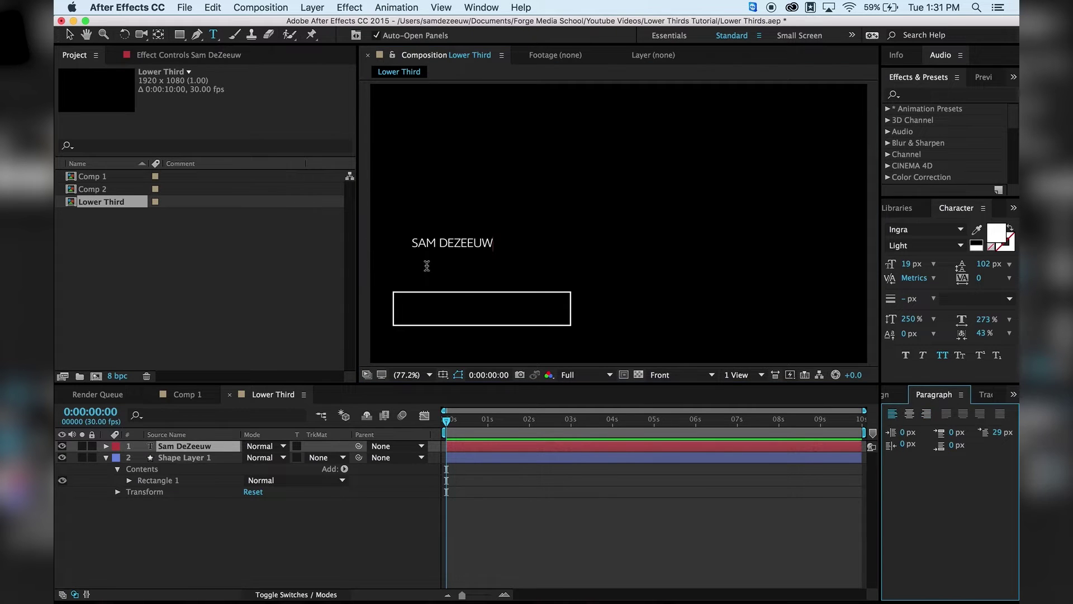
# Step: Place the name text in the rectangle's lower-left corner, anchored at its own bottom left, with a font size of 47 px
pyautogui.click(69, 34)
pyautogui.moveTo(430, 250); pyautogui.dragTo(423, 320)
pyautogui.click(890, 395)
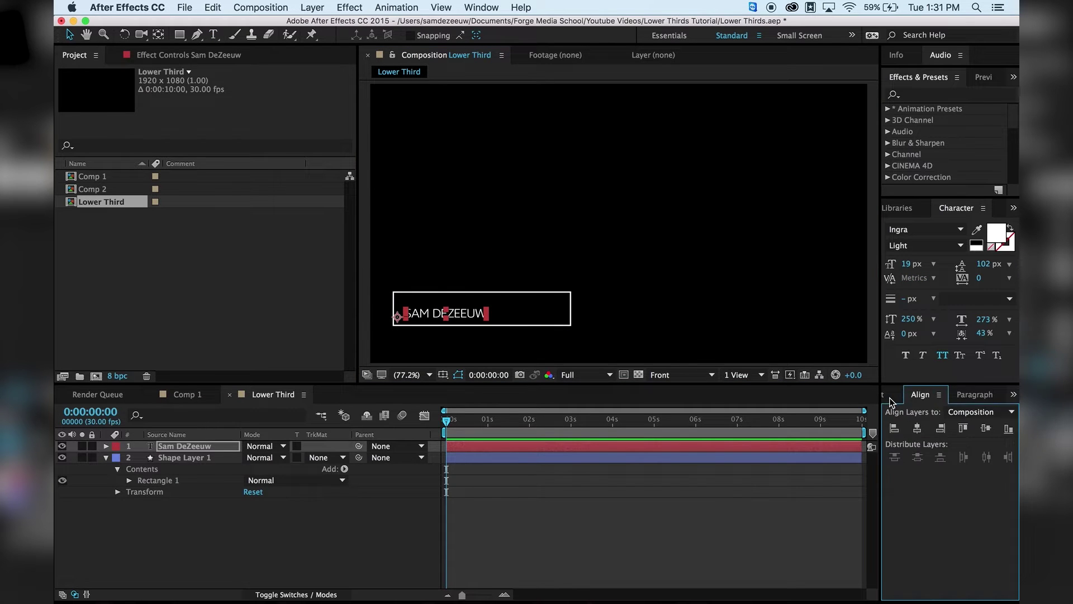
pyautogui.click(888, 394)
pyautogui.click(899, 446)
pyautogui.moveTo(473, 318); pyautogui.dragTo(464, 322)
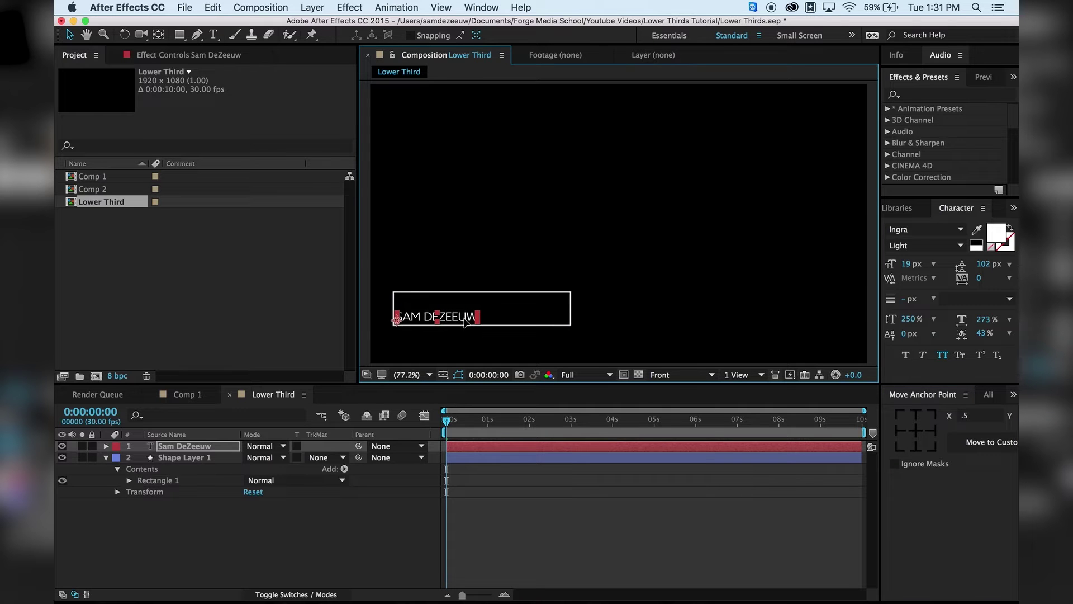
pyautogui.moveTo(905, 264); pyautogui.dragTo(927, 265)
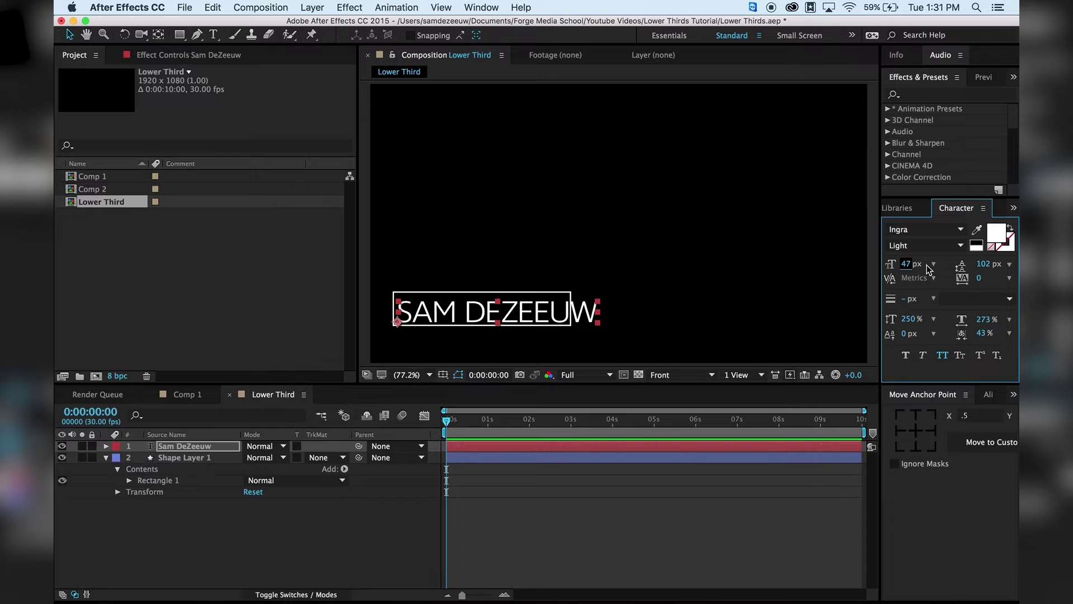
# Step: Resize and reposition the rectangle so it frames the whole name with a small margin on each side
pyautogui.click(218, 457)
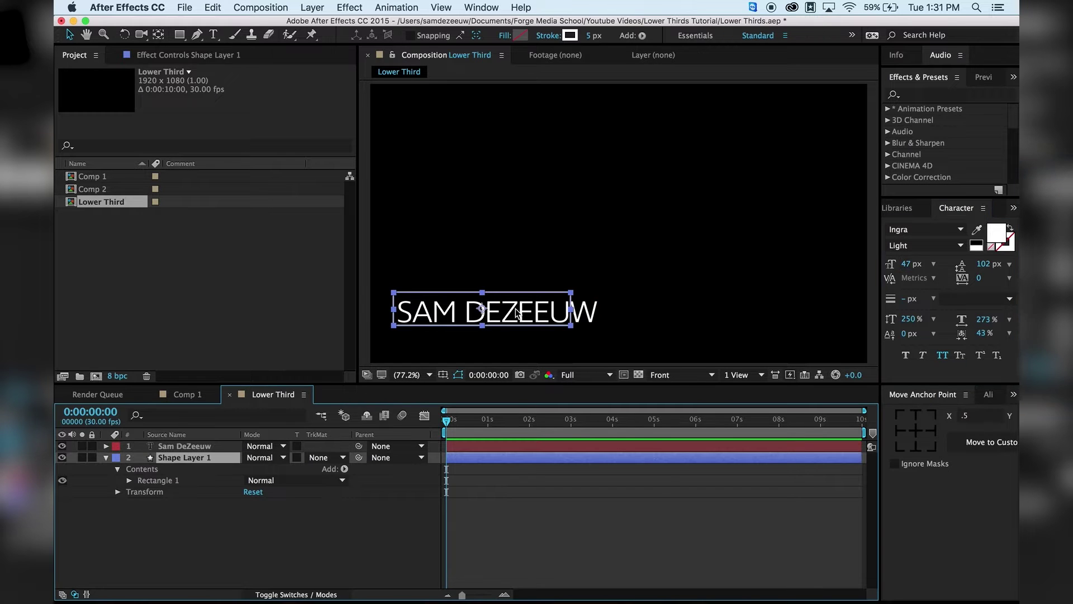
pyautogui.click(501, 296)
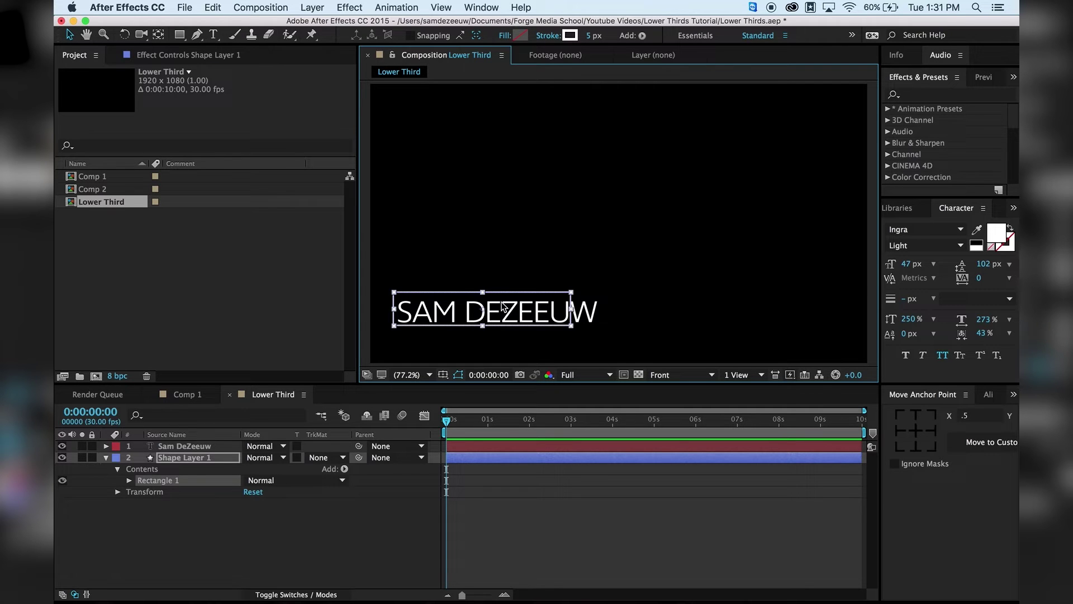
pyautogui.click(195, 457)
pyautogui.press('s')
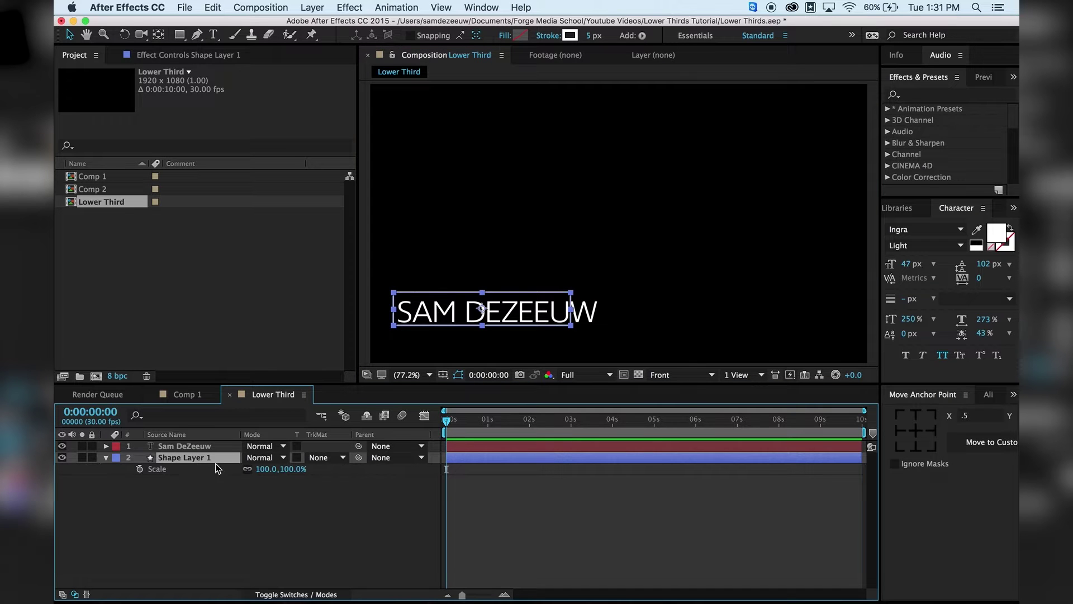
pyautogui.click(571, 309)
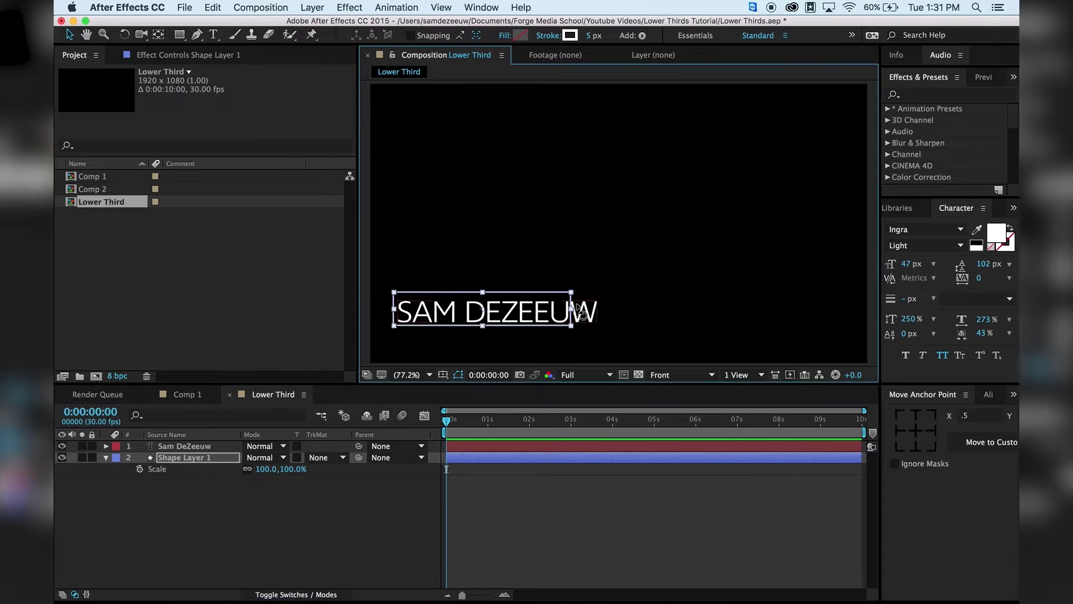
pyautogui.moveTo(571, 309); pyautogui.dragTo(601, 307)
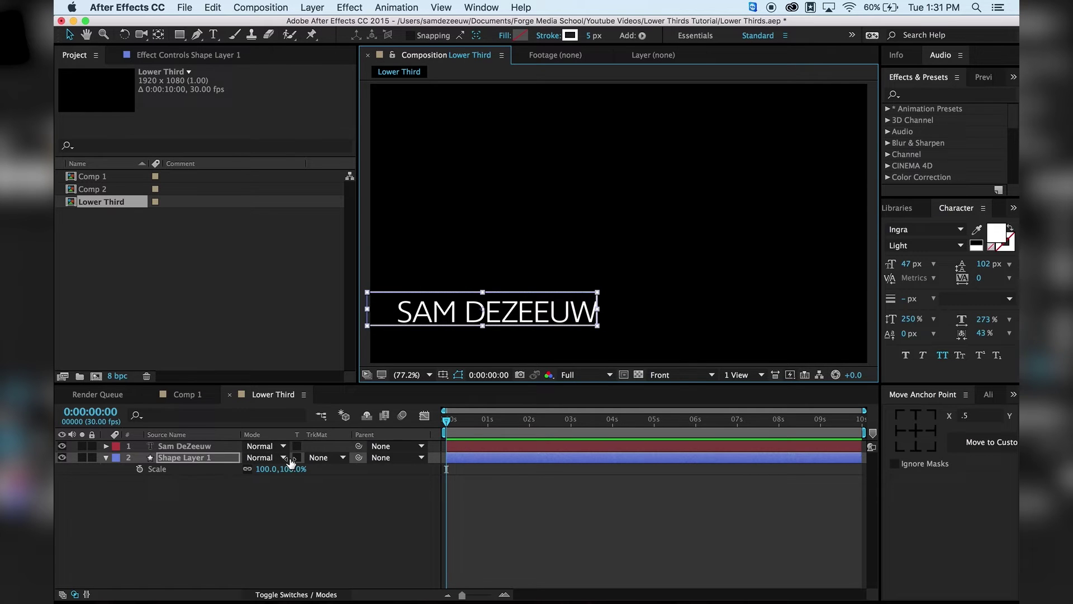
pyautogui.moveTo(519, 309); pyautogui.dragTo(533, 313)
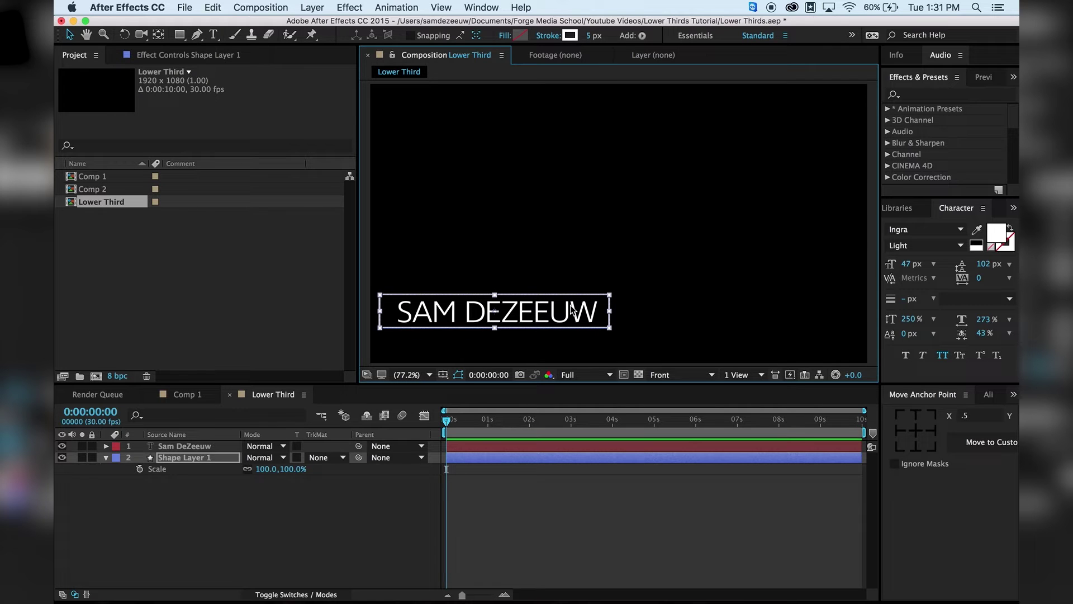
pyautogui.moveTo(610, 312); pyautogui.dragTo(586, 318)
pyautogui.moveTo(496, 328); pyautogui.dragTo(506, 326)
pyautogui.click(342, 534)
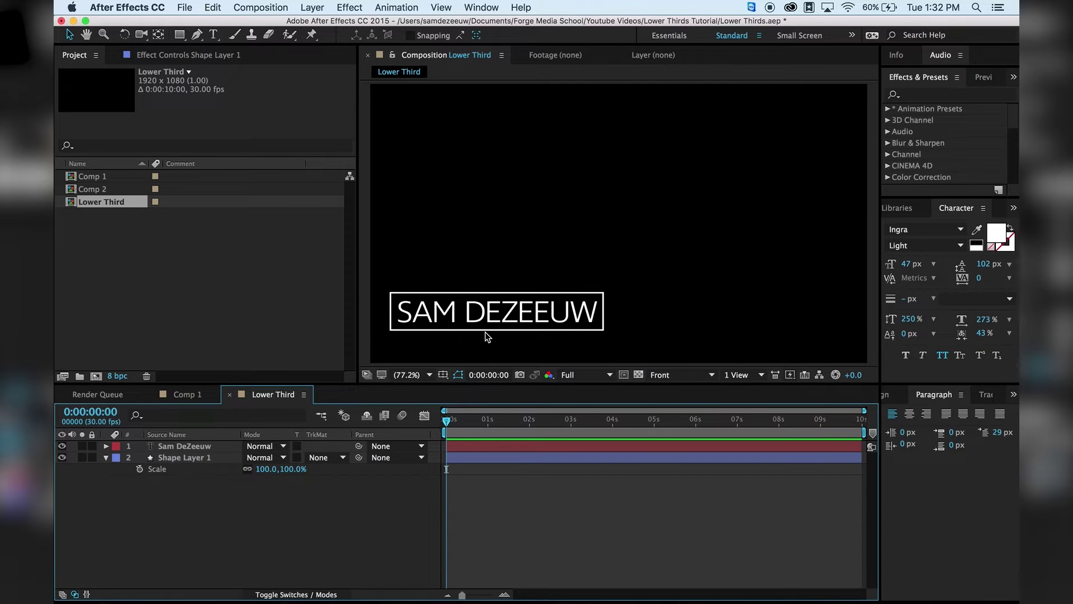
# Step: Set up the Rectangle tool with a 0 px stroke and a yellow EAB911 fill
pyautogui.click(183, 35)
pyautogui.click(483, 35)
pyautogui.write('0')
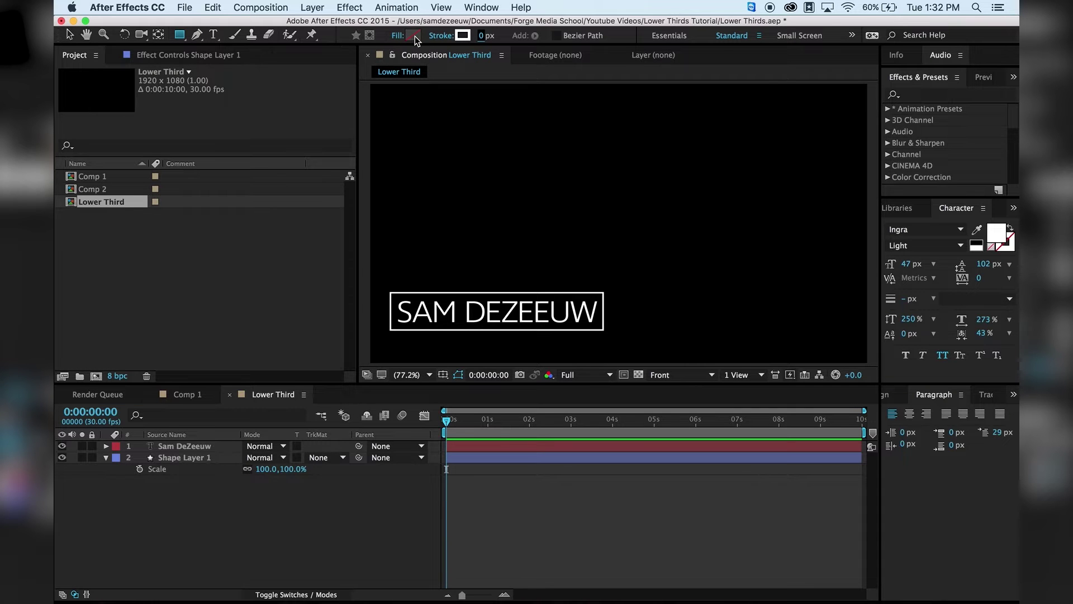
pyautogui.click(414, 36)
pyautogui.click(244, 240)
pyautogui.moveTo(244, 240); pyautogui.dragTo(246, 252)
pyautogui.click(235, 151)
pyautogui.moveTo(235, 151); pyautogui.dragTo(223, 111)
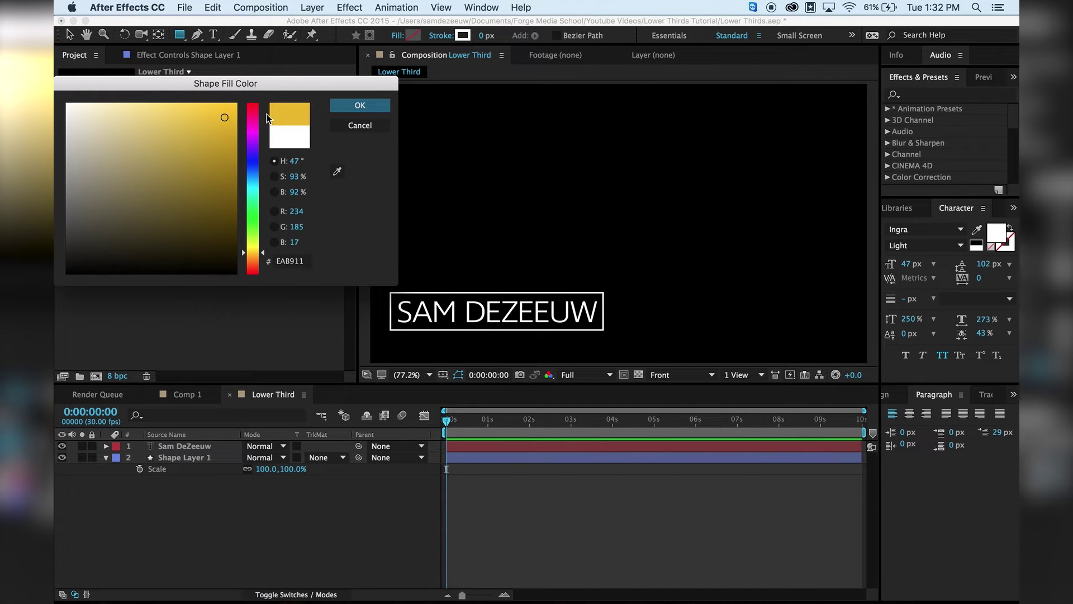
pyautogui.click(351, 105)
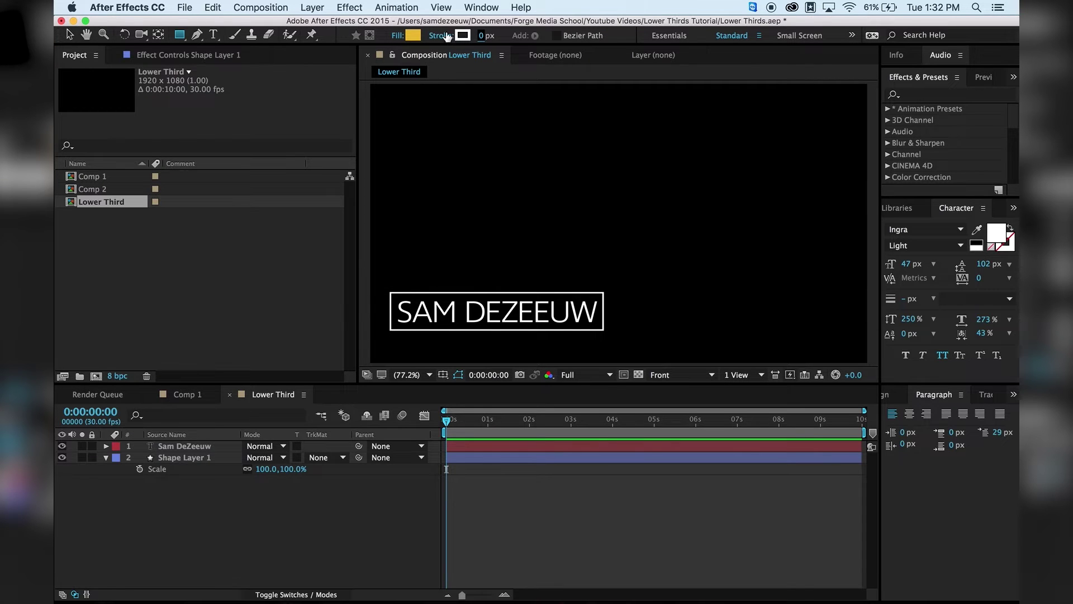
# Step: Draw a thin yellow bar along the name box's lower edge, starting at its lower-left corner and covering over half its width
pyautogui.moveTo(389, 329); pyautogui.dragTo(507, 338)
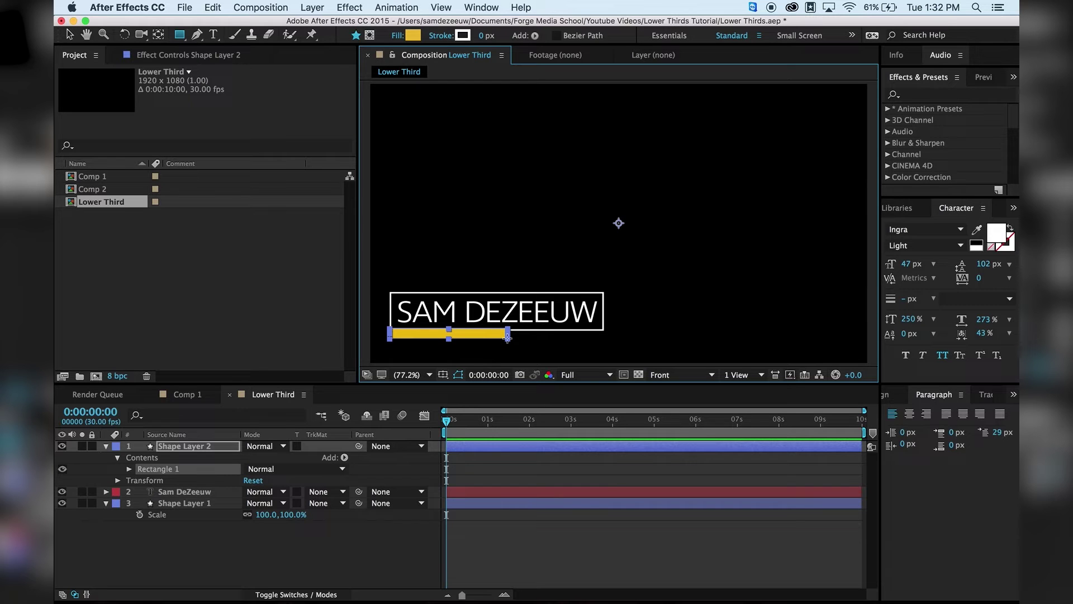
pyautogui.moveTo(507, 337); pyautogui.dragTo(522, 341)
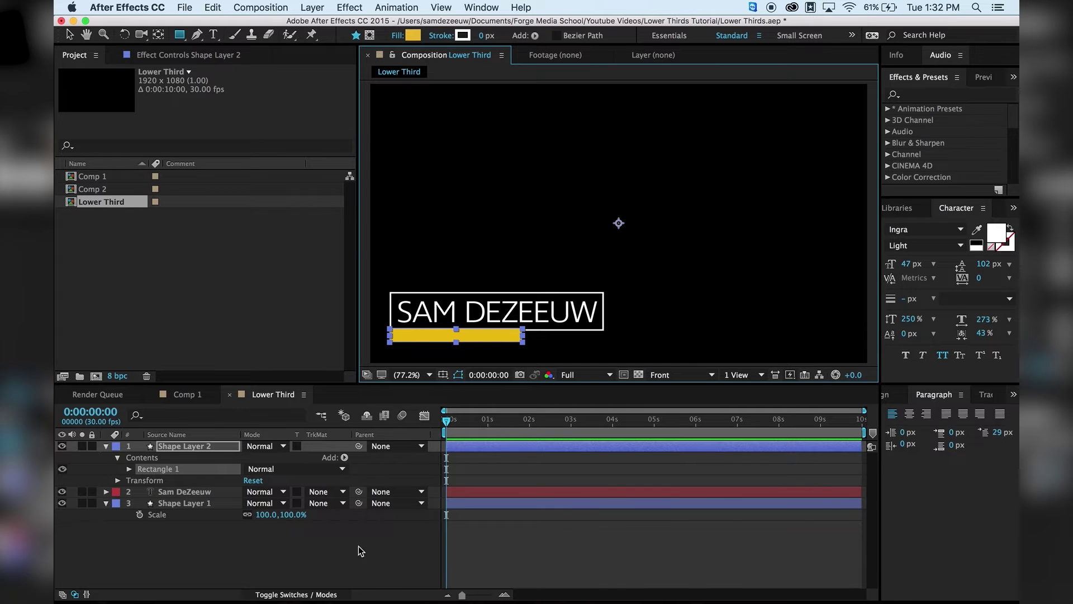
pyautogui.click(398, 551)
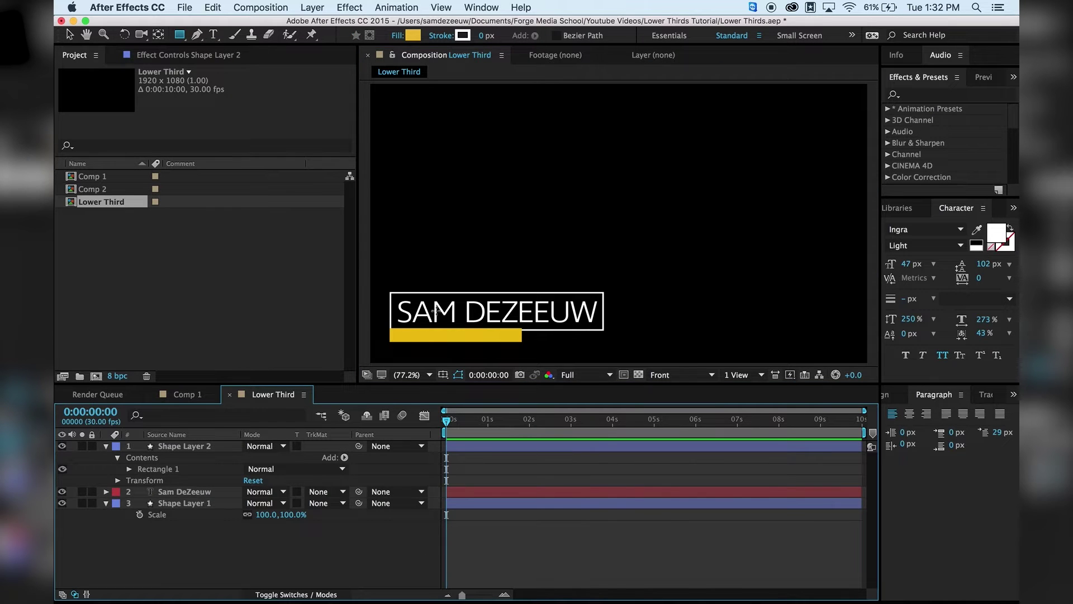
# Step: Add Trim Paths to the Main Title Box layer and reveal its settings
pyautogui.press('.')
pyautogui.press('.')
pyautogui.press('.')
pyautogui.moveTo(383, 336); pyautogui.dragTo(750, 127)
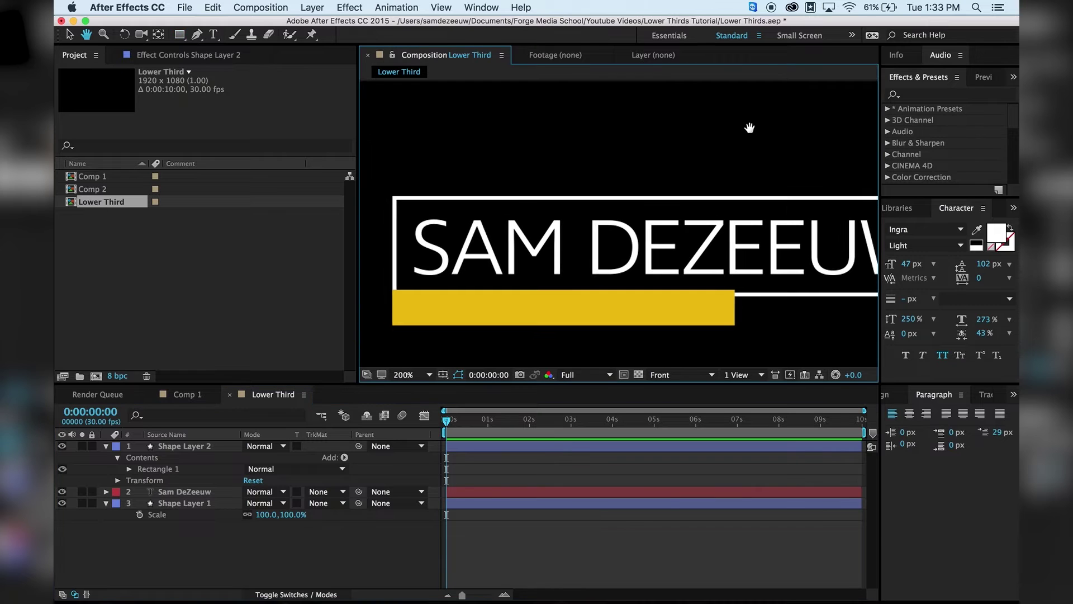
pyautogui.press('q')
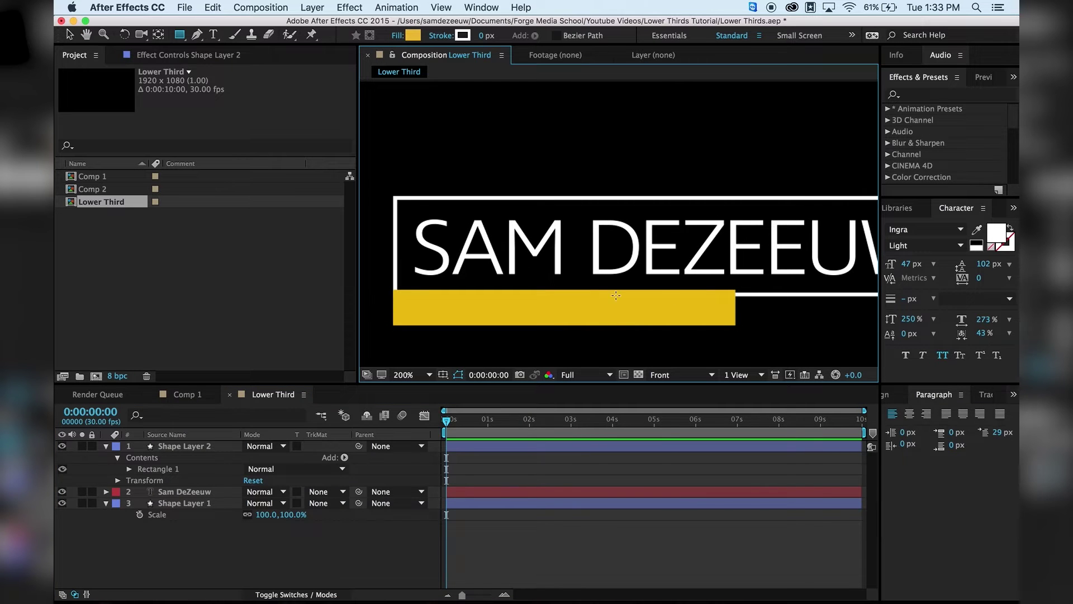
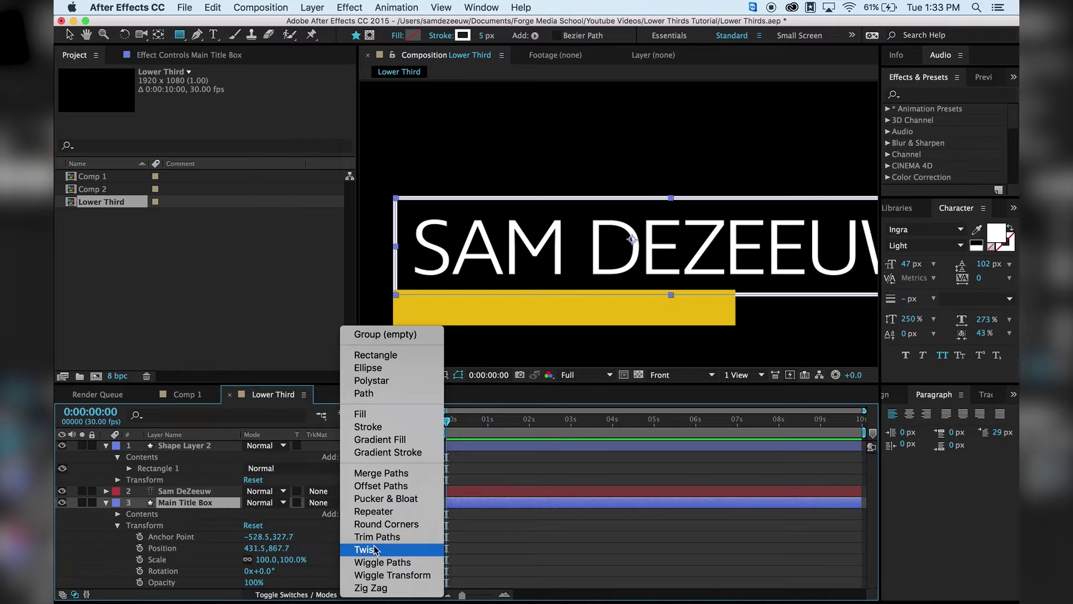
pyautogui.click(377, 537)
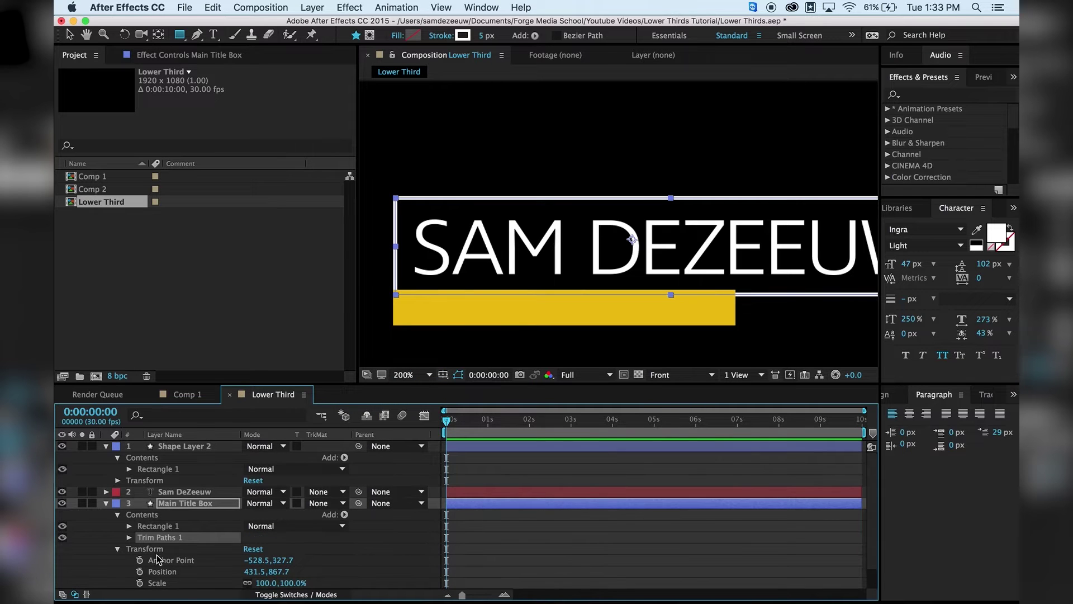
pyautogui.click(129, 538)
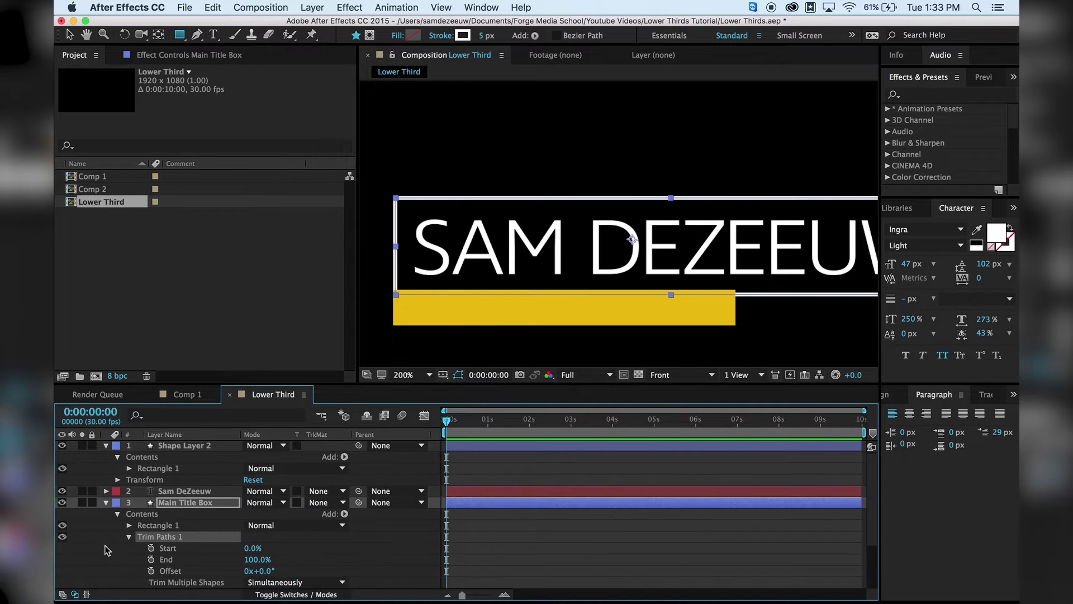
pyautogui.scroll(-5, 130, 539)
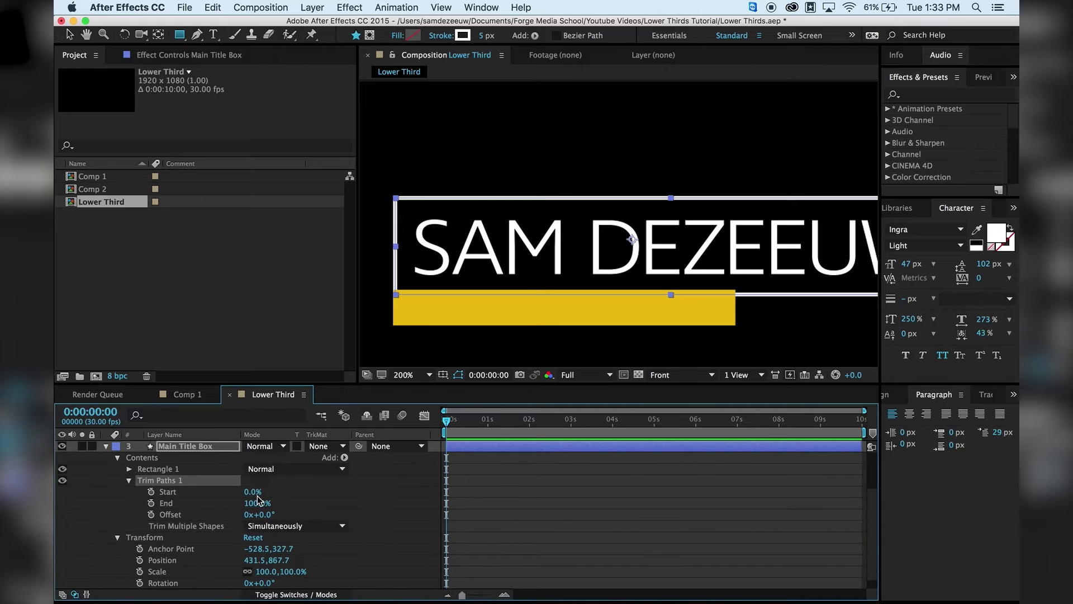
# Step: Try out the Start value of the title box's Trim Paths, leaving it at 3%
pyautogui.moveTo(252, 494); pyautogui.dragTo(417, 373)
pyautogui.press('h')
pyautogui.moveTo(548, 252); pyautogui.dragTo(492, 248)
pyautogui.press(',')
pyautogui.moveTo(689, 274); pyautogui.dragTo(628, 311)
pyautogui.press('q')
pyautogui.moveTo(253, 492); pyautogui.dragTo(237, 487)
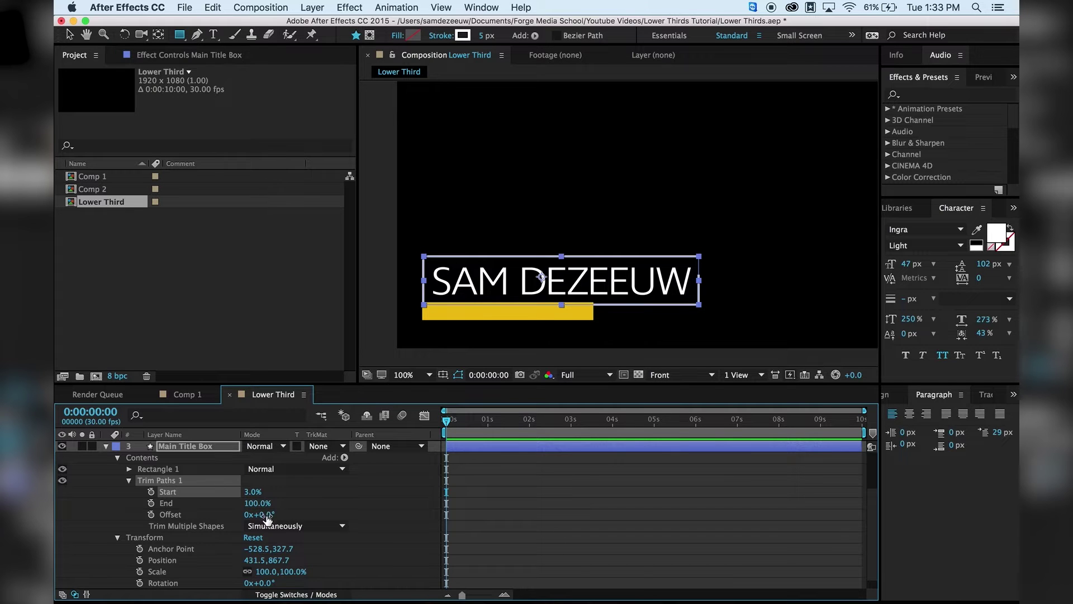
# Step: Set the title box's Trim Paths to Start 0%, End 69% and Offset -177°
pyautogui.moveTo(266, 514); pyautogui.dragTo(156, 526)
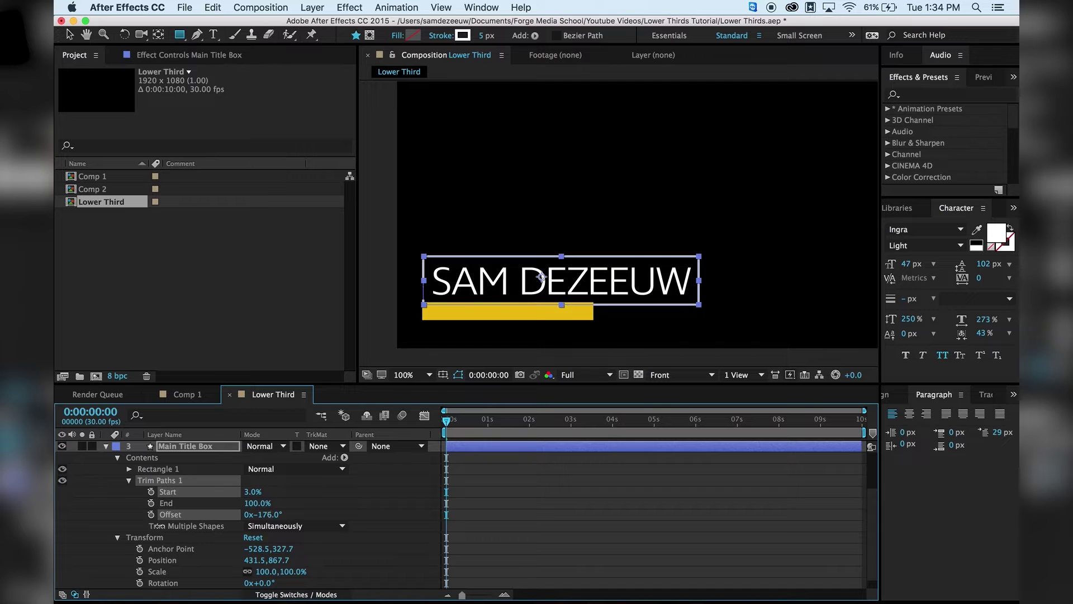
pyautogui.moveTo(246, 492); pyautogui.dragTo(245, 492)
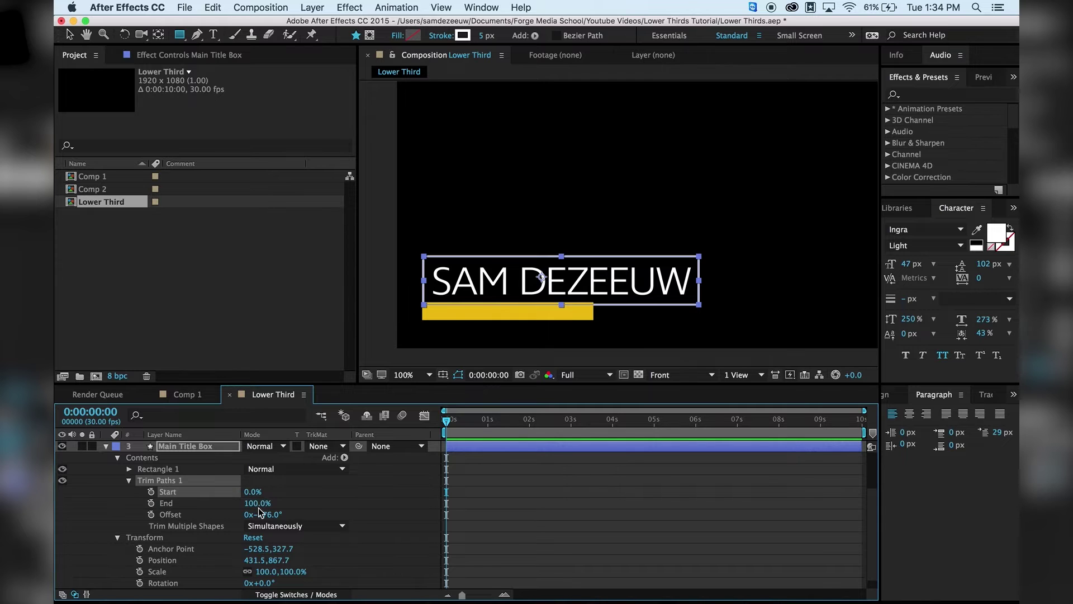
pyautogui.moveTo(261, 504); pyautogui.dragTo(257, 507)
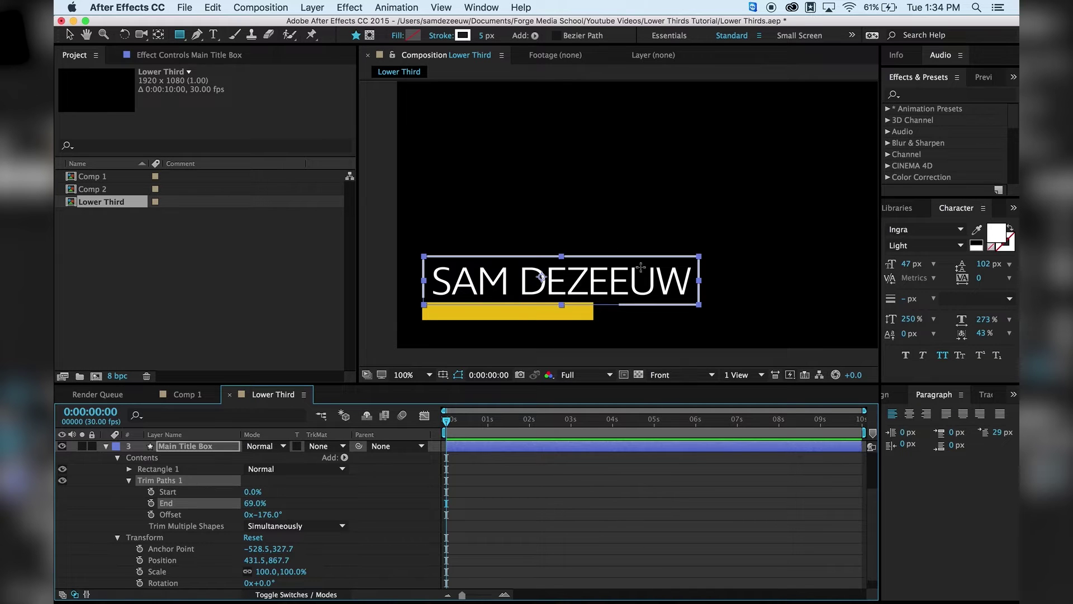
pyautogui.moveTo(284, 515); pyautogui.dragTo(269, 514)
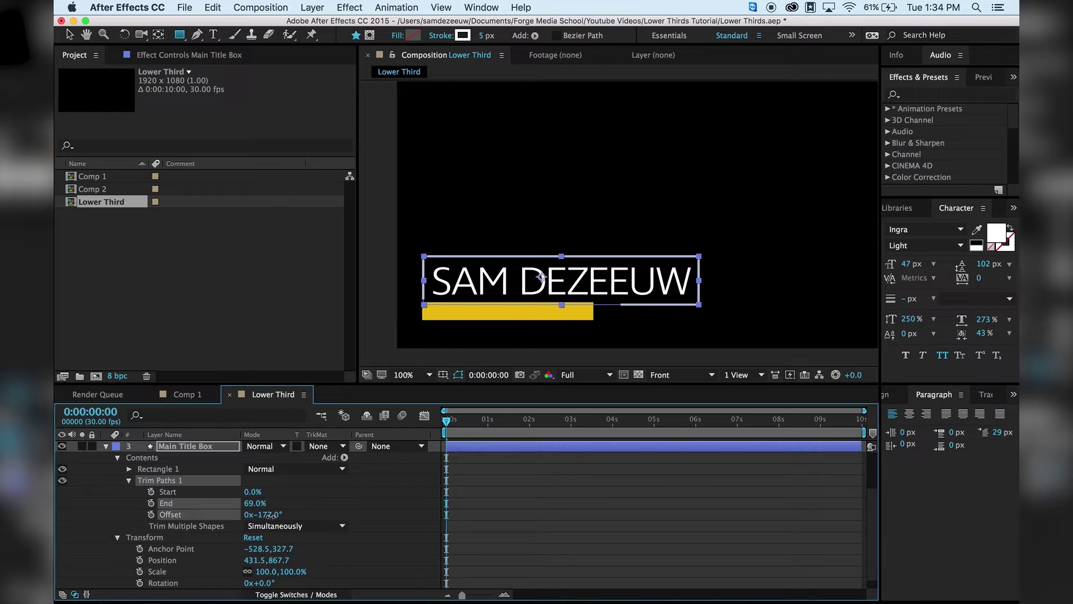
# Step: Fine-tune the Trim Paths End to 72.8% so the outline stops just past the yellow bar's right end
pyautogui.press('.')
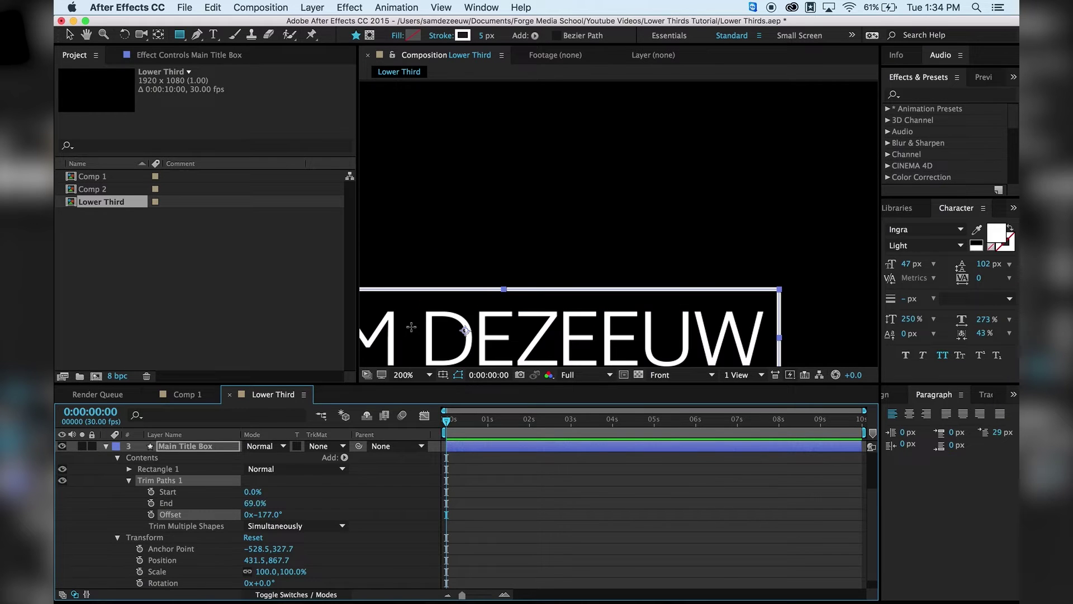
pyautogui.moveTo(407, 328); pyautogui.dragTo(631, 234)
pyautogui.press('.')
pyautogui.moveTo(441, 302); pyautogui.dragTo(616, 235)
pyautogui.press('q')
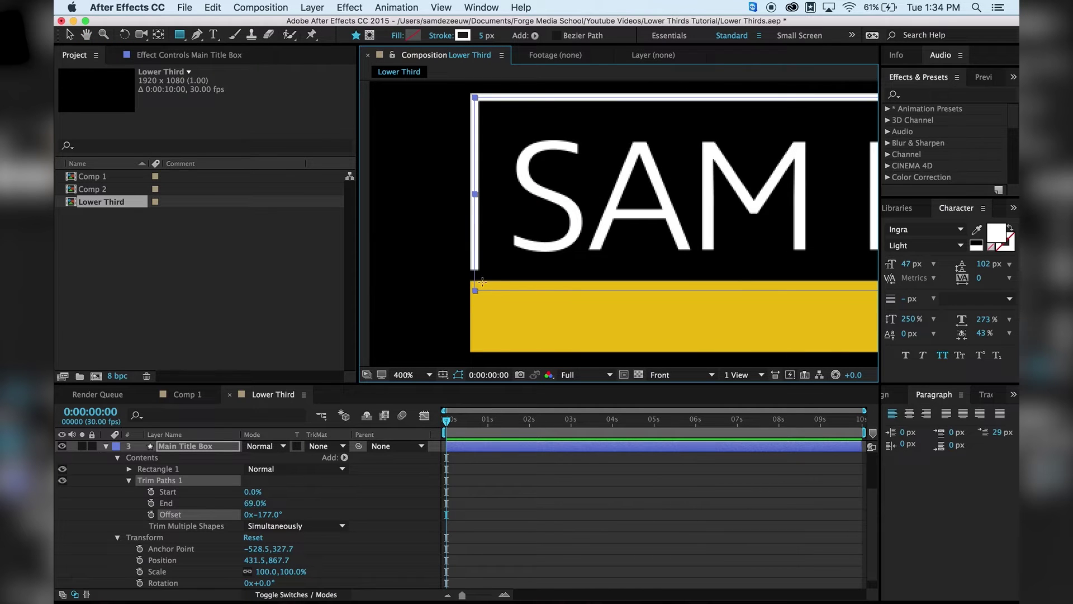
pyautogui.press('h')
pyautogui.moveTo(682, 274); pyautogui.dragTo(104, 278)
pyautogui.moveTo(249, 503); pyautogui.dragTo(252, 504)
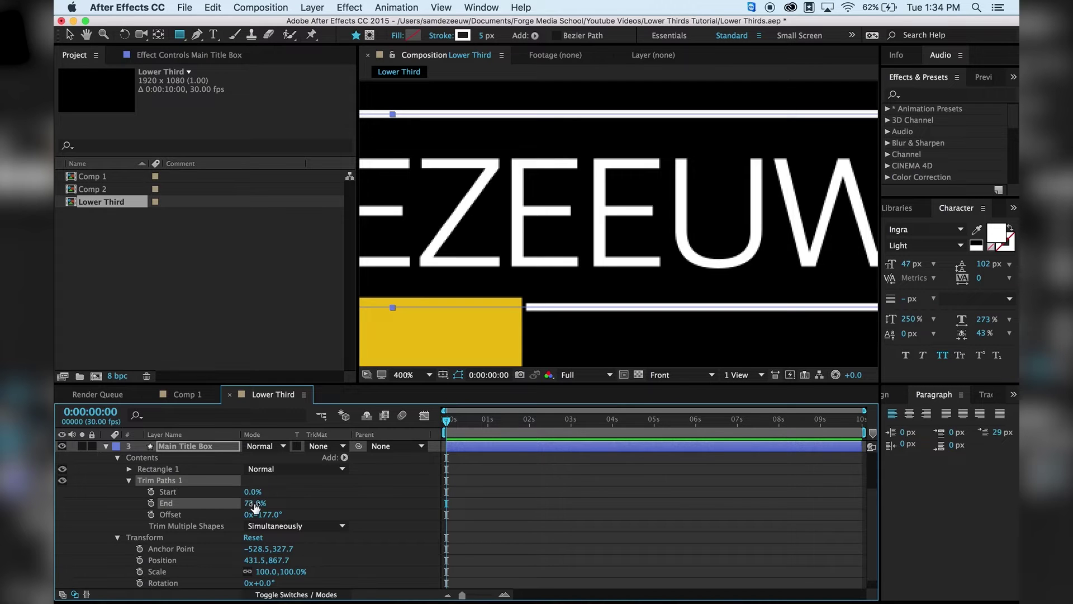
pyautogui.moveTo(252, 503); pyautogui.dragTo(252, 511)
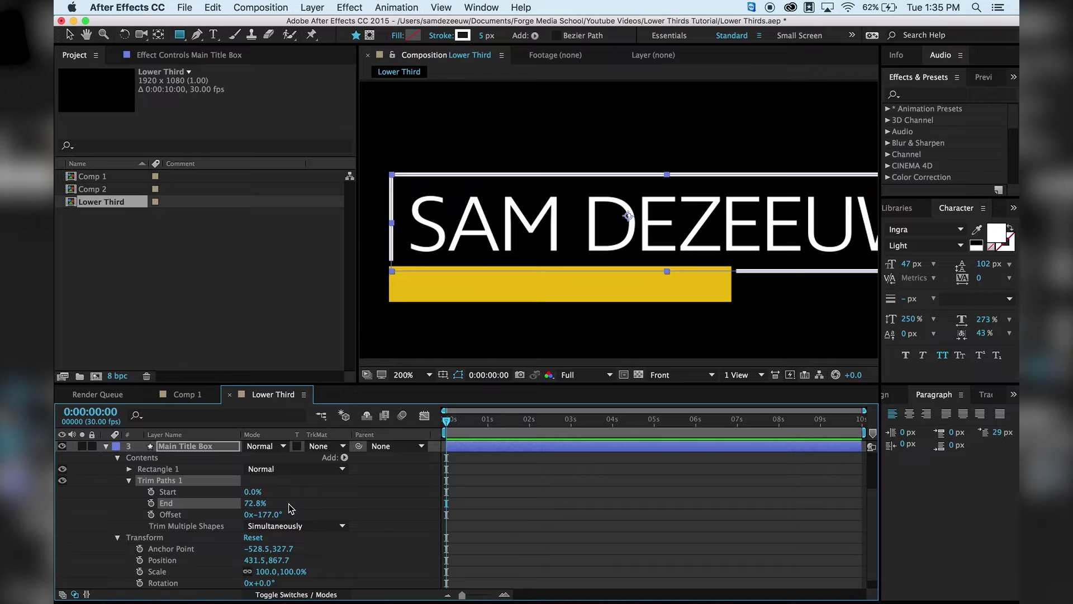
# Step: Add a keyframe for the Trim Paths End value at 0:00:01:02
pyautogui.moveTo(456, 269); pyautogui.dragTo(445, 298)
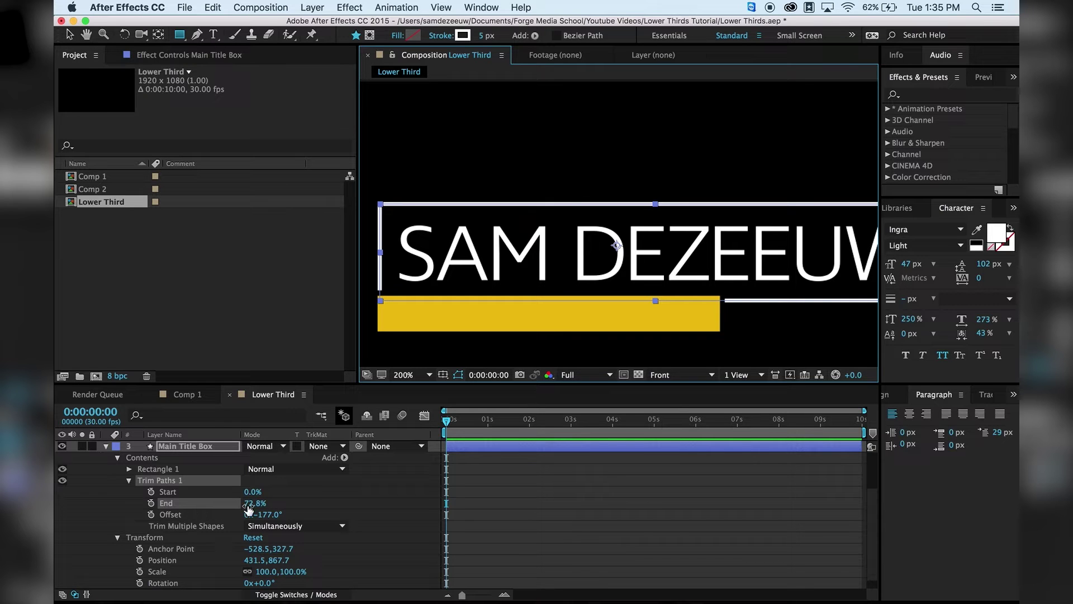
pyautogui.moveTo(457, 426); pyautogui.dragTo(492, 426)
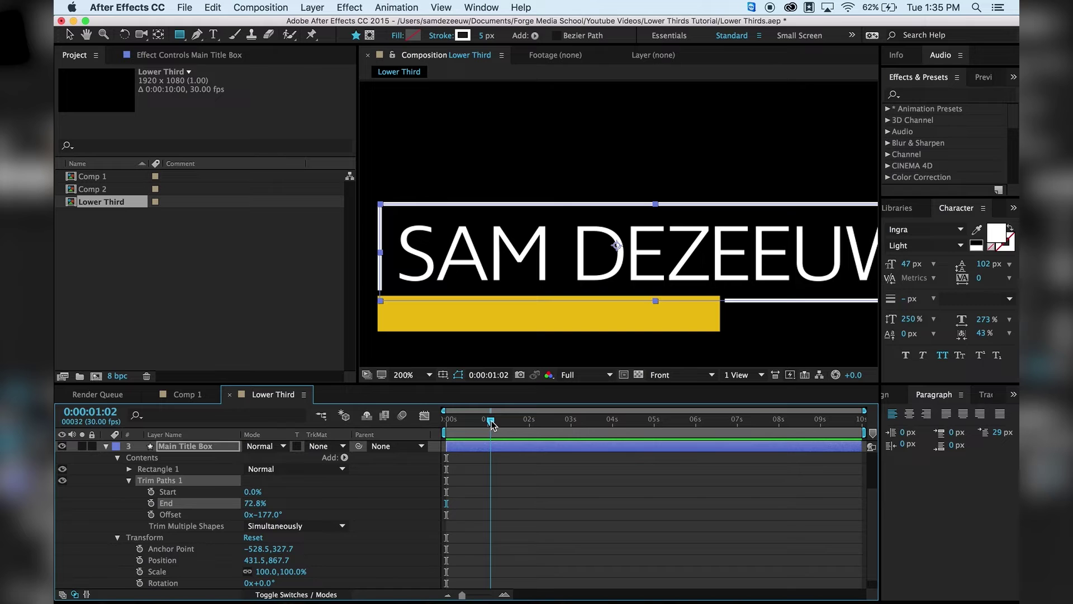
pyautogui.click(151, 503)
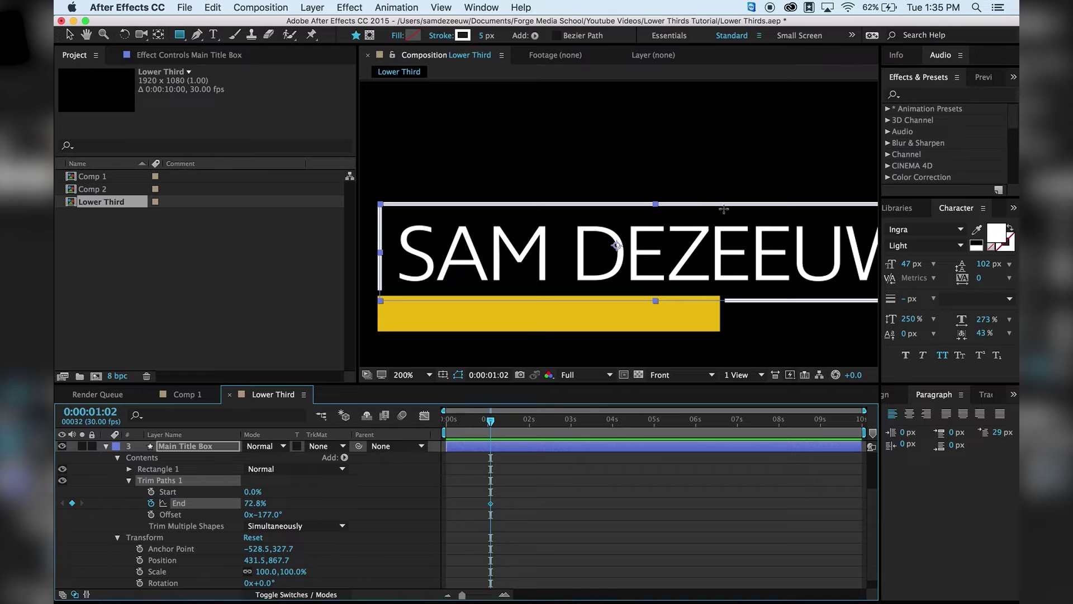
# Step: Keyframe the Trim Paths End at 0% at 0:00:00:00 and play back the outline animation
pyautogui.moveTo(491, 423); pyautogui.dragTo(446, 421)
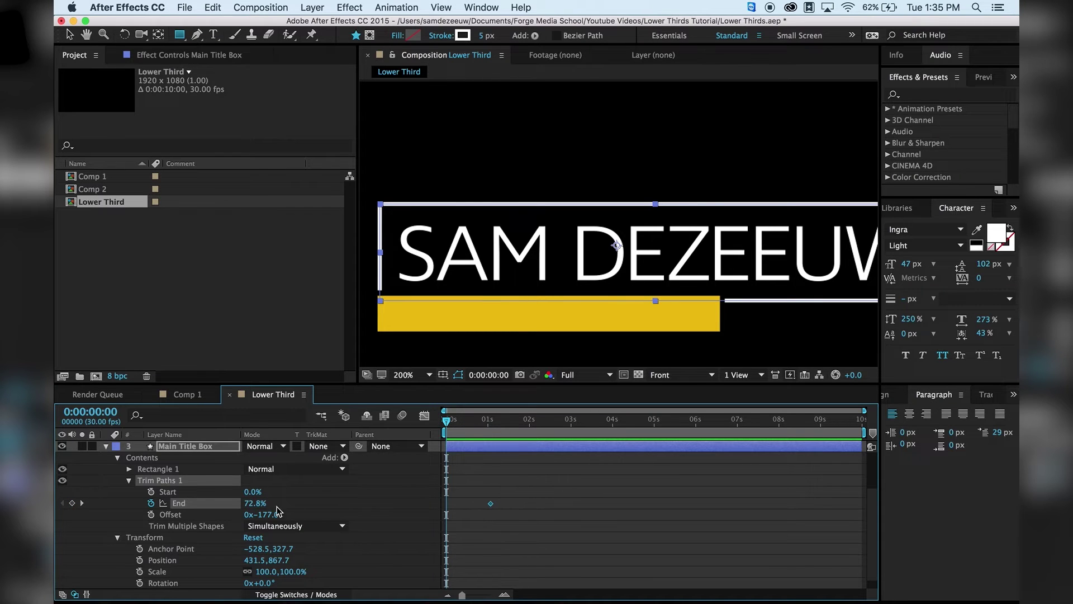
pyautogui.moveTo(255, 506); pyautogui.dragTo(235, 504)
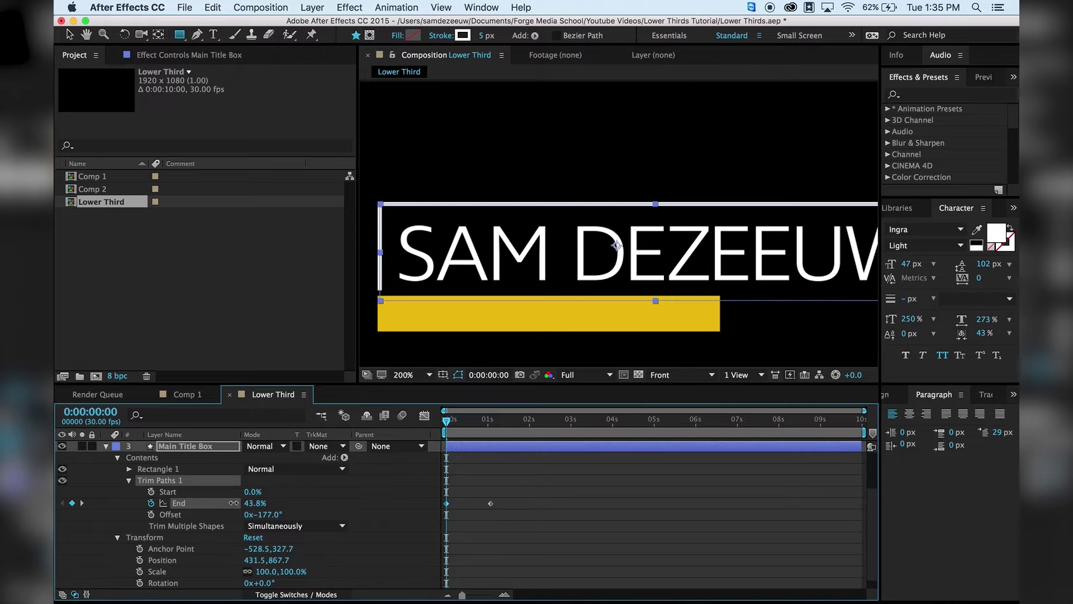
pyautogui.click(248, 504)
pyautogui.write('0')
pyautogui.press('Return')
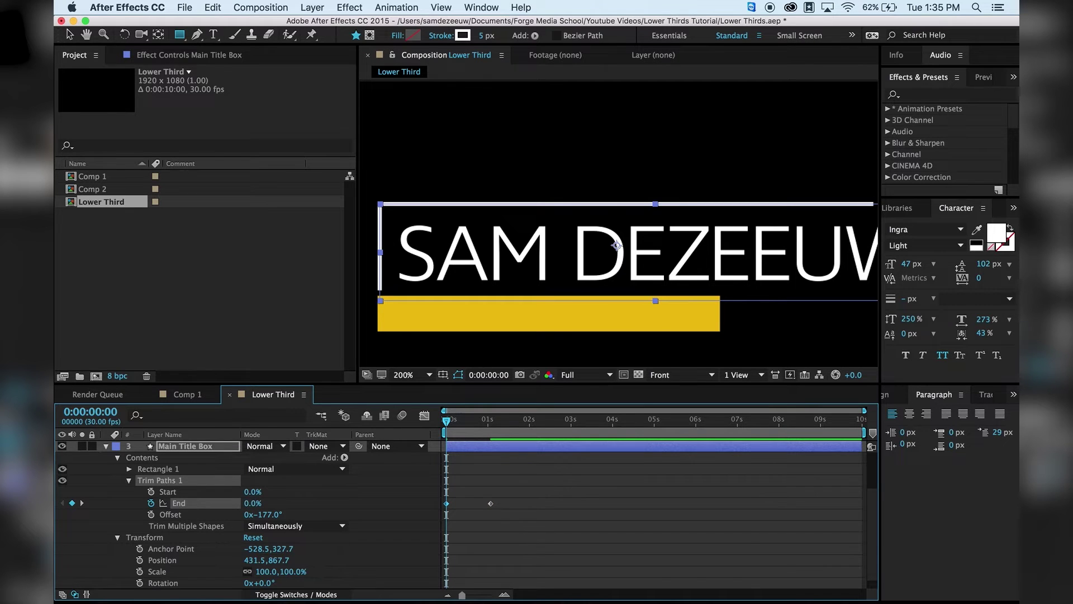
pyautogui.click(247, 504)
pyautogui.click(300, 502)
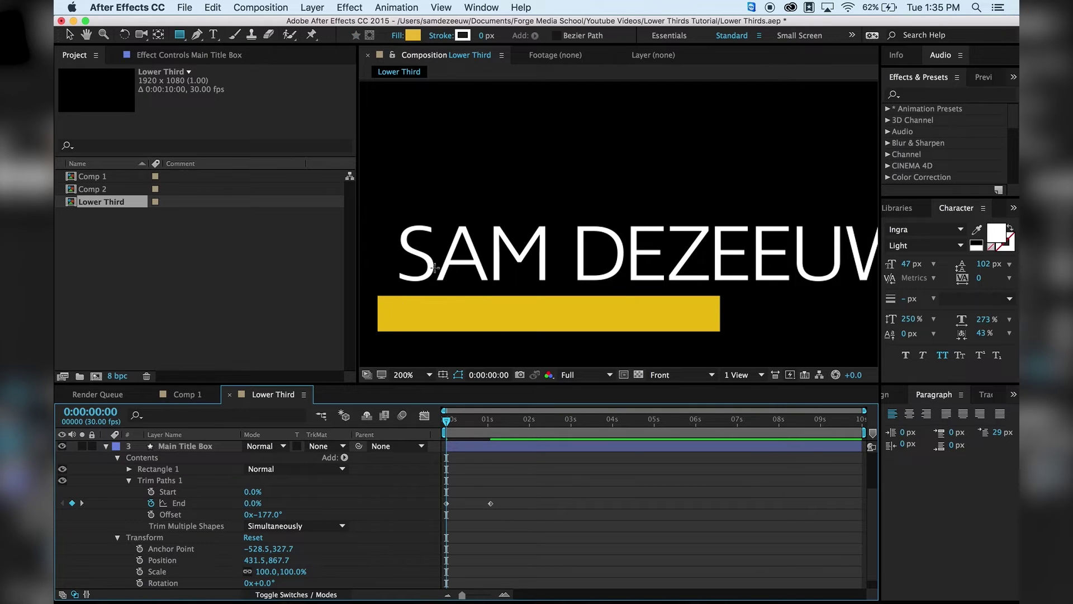
pyautogui.moveTo(447, 423)
pyautogui.mouseDown()
pyautogui.moveTo(492, 423)
pyautogui.moveTo(445, 416)
pyautogui.mouseUp()
pyautogui.press('space')
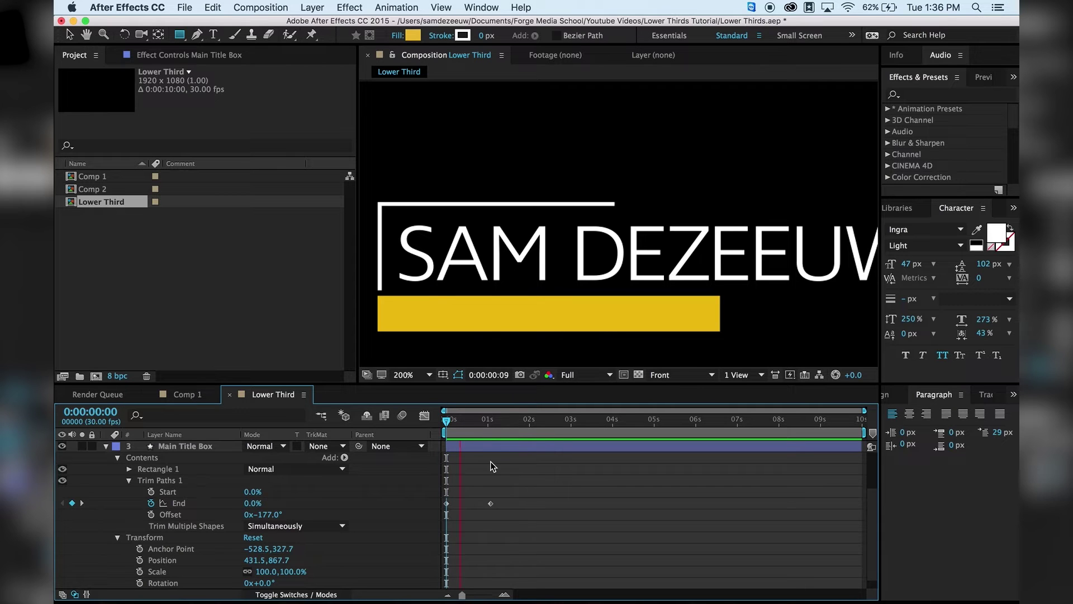
pyautogui.press('space')
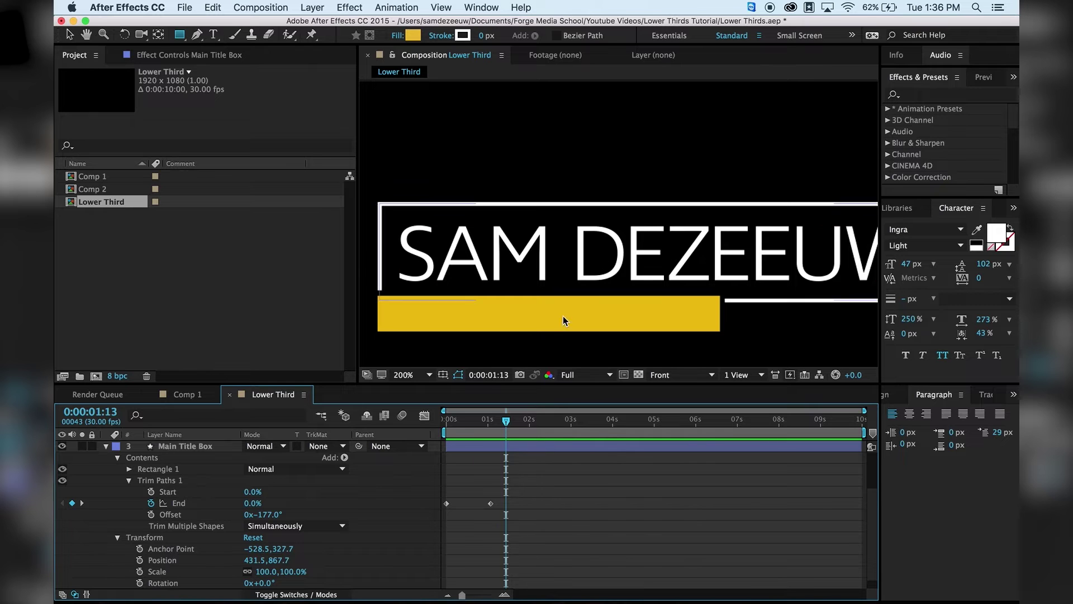
# Step: Apply Easy Ease to both Trim Paths End keyframes and play the animation from the start
pyautogui.moveTo(593, 313); pyautogui.dragTo(571, 301)
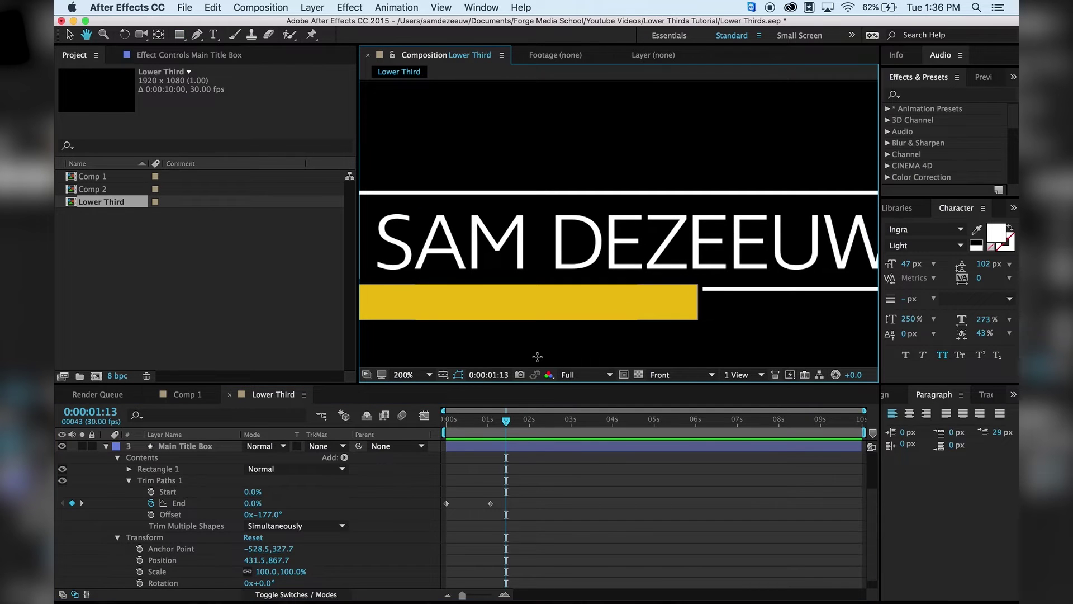
pyautogui.click(404, 375)
pyautogui.click(442, 389)
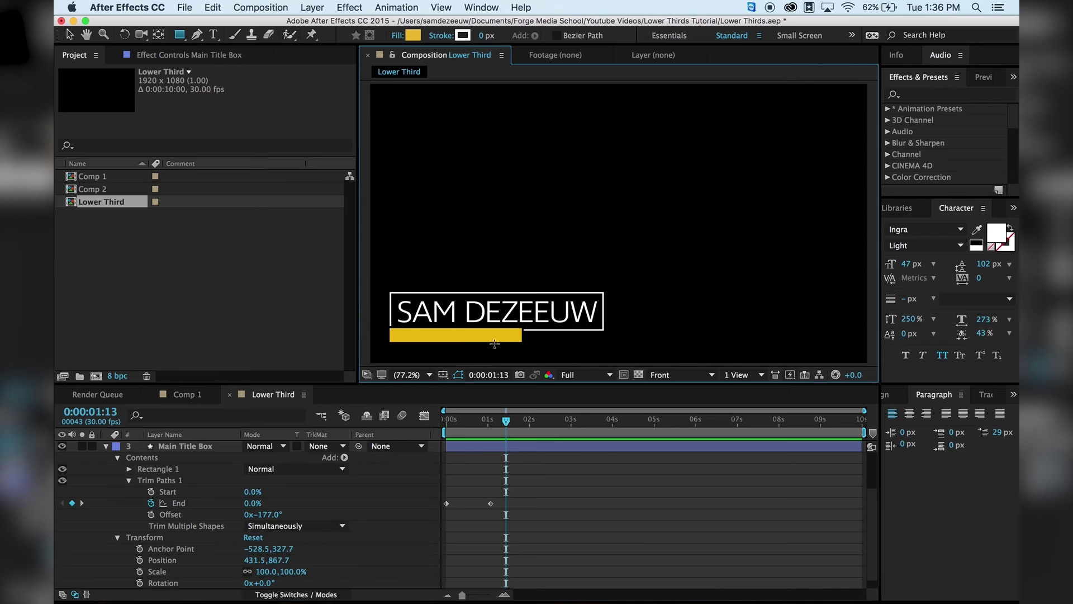
pyautogui.moveTo(529, 527); pyautogui.dragTo(440, 487)
pyautogui.press('F9')
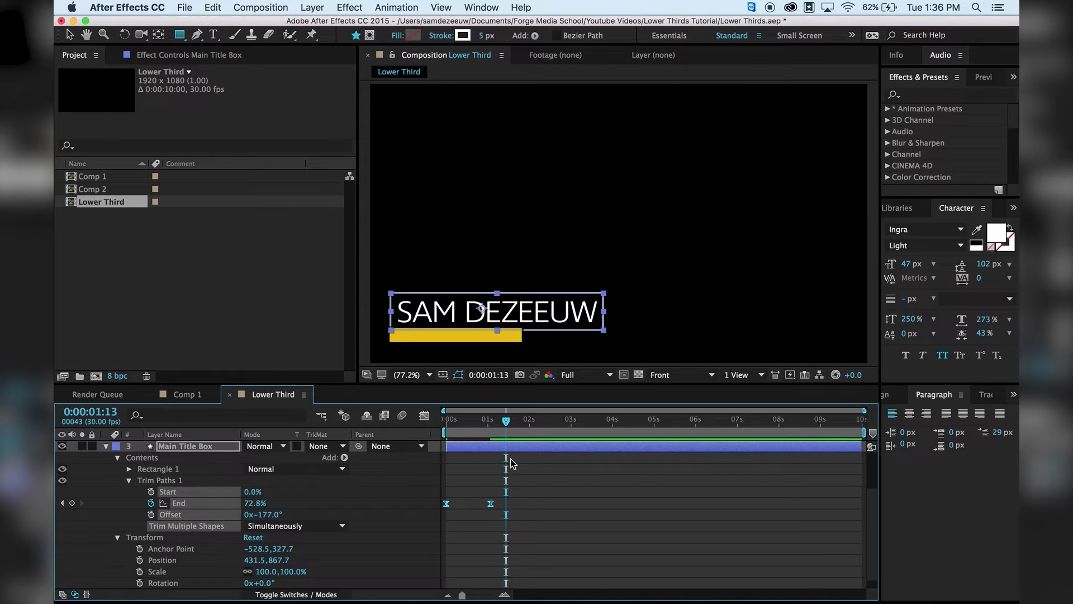
pyautogui.moveTo(506, 420); pyautogui.dragTo(446, 421)
pyautogui.click(538, 499)
pyautogui.press('space')
pyautogui.press('space')
# Step: Reshape the Trim Paths End value curve to rise steeply from the first keyframe and ease gradually into the last one
pyautogui.moveTo(491, 420); pyautogui.dragTo(468, 420)
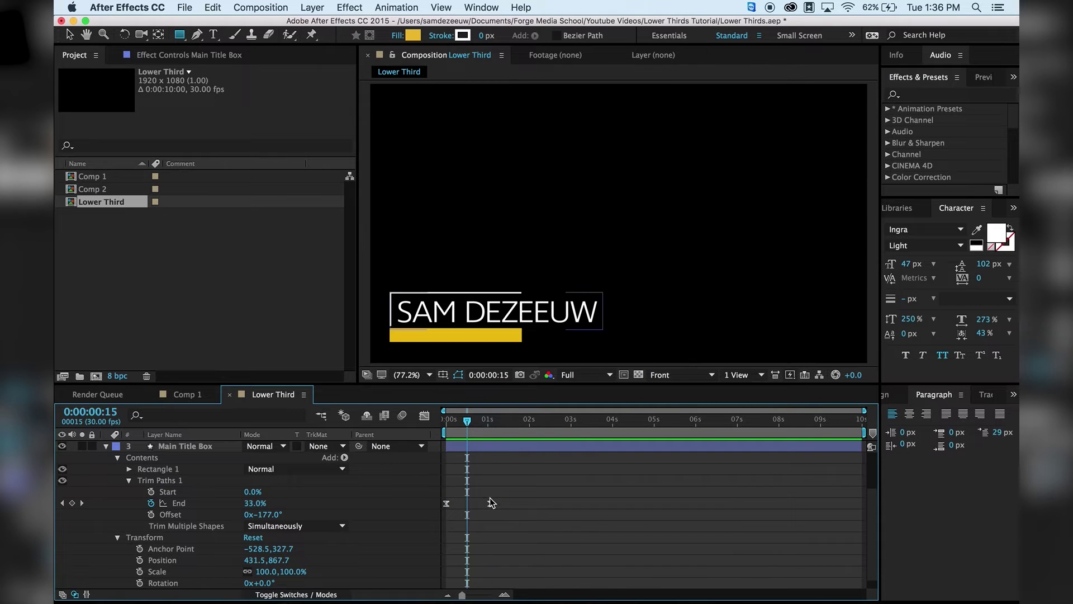
pyautogui.click(491, 503)
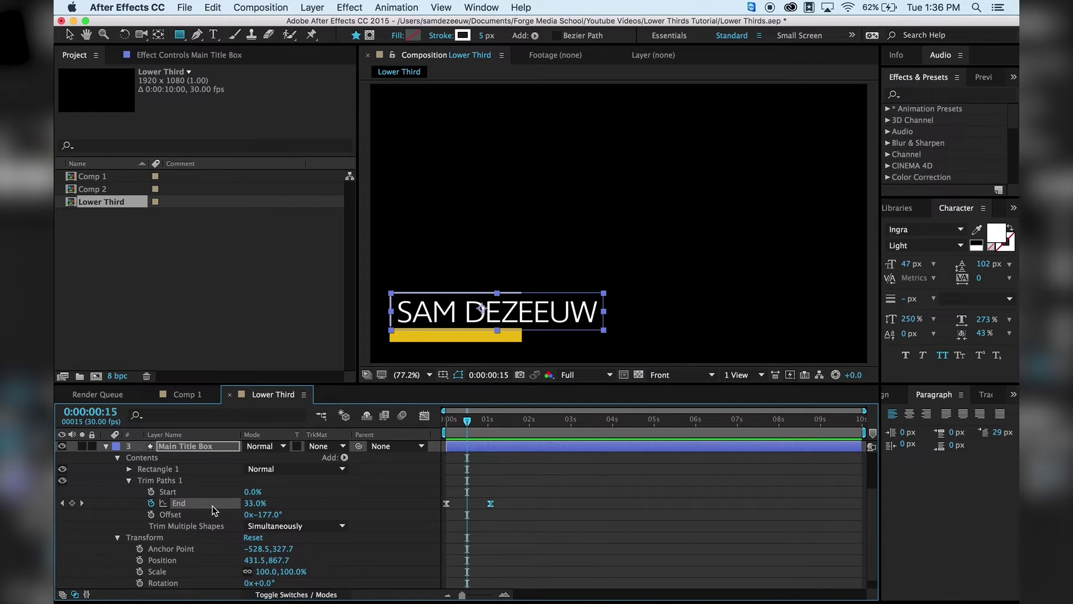
pyautogui.click(424, 415)
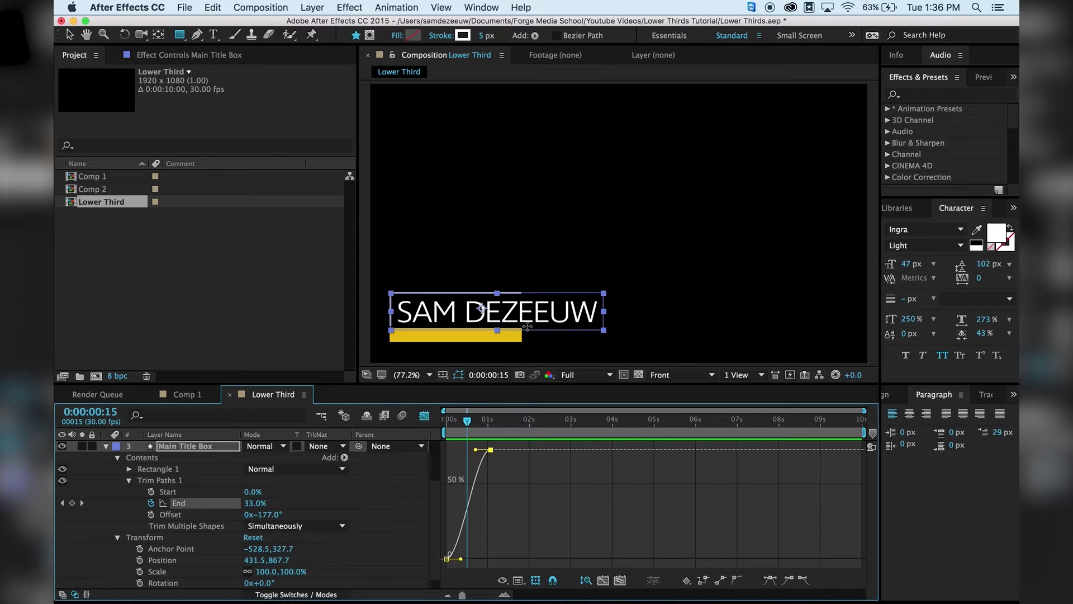
pyautogui.moveTo(462, 561); pyautogui.dragTo(446, 529)
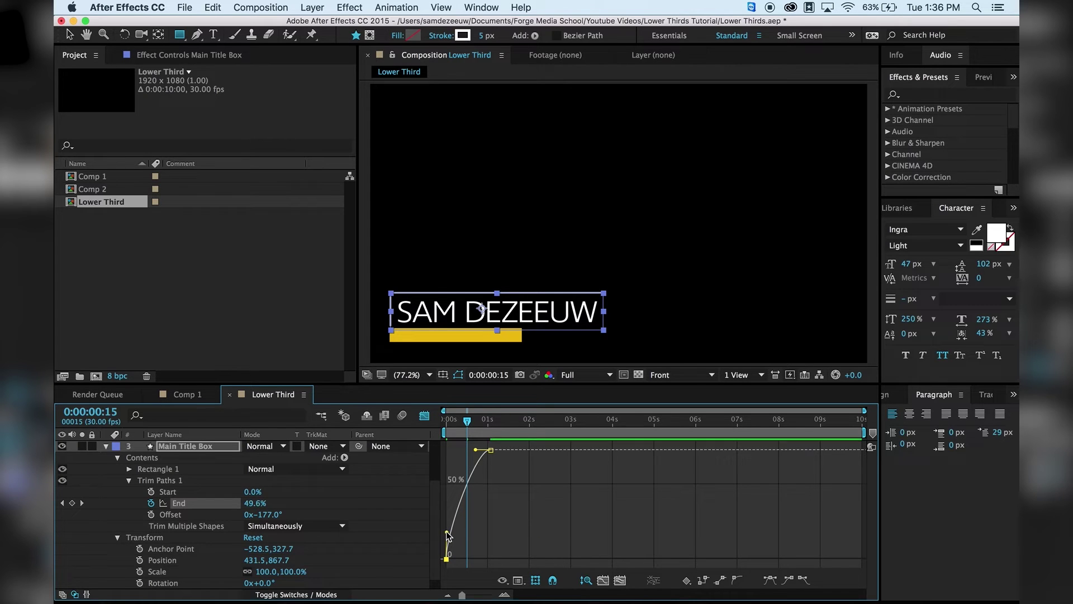
pyautogui.moveTo(476, 451); pyautogui.dragTo(457, 461)
pyautogui.scroll(4, 492, 494)
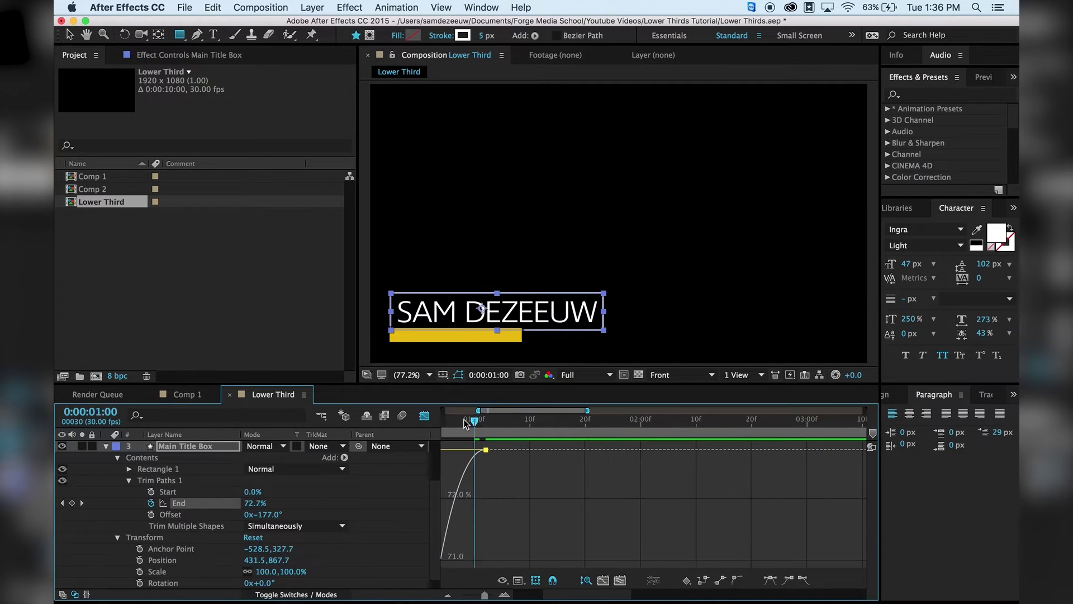
# Step: Play back the outline animation from the start to check the speed of the reshaped curve
pyautogui.press('Home')
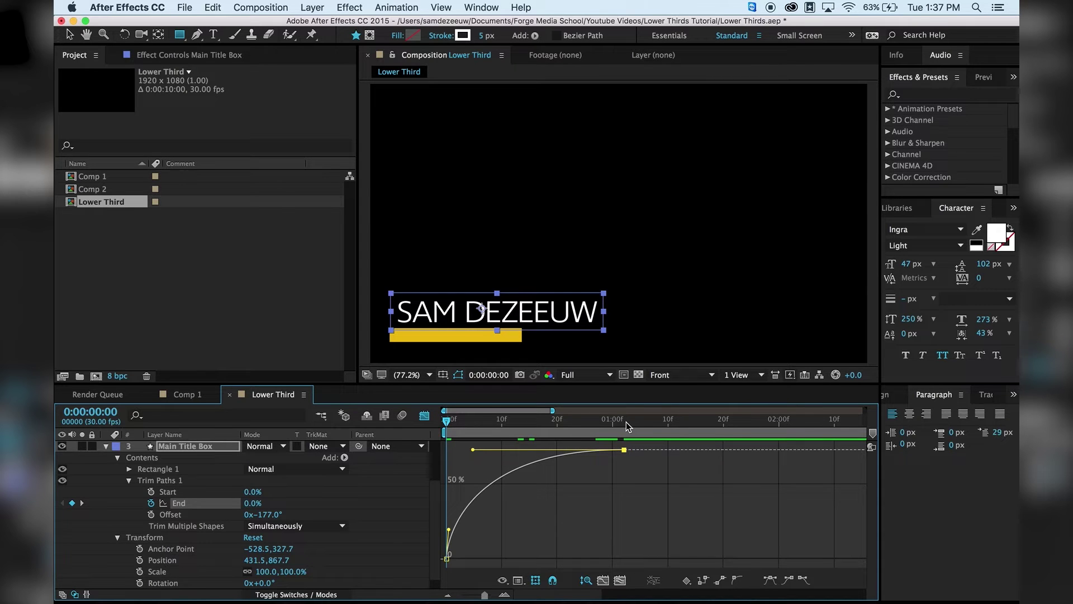
pyautogui.click(514, 517)
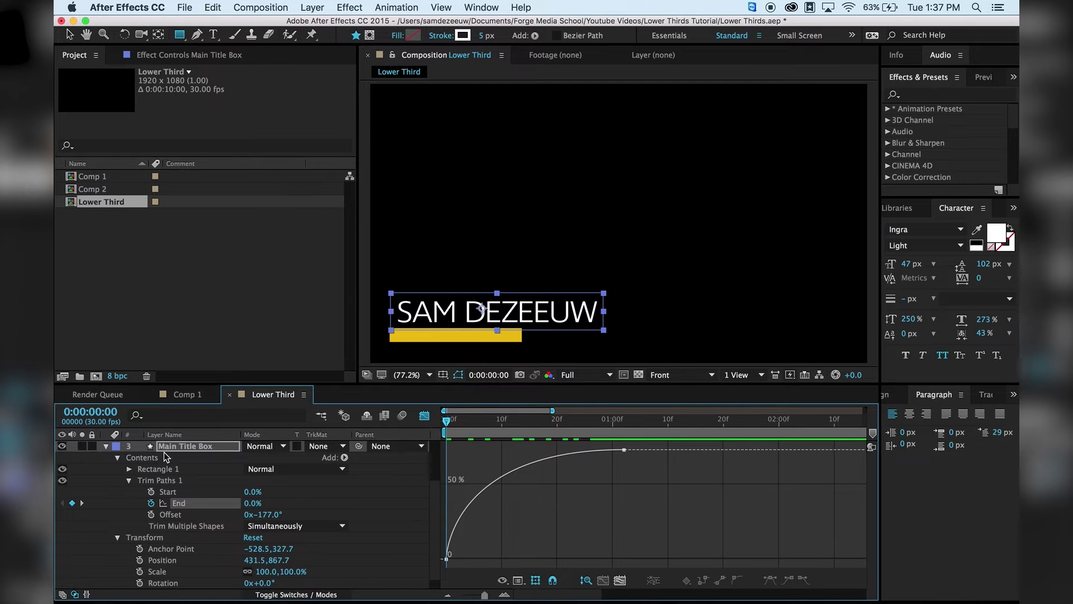
pyautogui.click(660, 468)
pyautogui.press('space')
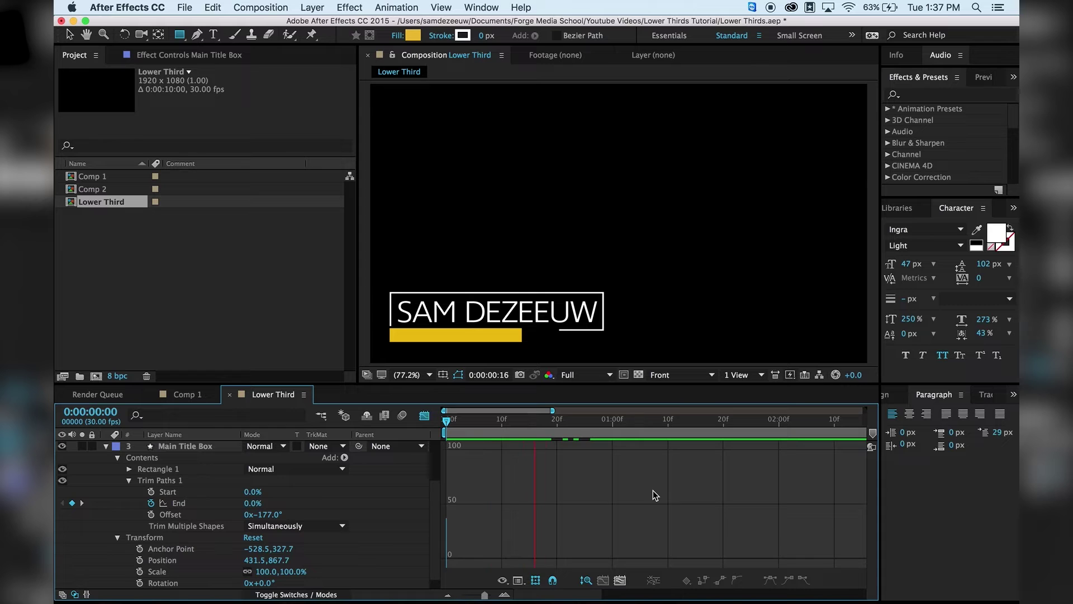
pyautogui.press('space')
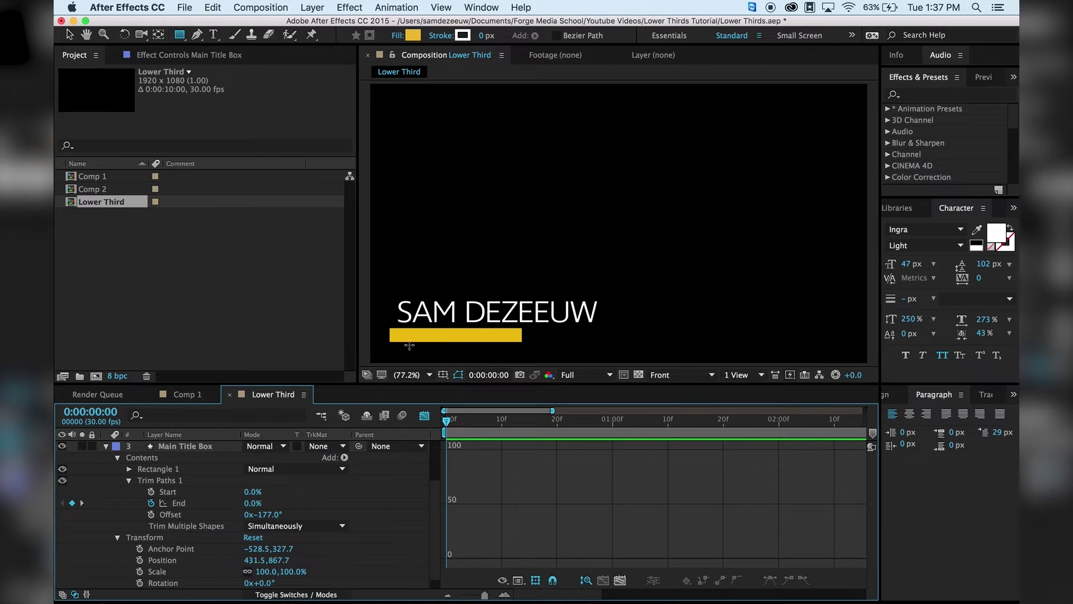
pyautogui.press('space')
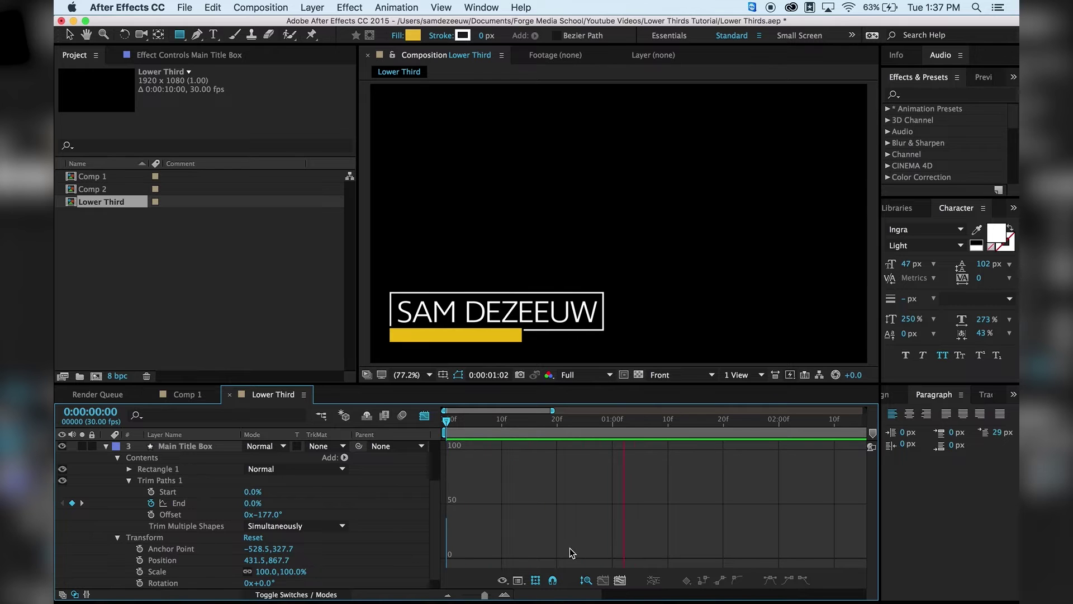
pyautogui.moveTo(471, 425); pyautogui.dragTo(446, 425)
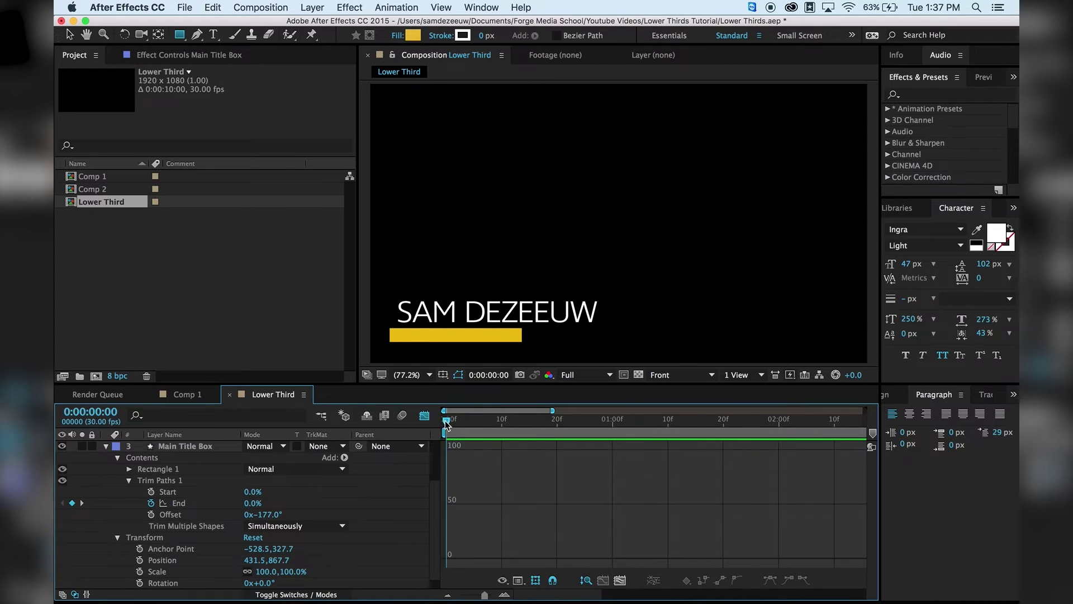
pyautogui.press('space')
pyautogui.press('space')
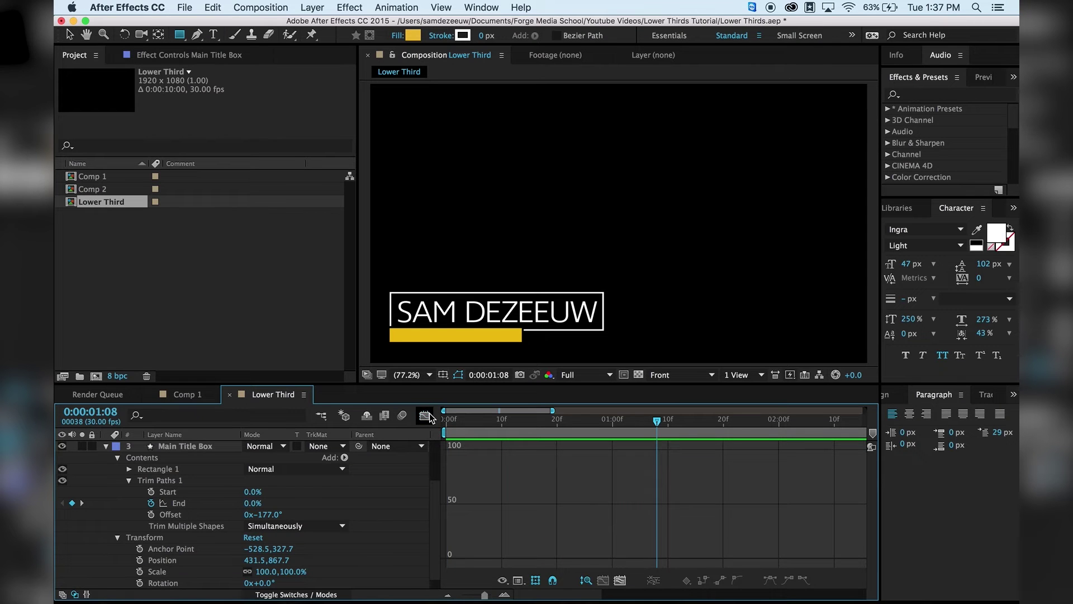
# Step: Move the last Trim Paths End keyframe to about 2 seconds and play back the slower outline animation
pyautogui.click(426, 415)
pyautogui.press('-')
pyautogui.press('-')
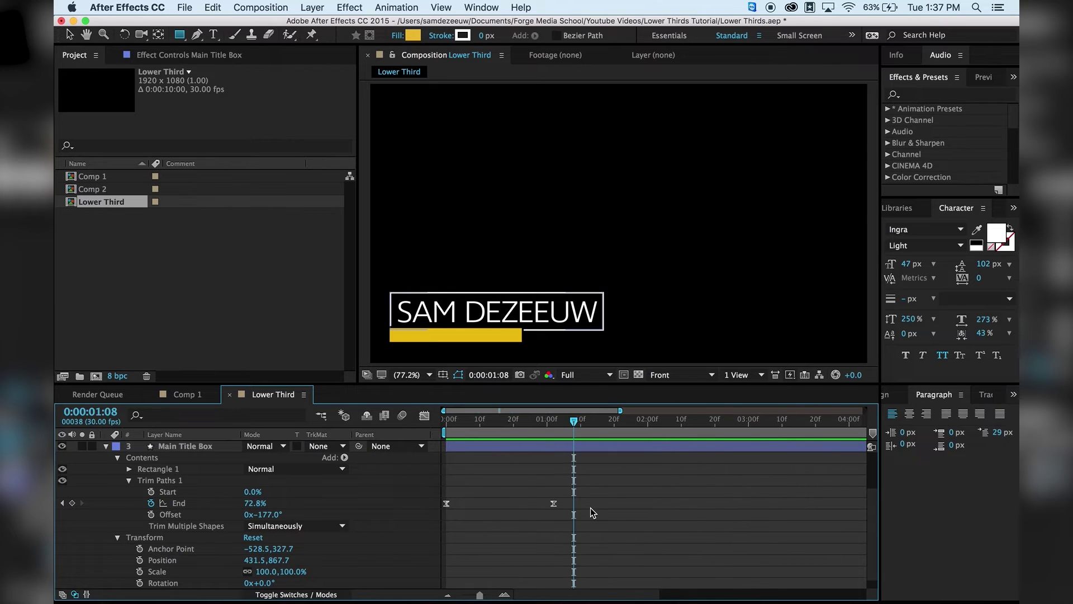
pyautogui.moveTo(511, 504); pyautogui.dragTo(570, 505)
pyautogui.press('Home')
pyautogui.press('space')
pyautogui.press('space')
# Step: Shorten the first End keyframe's curve handle for a gentler start and play back the animation from the beginning
pyautogui.click(424, 415)
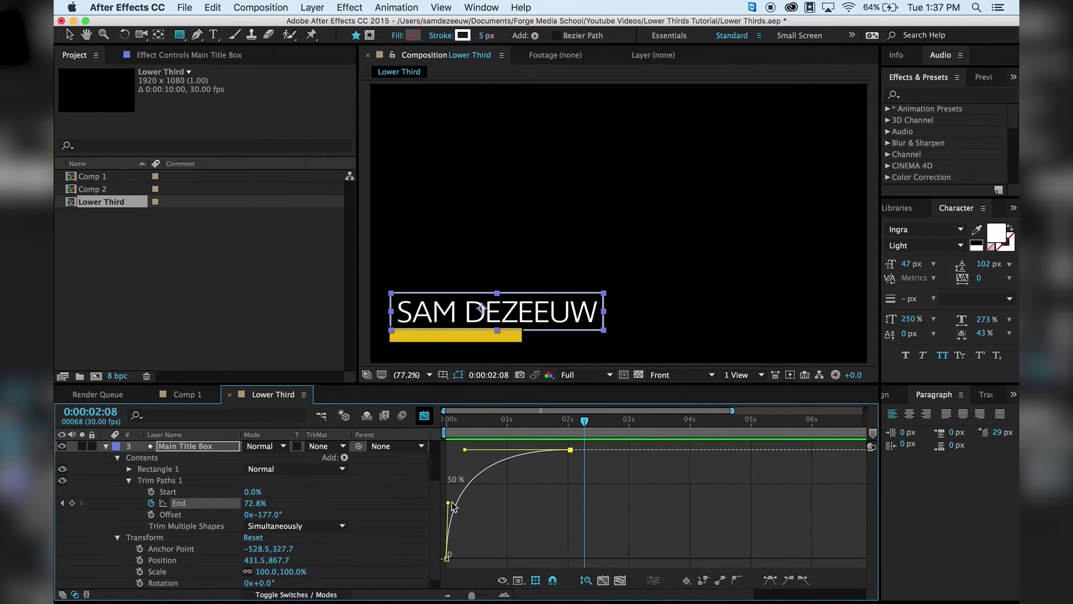
pyautogui.moveTo(447, 505); pyautogui.dragTo(449, 539)
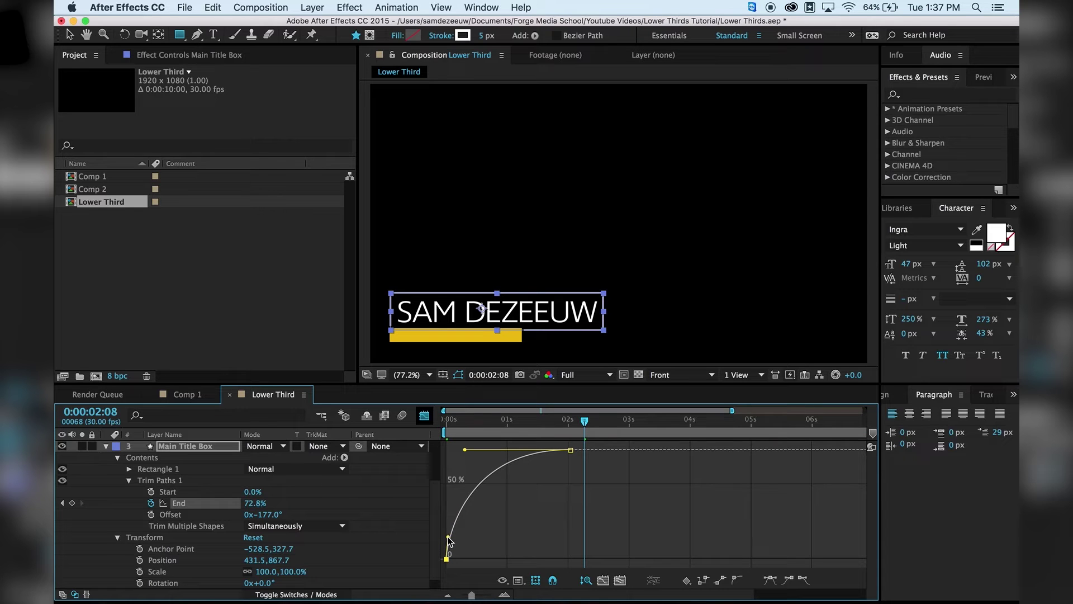
pyautogui.click(426, 416)
pyautogui.press('Home')
pyautogui.click(494, 558)
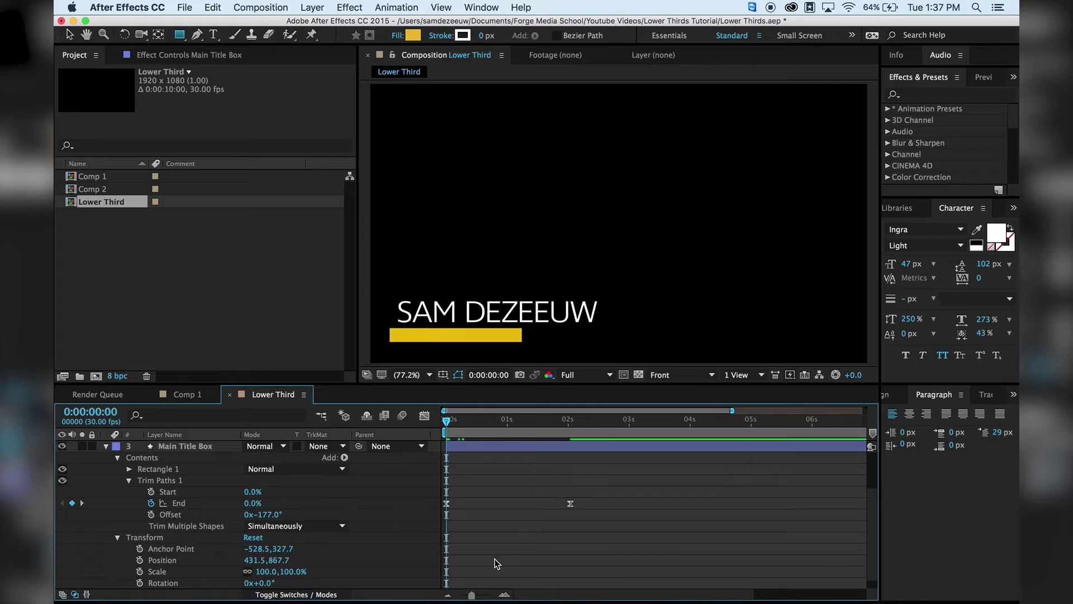
pyautogui.press('space')
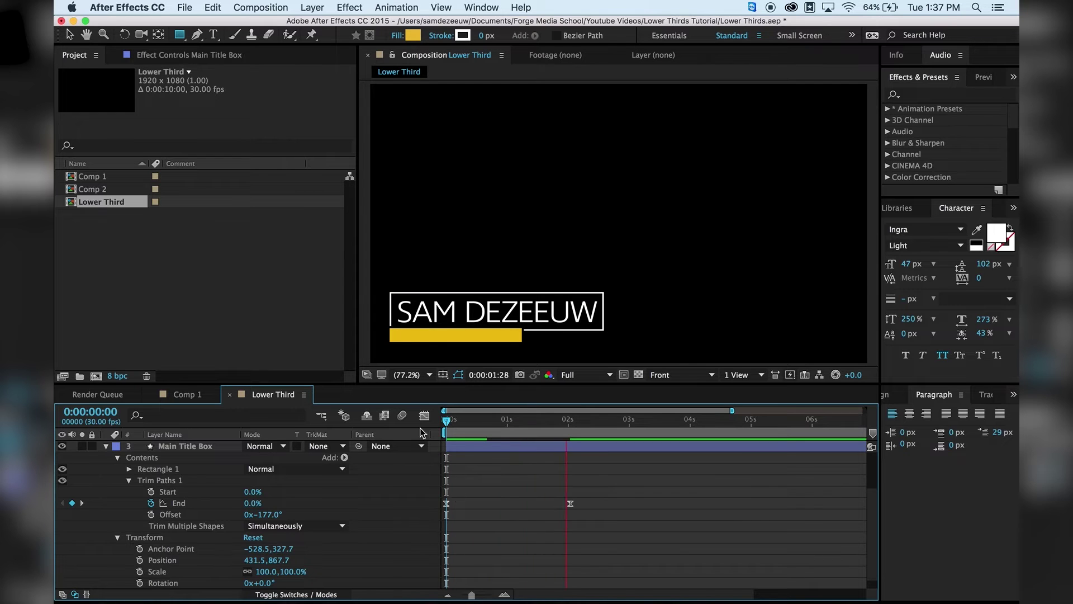
pyautogui.click(501, 503)
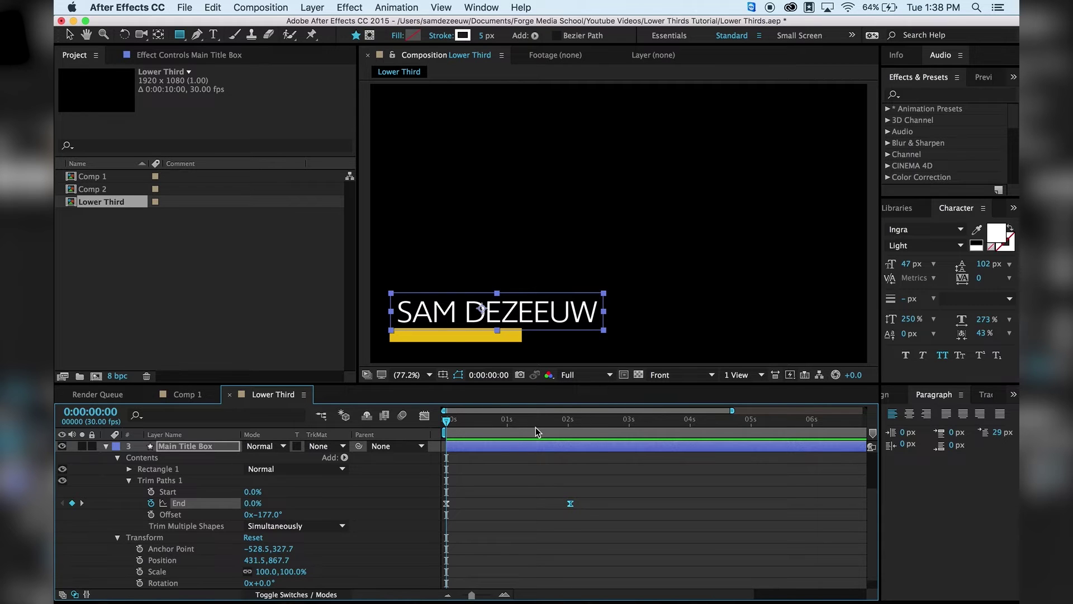
# Step: At 0:00:02:16, add a text layer reading "Motion Graphics Artist" above the name box
pyautogui.moveTo(535, 427); pyautogui.dragTo(572, 451)
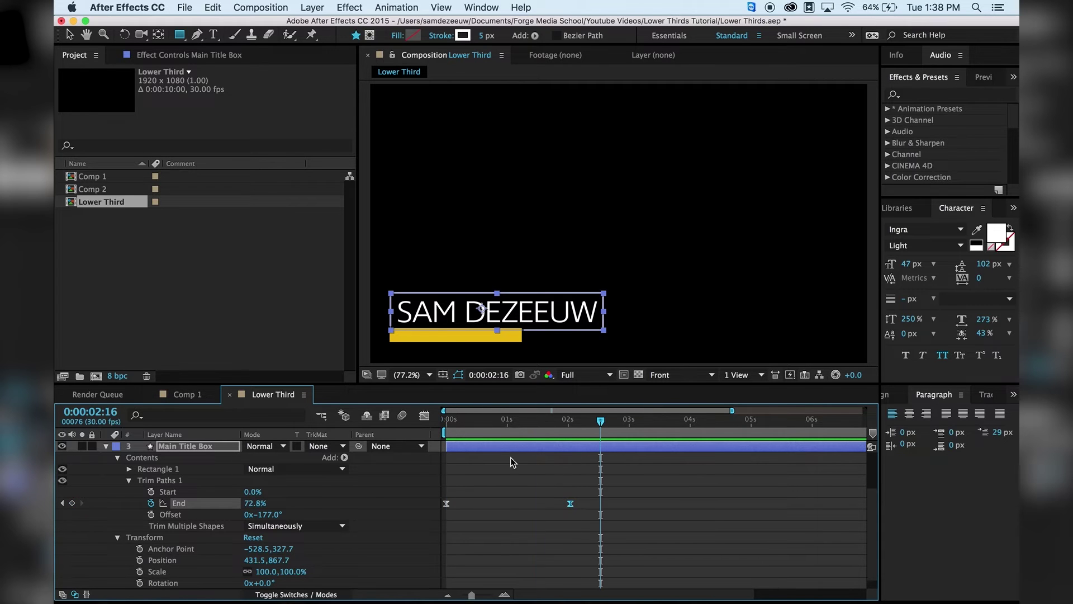
pyautogui.click(212, 35)
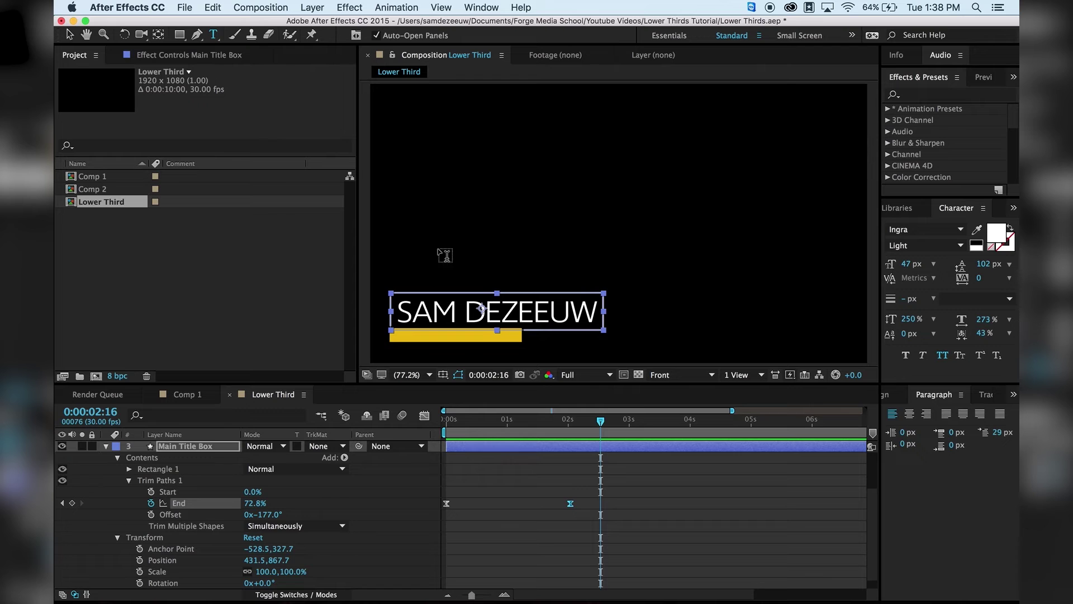
pyautogui.click(456, 249)
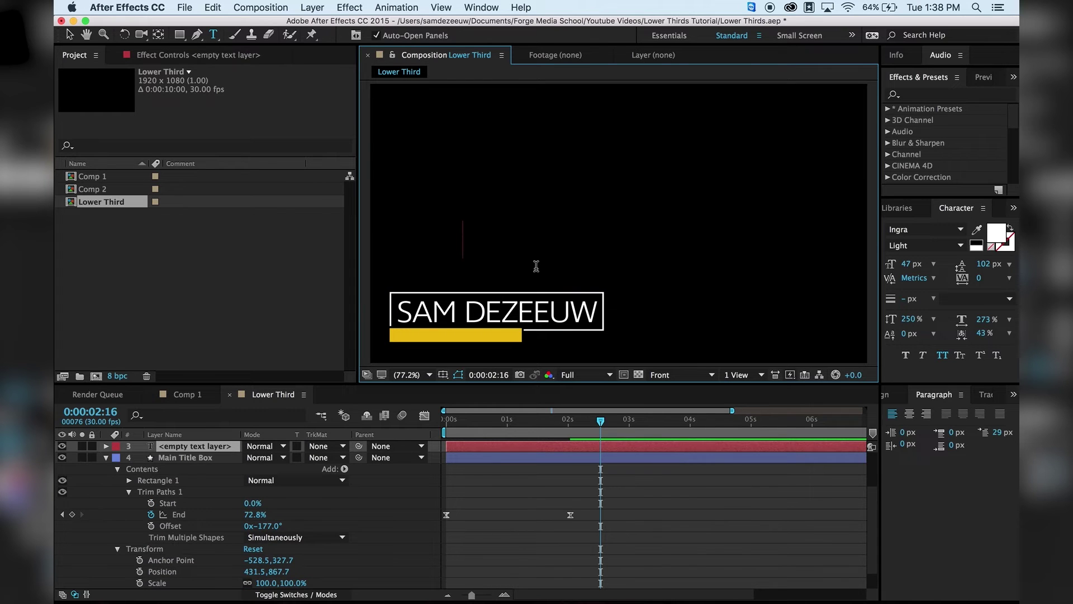
pyautogui.write('Motion Graphics')
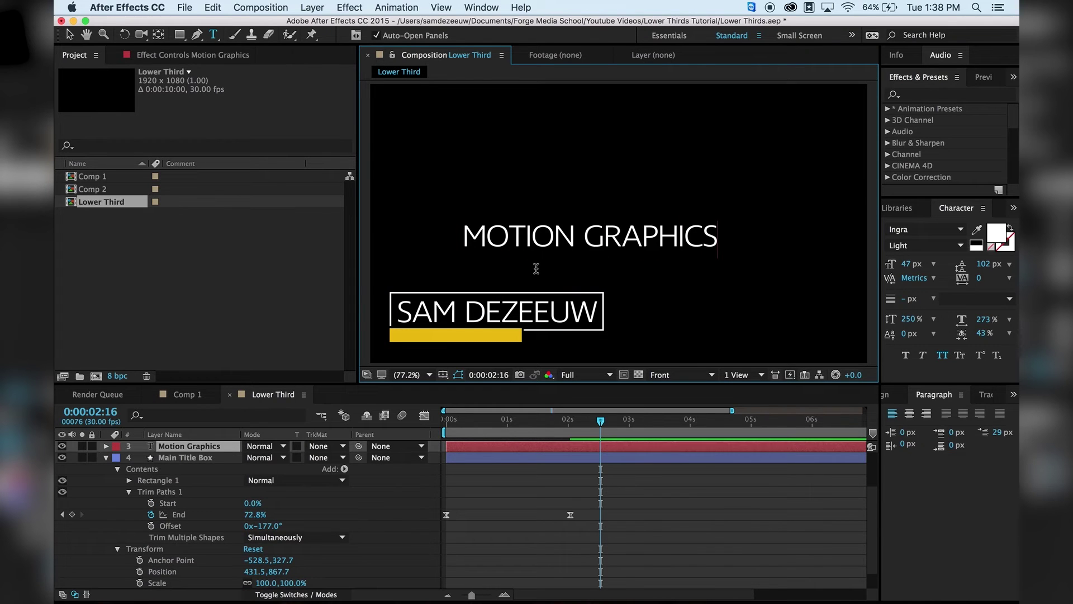
pyautogui.write(' Artist')
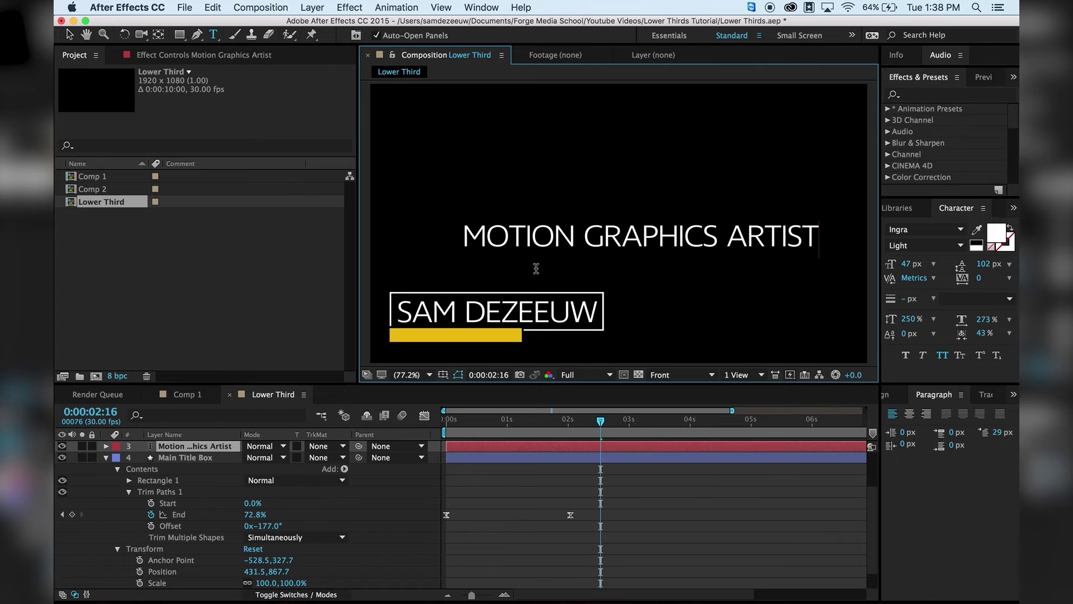
pyautogui.press('Escape')
# Step: Reduce the job title text to 25 px, anchor it at its bottom-left corner, and place it over the yellow bar
pyautogui.press('v')
pyautogui.moveTo(881, 269); pyautogui.dragTo(884, 255)
pyautogui.click(885, 394)
pyautogui.click(889, 394)
pyautogui.click(904, 452)
pyautogui.moveTo(615, 244); pyautogui.dragTo(542, 338)
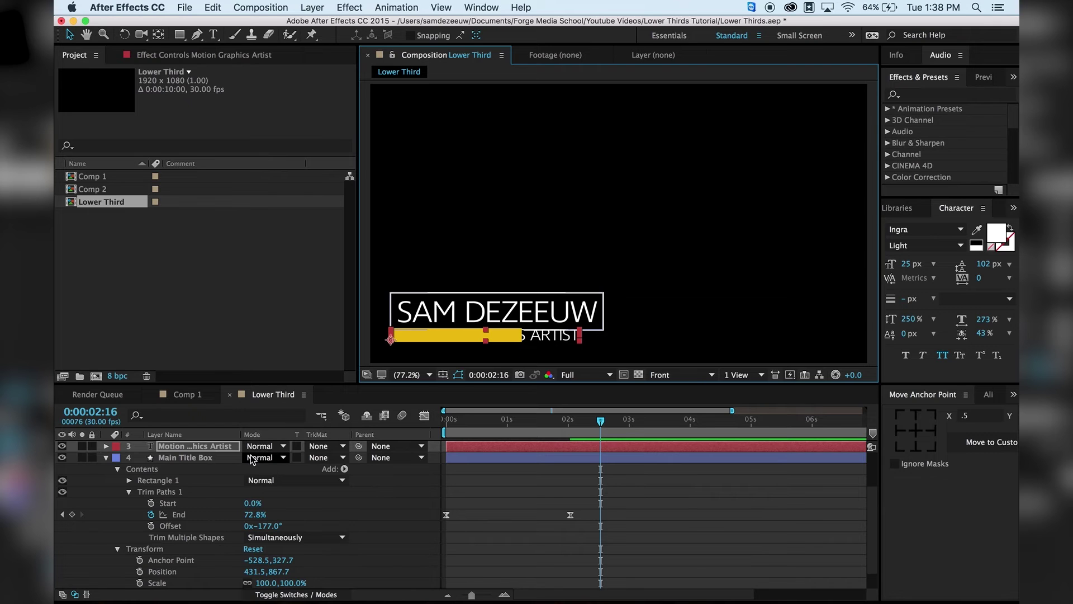
# Step: Move the job title text layer to the top of the layer stack, above the yellow bar's layer
pyautogui.scroll(-1, 192, 464)
pyautogui.scroll(6, 191, 463)
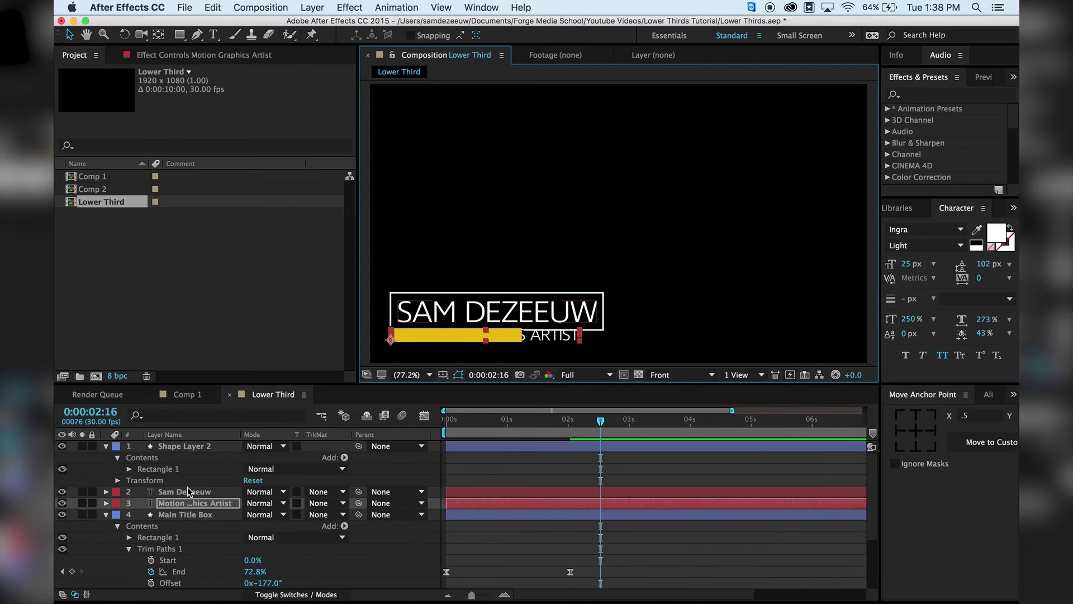
pyautogui.moveTo(185, 441); pyautogui.dragTo(184, 442)
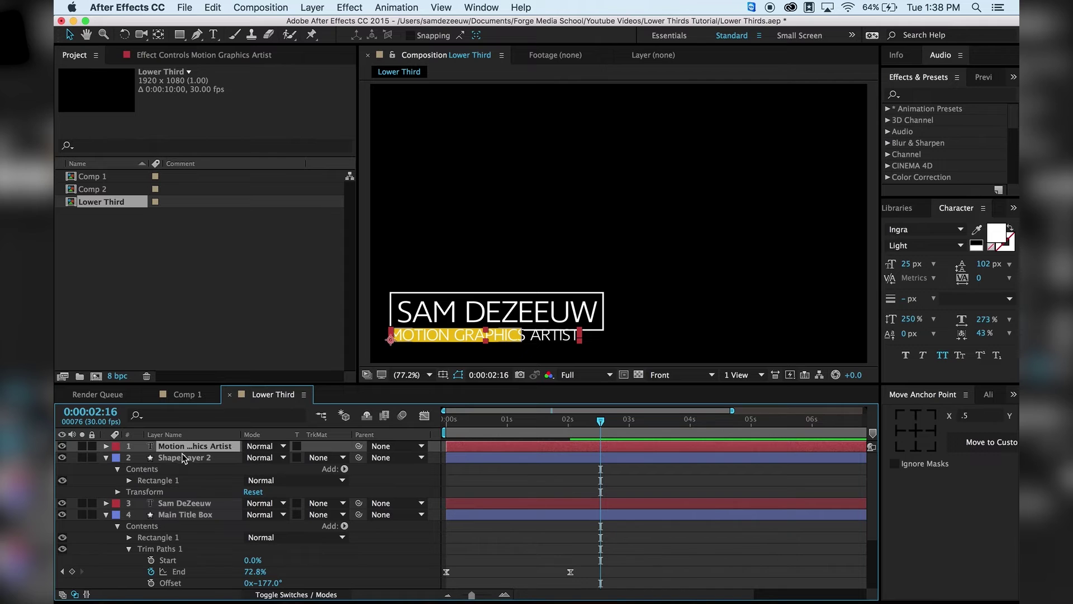
# Step: Rename the yellow bar's layer, Shape Layer 2, to "Orange Layer"
pyautogui.click(177, 457)
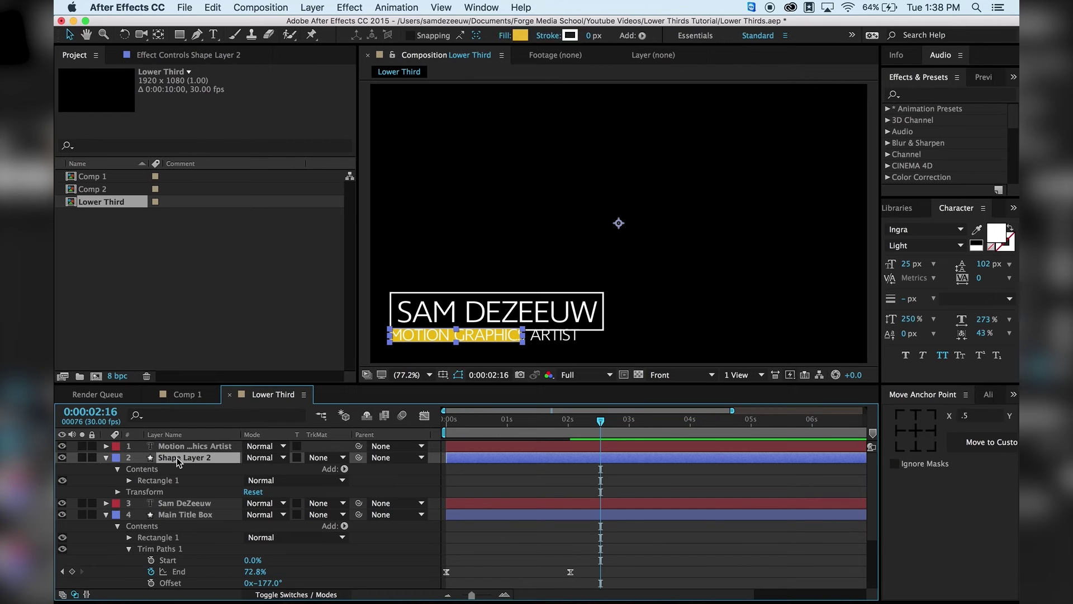
pyautogui.press('Return')
pyautogui.write('Organ')
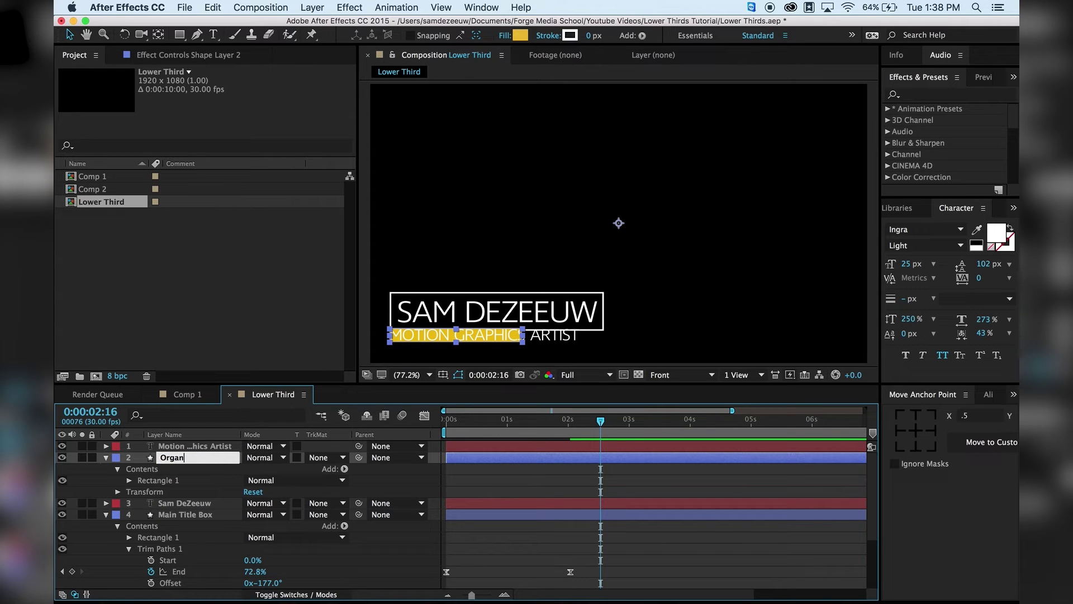
pyautogui.press('Return')
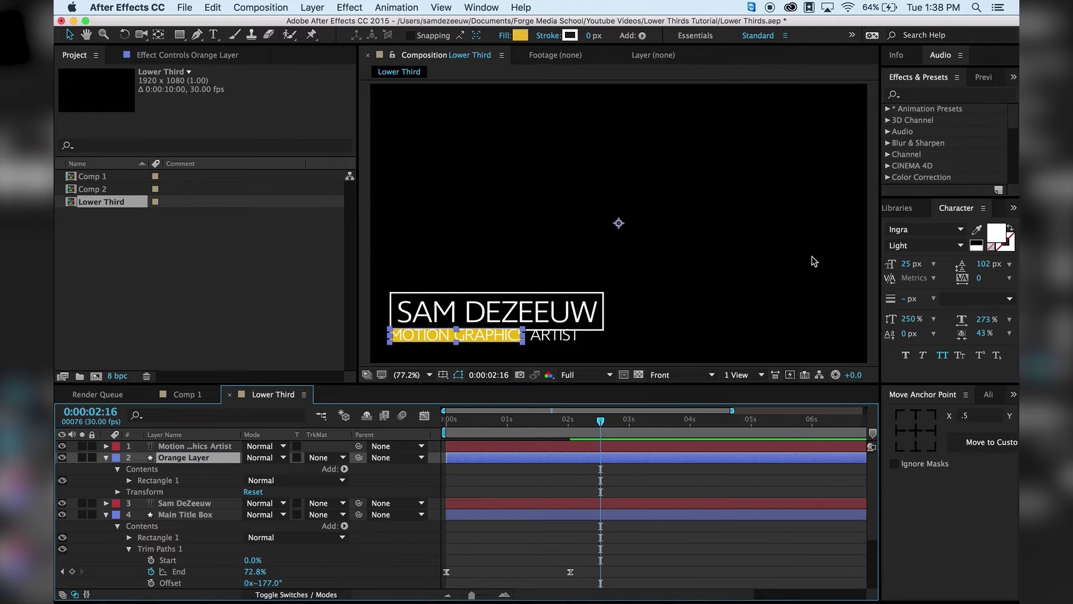
# Step: Set the job title text to Bold and 15 px so it fits within the yellow bar
pyautogui.click(961, 246)
pyautogui.click(927, 309)
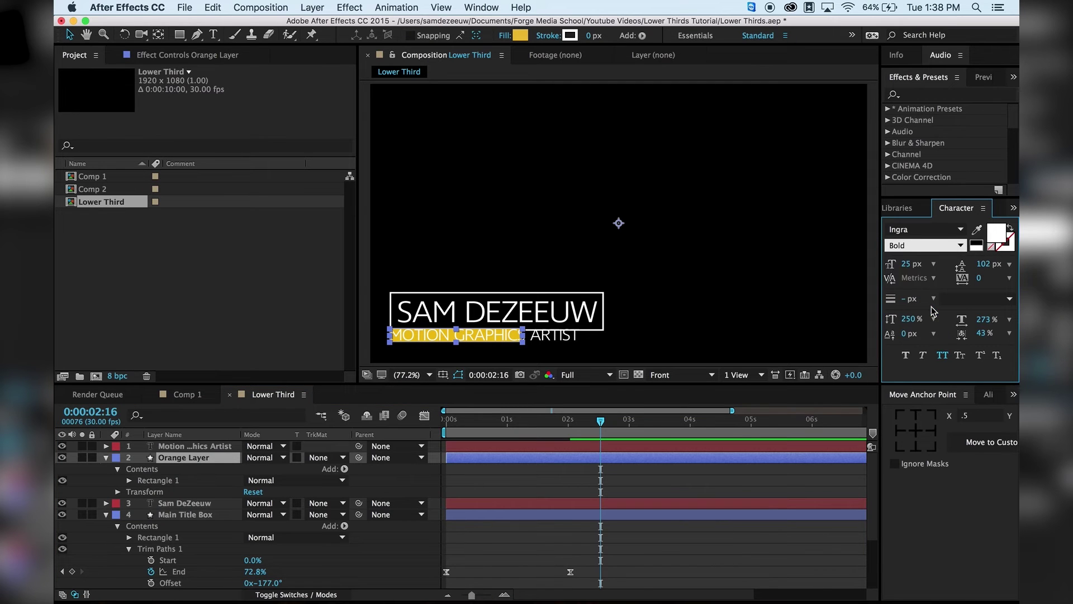
pyautogui.click(184, 446)
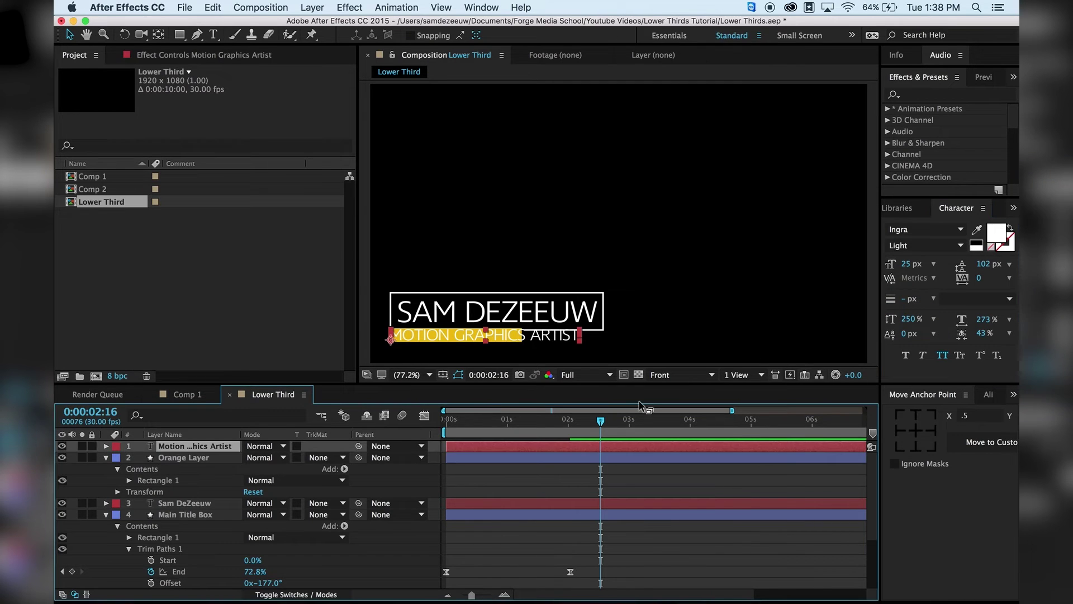
pyautogui.click(960, 245)
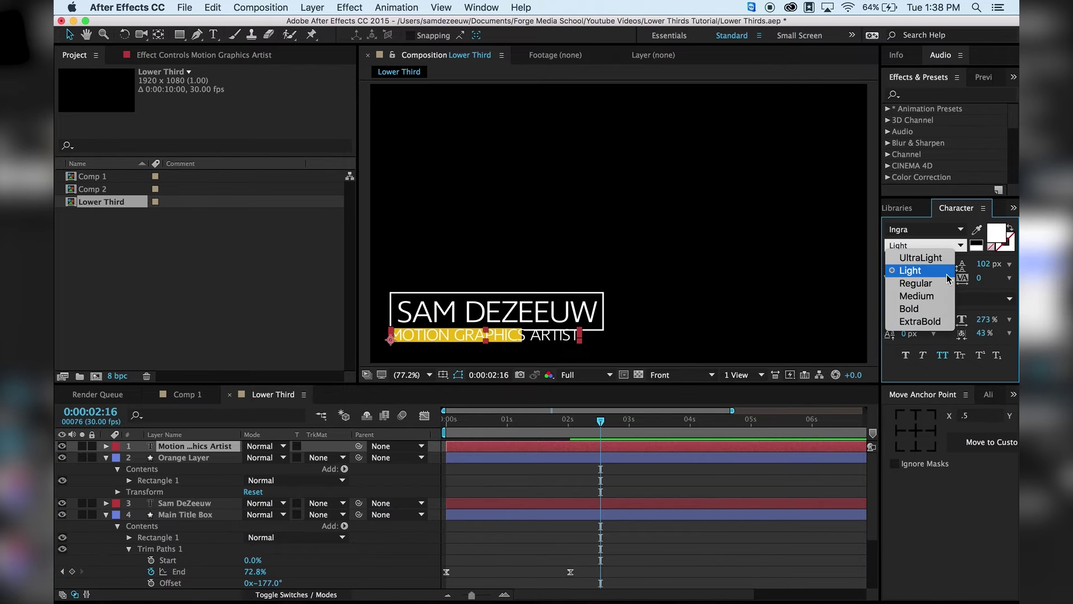
pyautogui.click(932, 309)
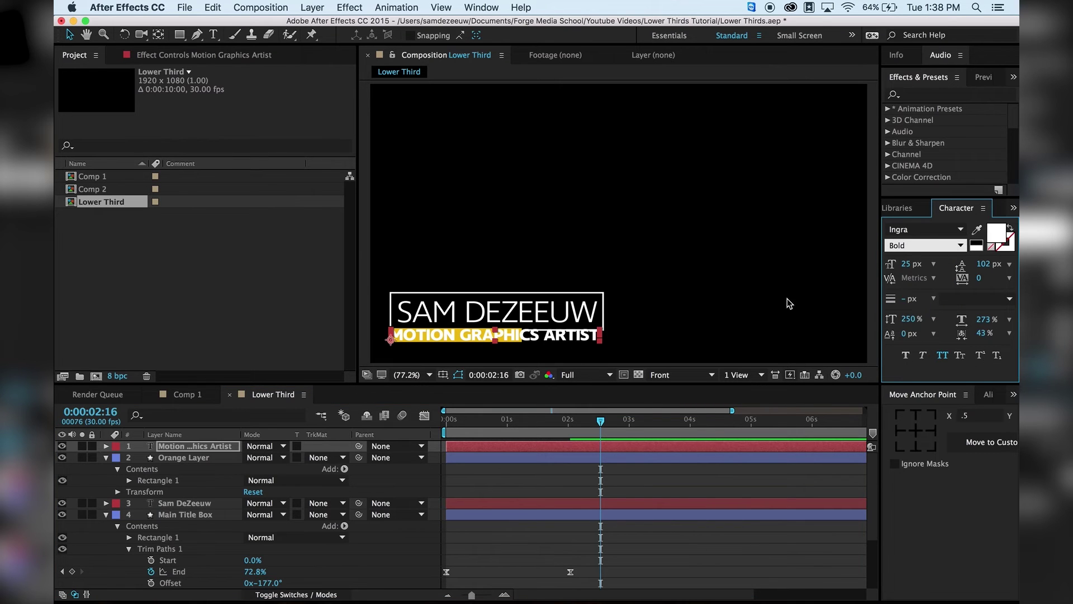
pyautogui.moveTo(906, 264); pyautogui.dragTo(889, 257)
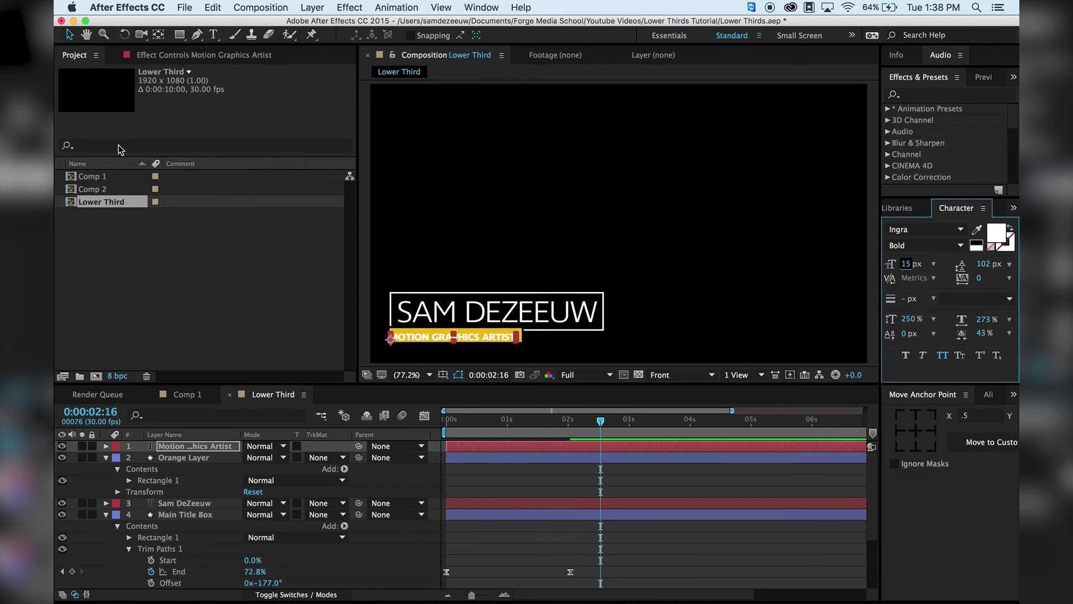
pyautogui.click(74, 36)
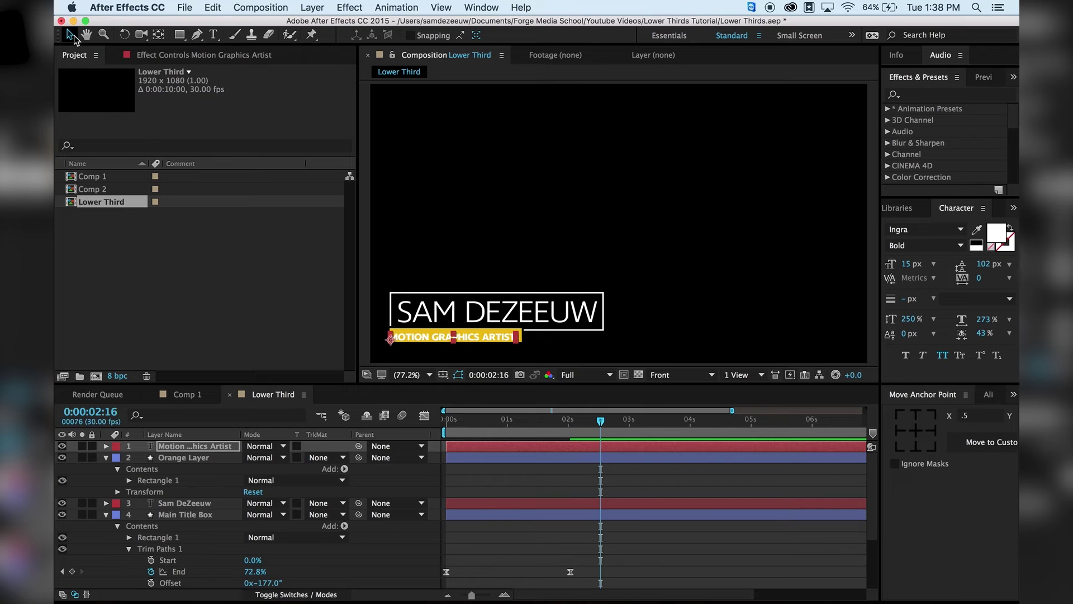
# Step: Reposition the job title text so it sits centred within the yellow bar
pyautogui.click(395, 424)
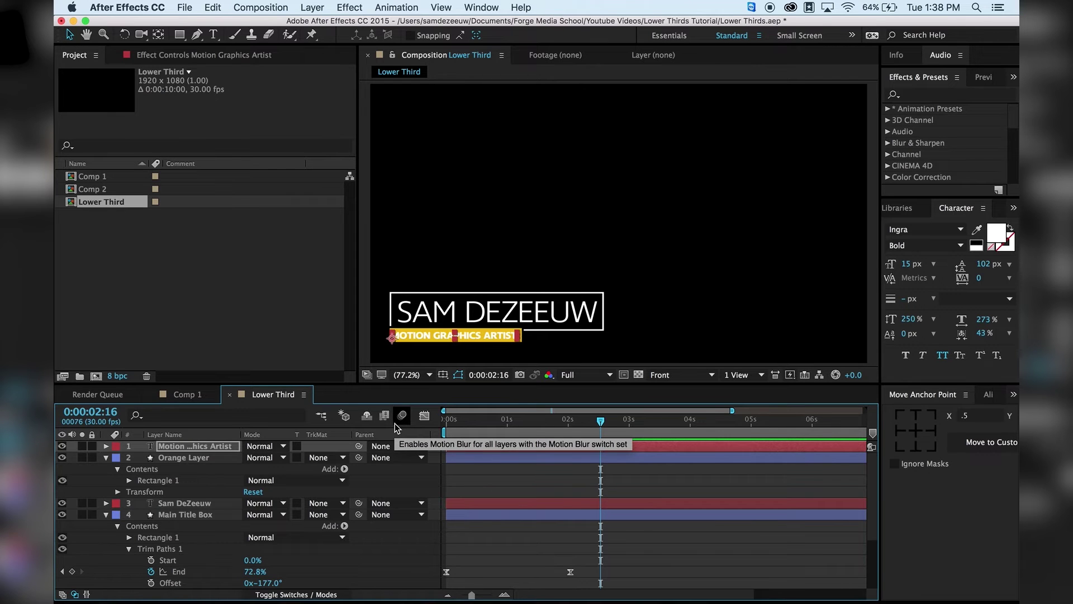
pyautogui.click(412, 346)
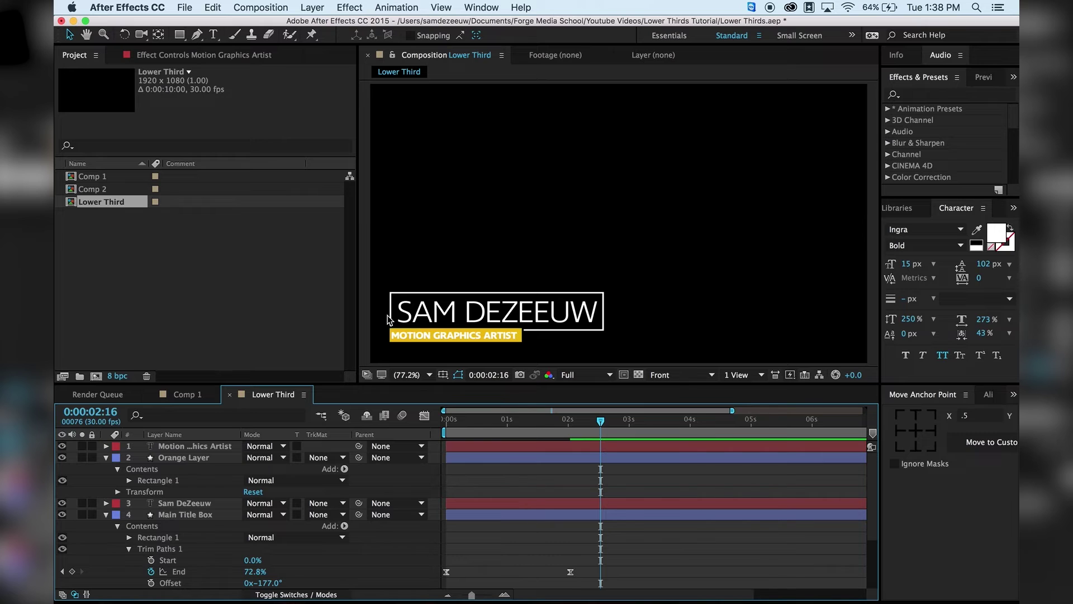
pyautogui.scroll(3, 411, 343)
pyautogui.moveTo(490, 321); pyautogui.dragTo(522, 309)
pyautogui.click(524, 311)
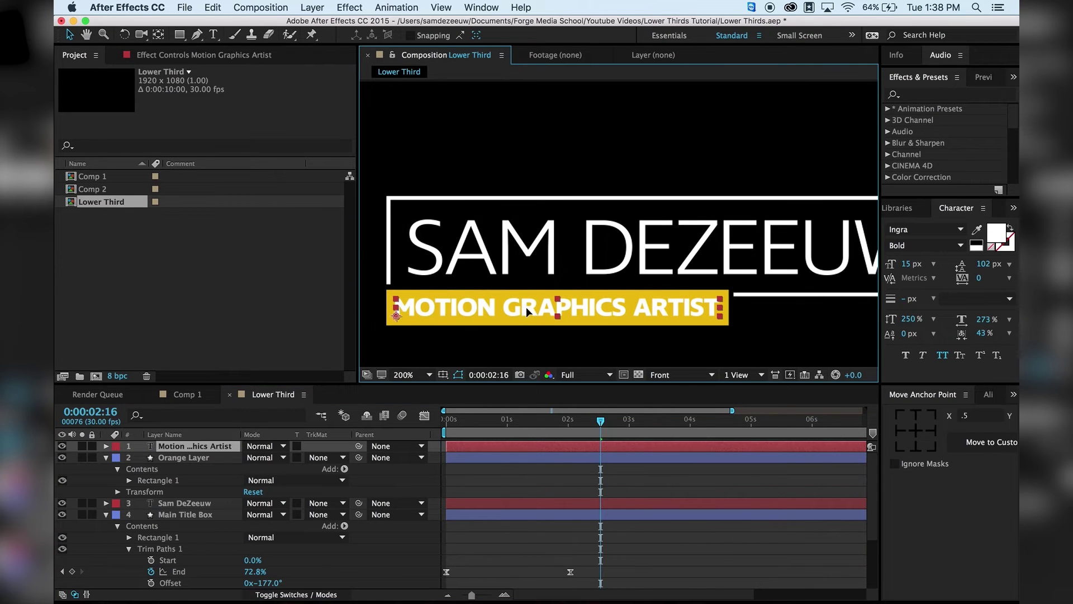
pyautogui.click(531, 137)
pyautogui.scroll(-3, 546, 290)
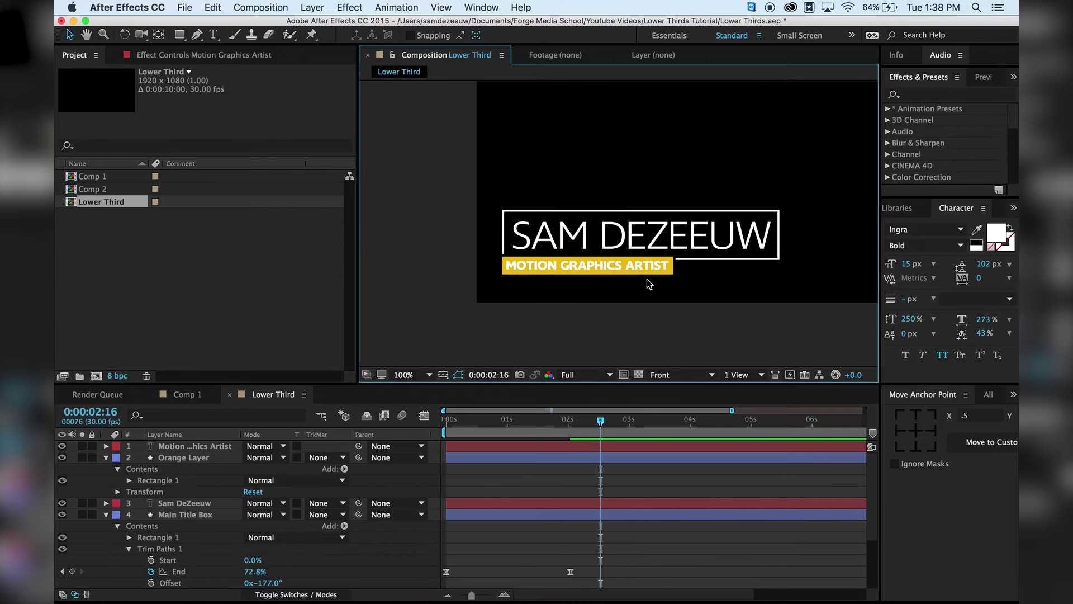
pyautogui.press('v')
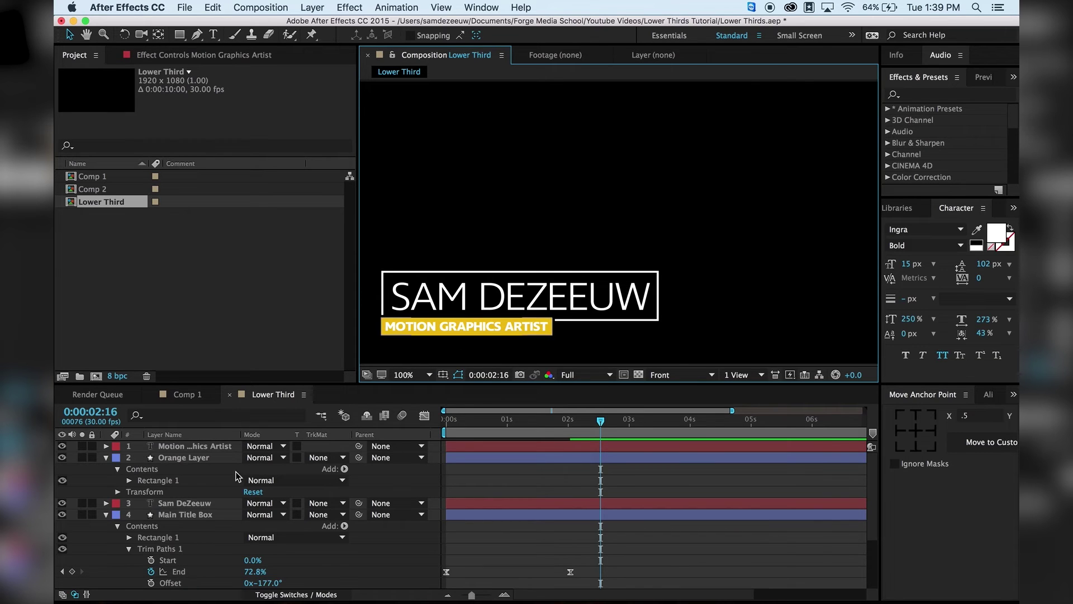
# Step: At 0:00:02:01, show the Orange Layer's Scale, unlink its proportions, and move the anchor point to the middle of the bar's right edge
pyautogui.click(523, 419)
pyautogui.press('Home')
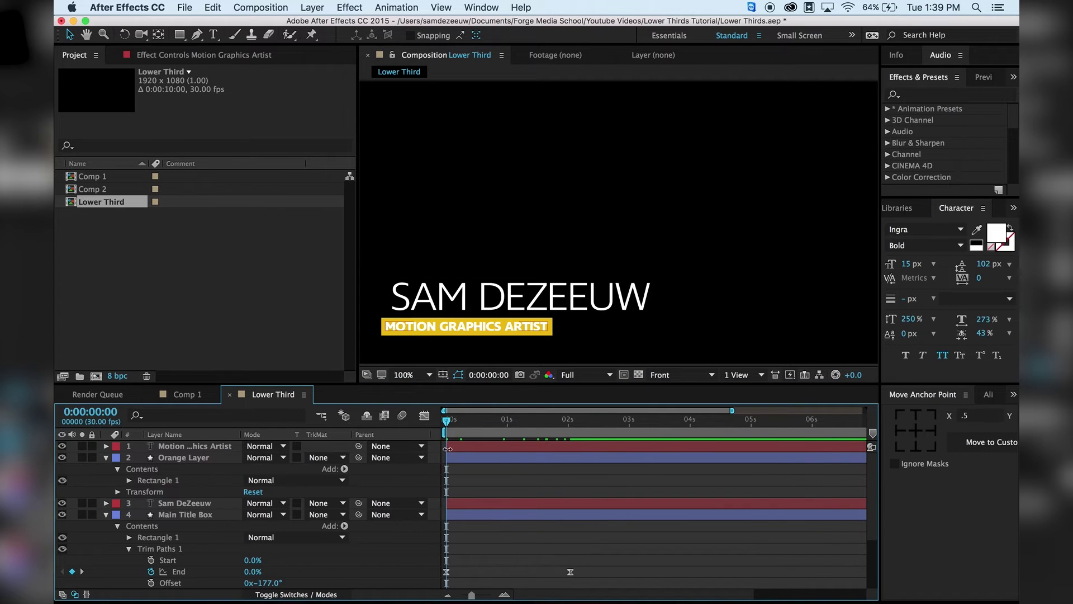
pyautogui.moveTo(551, 418); pyautogui.dragTo(570, 428)
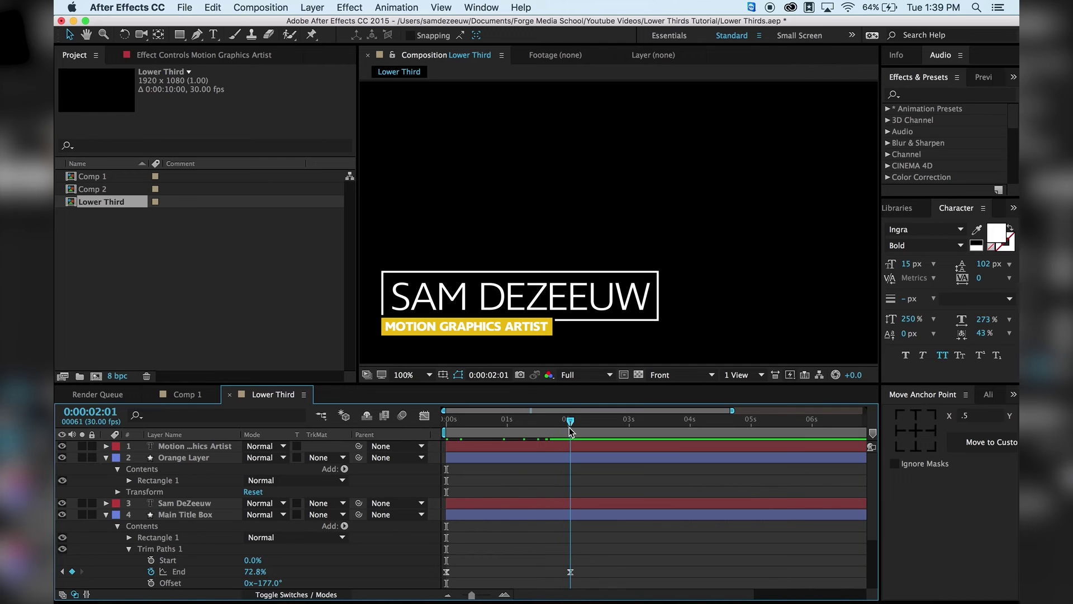
pyautogui.click(186, 459)
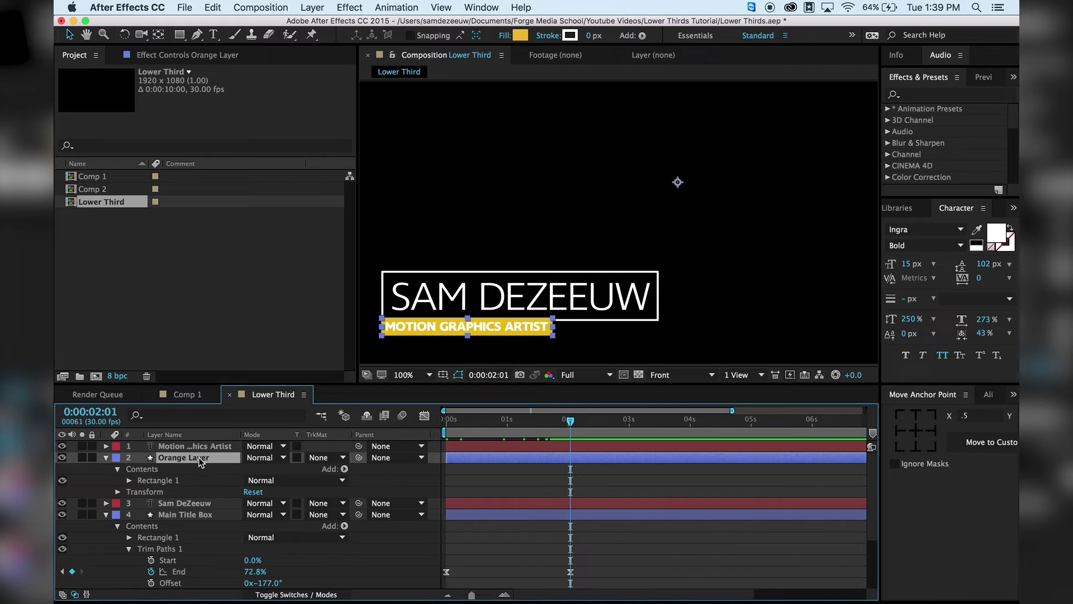
pyautogui.press('s')
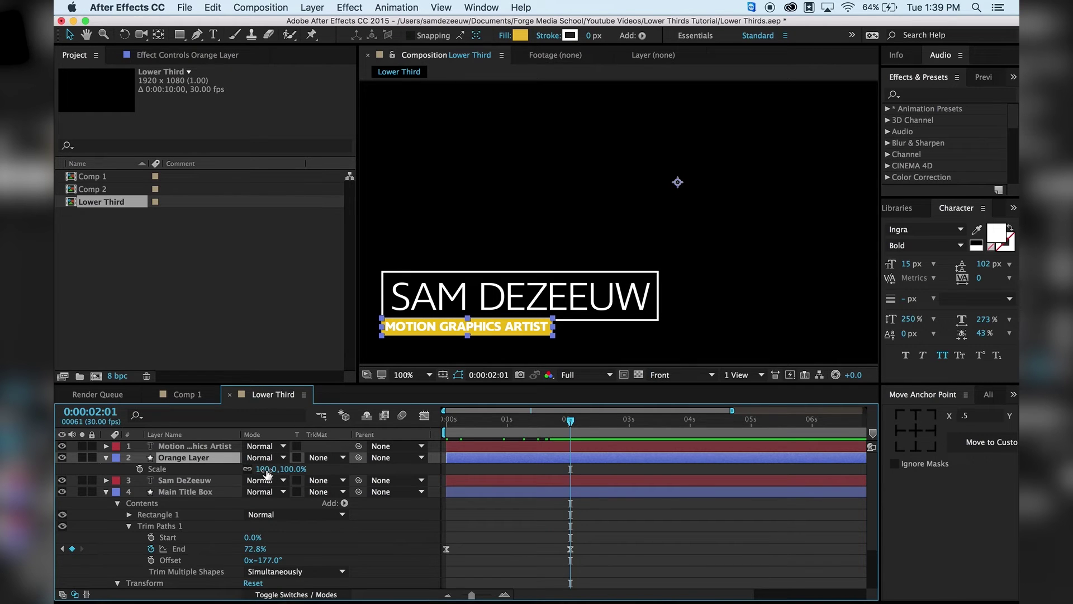
pyautogui.moveTo(266, 472)
pyautogui.mouseDown()
pyautogui.moveTo(250, 469)
pyautogui.moveTo(271, 469)
pyautogui.moveTo(256, 476)
pyautogui.mouseUp()
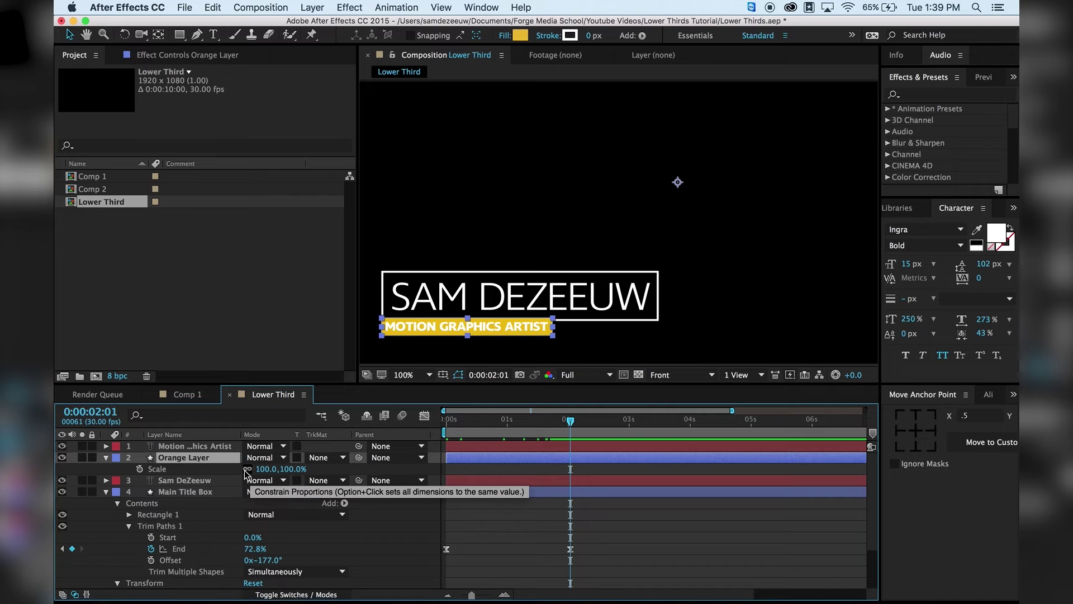
pyautogui.click(247, 468)
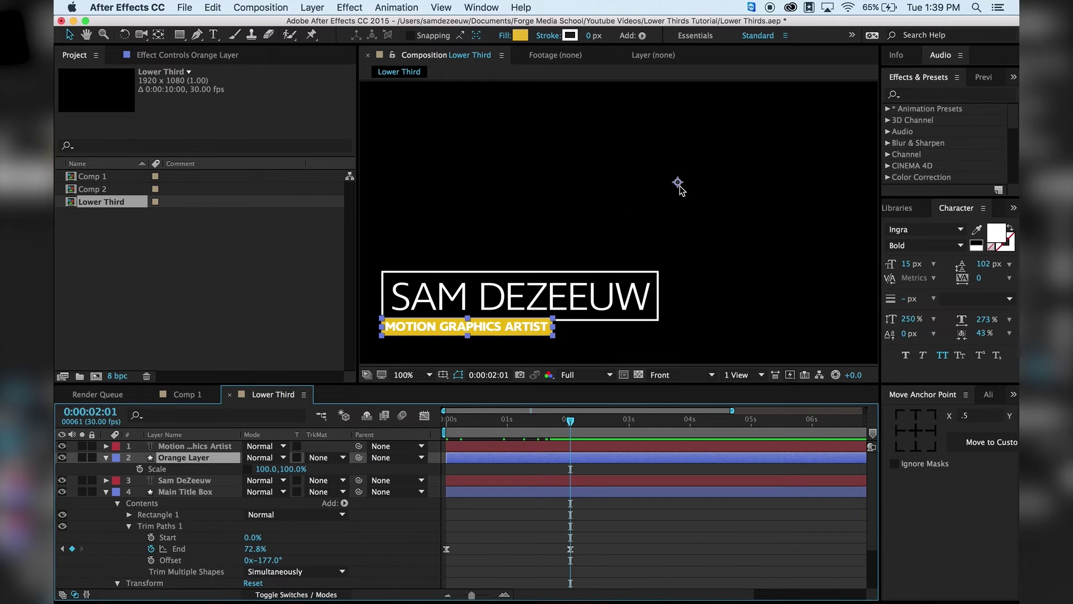
pyautogui.click(934, 433)
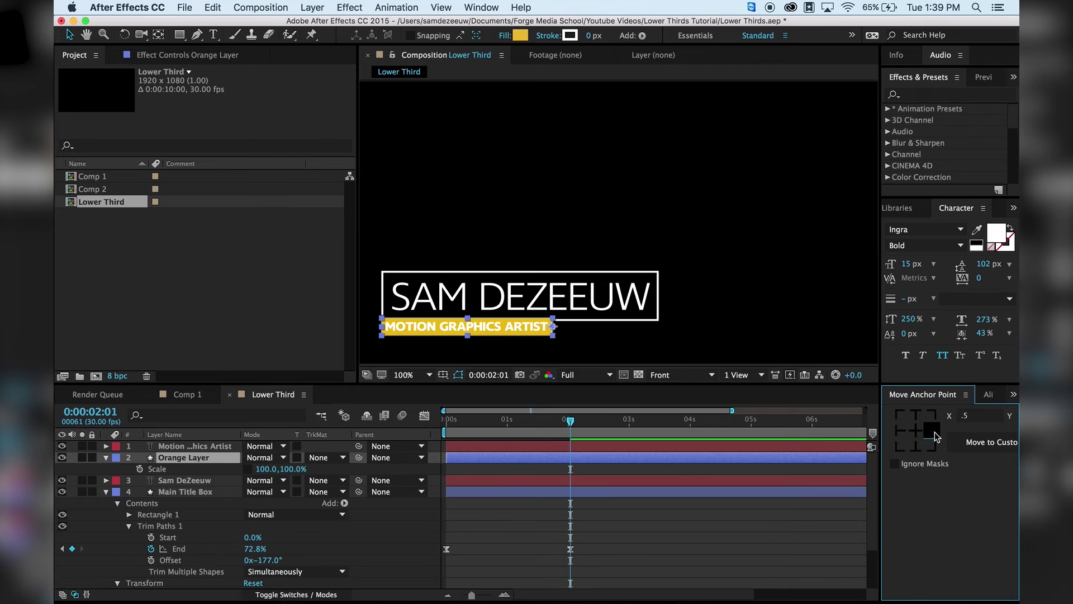
pyautogui.moveTo(261, 470); pyautogui.dragTo(243, 458)
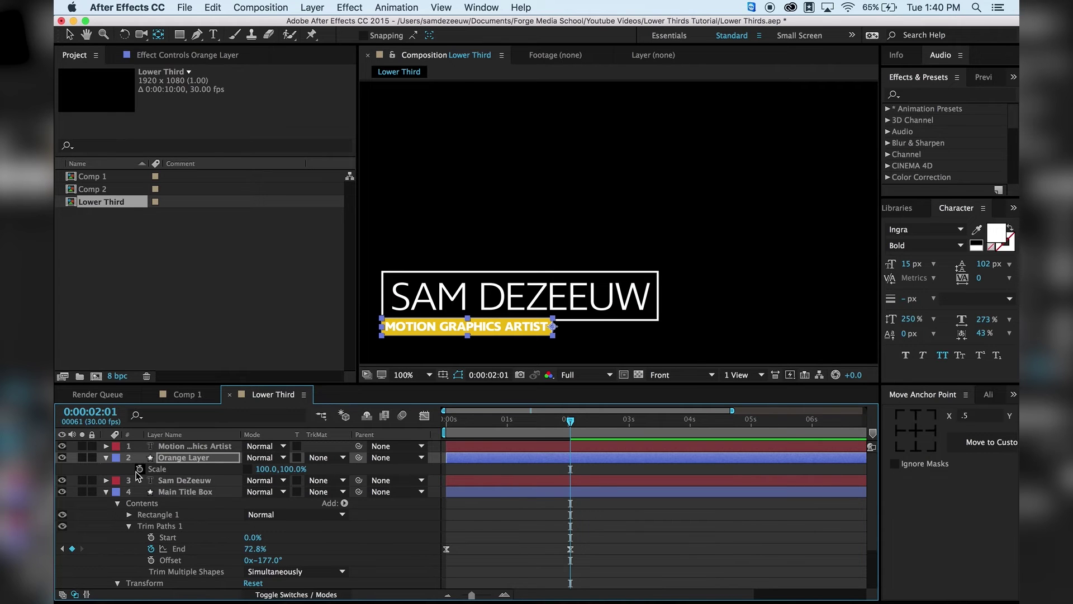
# Step: Animate the Orange Layer's horizontal scale from 0% at the start to 100% at 0:00:02:01, and preview it
pyautogui.click(140, 469)
pyautogui.moveTo(569, 420); pyautogui.dragTo(441, 431)
pyautogui.click(266, 469)
pyautogui.write('0')
pyautogui.press('Return')
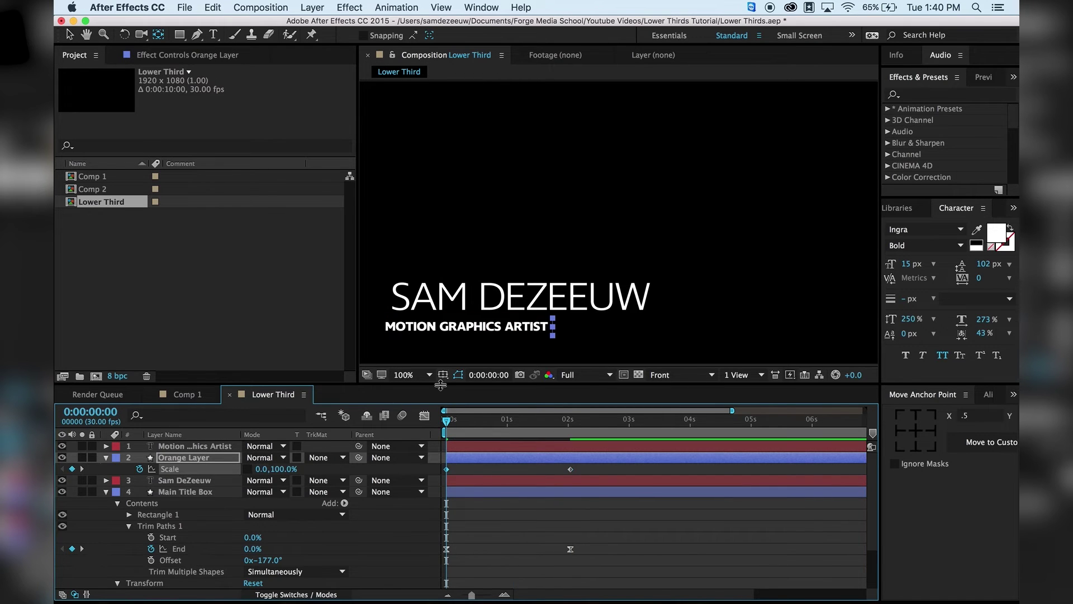
pyautogui.press('space')
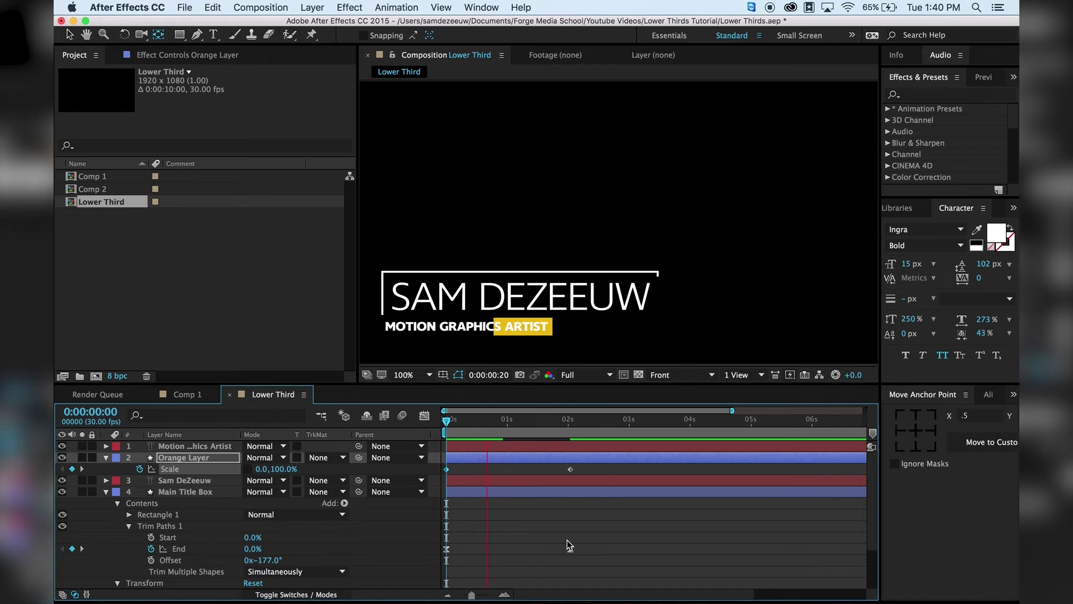
pyautogui.press('space')
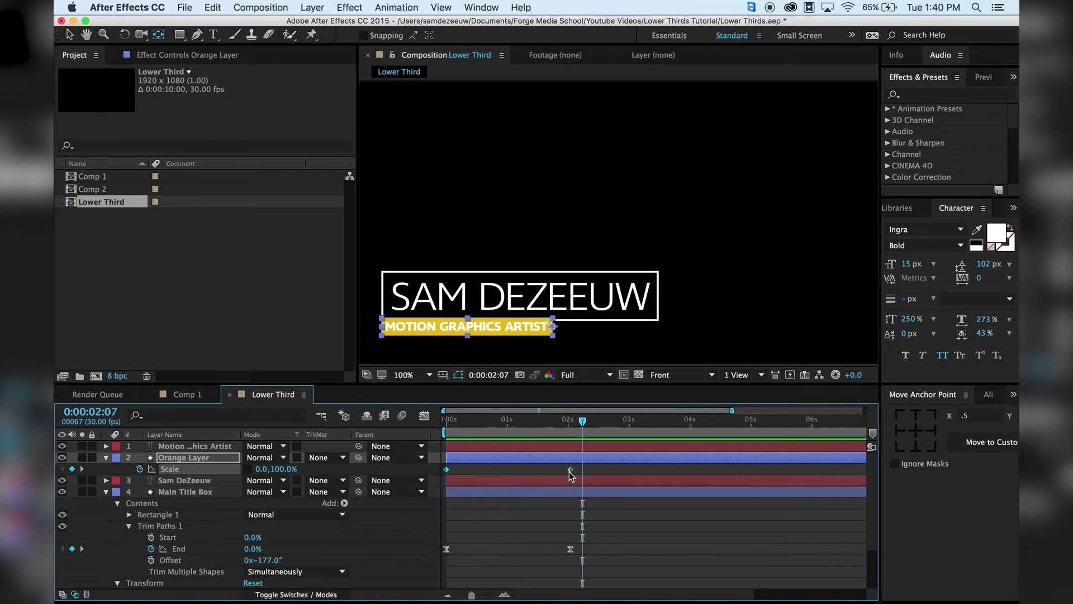
# Step: Move the Orange Layer's ending Scale keyframe to just before one second, apply Easy Ease to both Scale keyframes, and preview
pyautogui.moveTo(519, 471); pyautogui.dragTo(499, 469)
pyautogui.moveTo(511, 467); pyautogui.dragTo(435, 480)
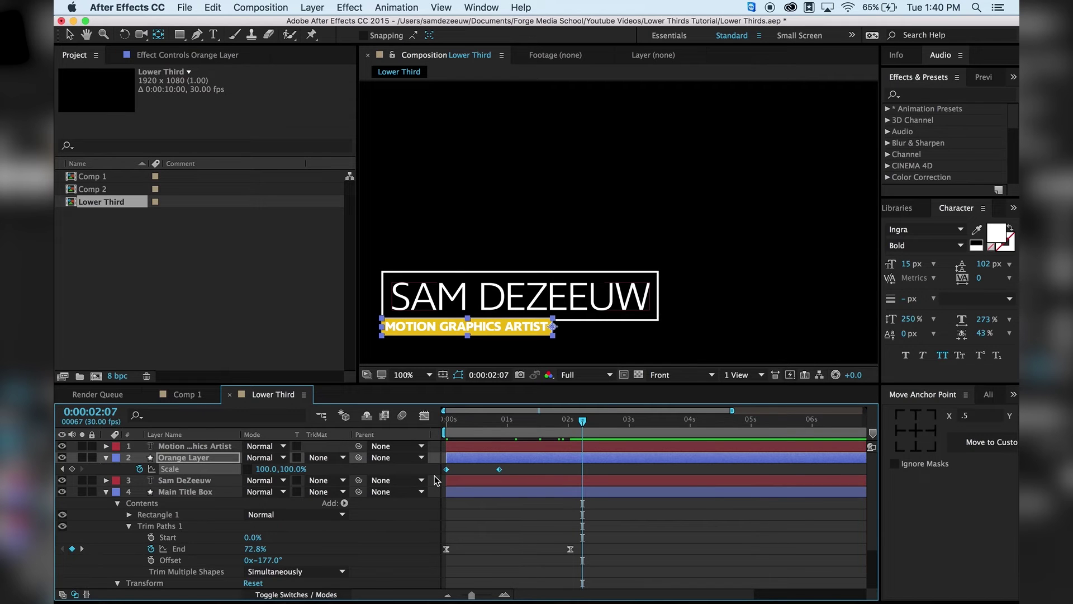
pyautogui.press('Home')
pyautogui.press('space')
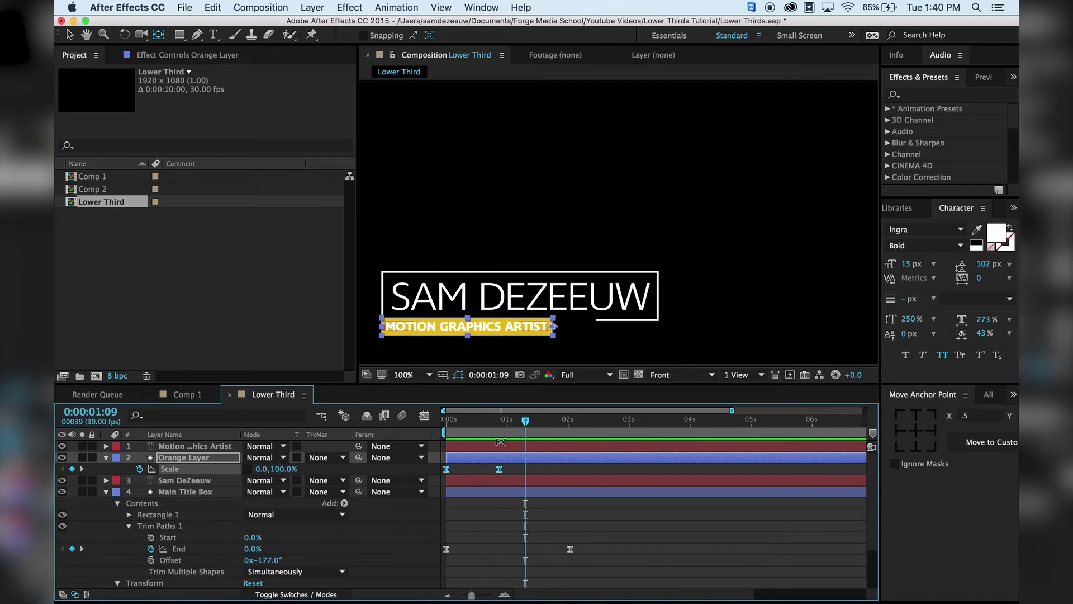
pyautogui.press('space')
# Step: Steepen the middle of the Orange Layer's Scale curve in the graph editor by lengthening both keyframes' easing handles, and preview it
pyautogui.click(424, 415)
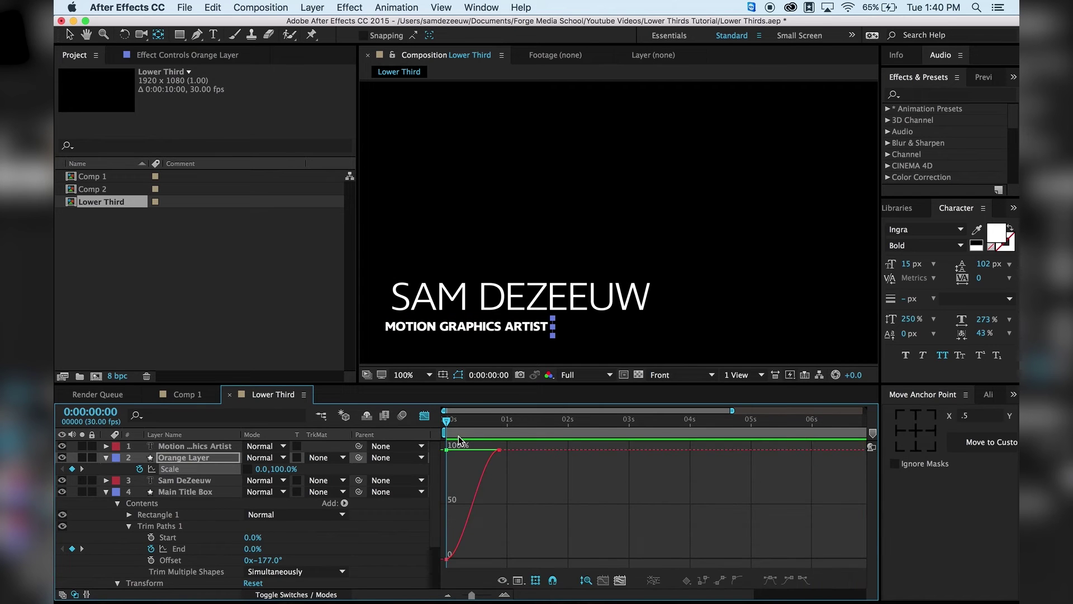
pyautogui.click(485, 452)
pyautogui.moveTo(480, 451); pyautogui.dragTo(461, 461)
pyautogui.moveTo(464, 559); pyautogui.dragTo(488, 558)
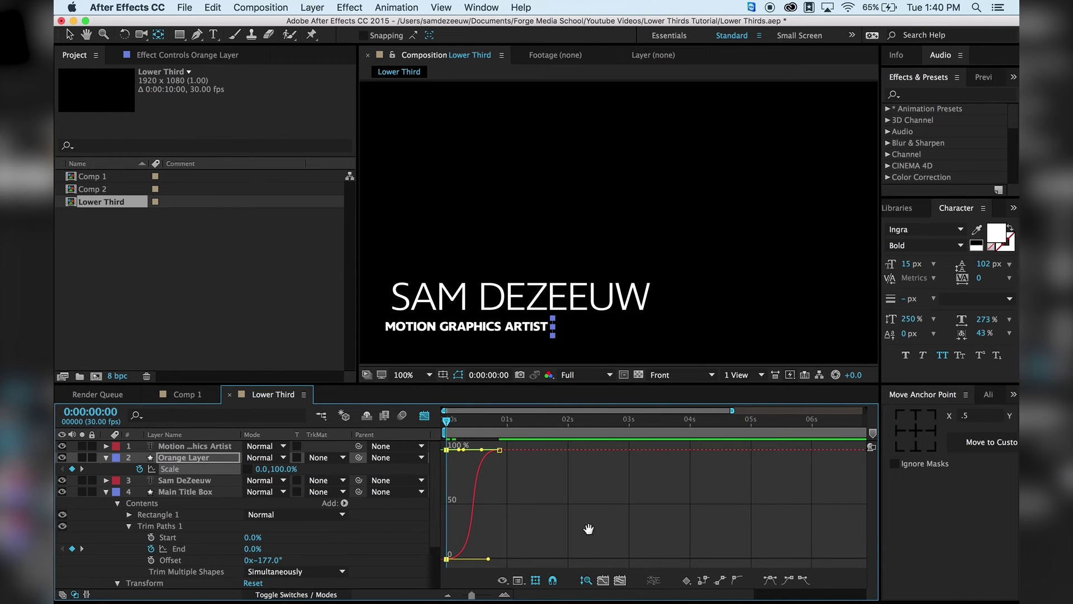
pyautogui.press('space')
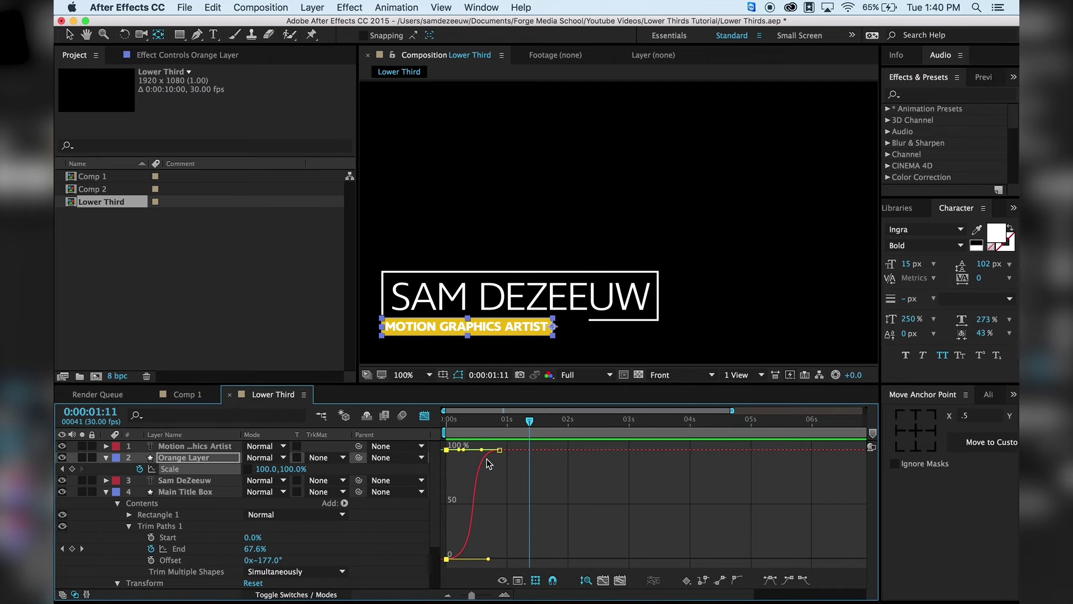
# Step: Shorten the first Scale keyframe's easing handle so the yellow bar starts faster, preview it, and leave the graph editor
pyautogui.click(465, 451)
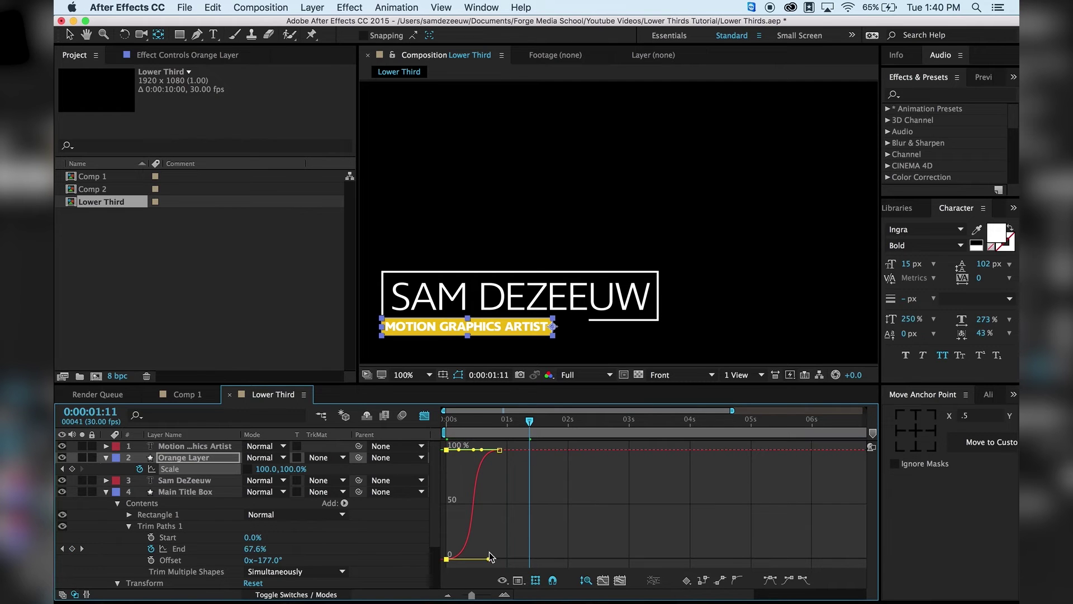
pyautogui.moveTo(484, 561); pyautogui.dragTo(474, 559)
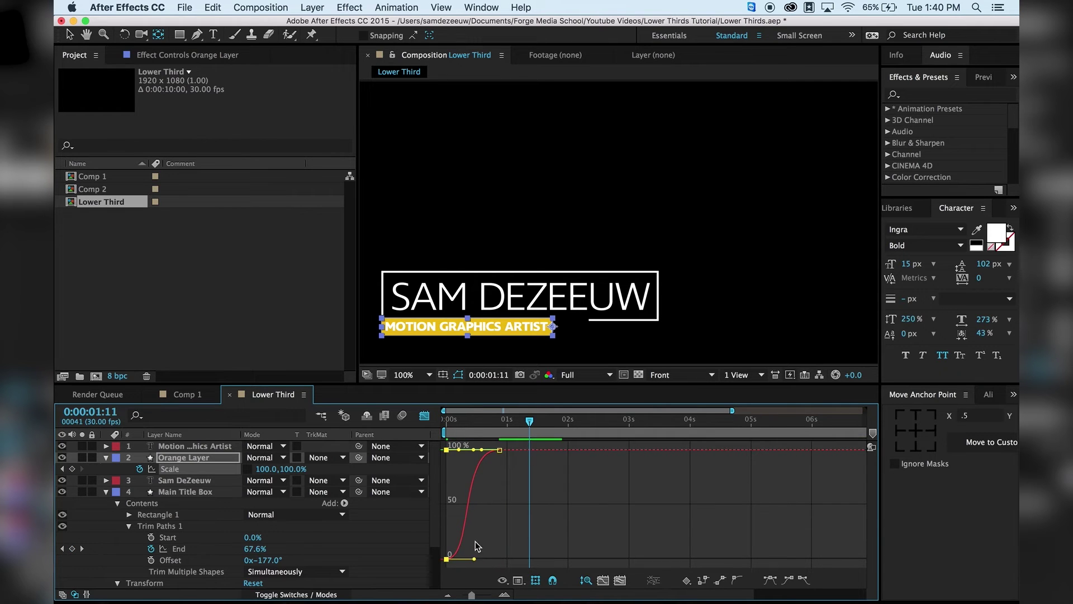
pyautogui.click(484, 451)
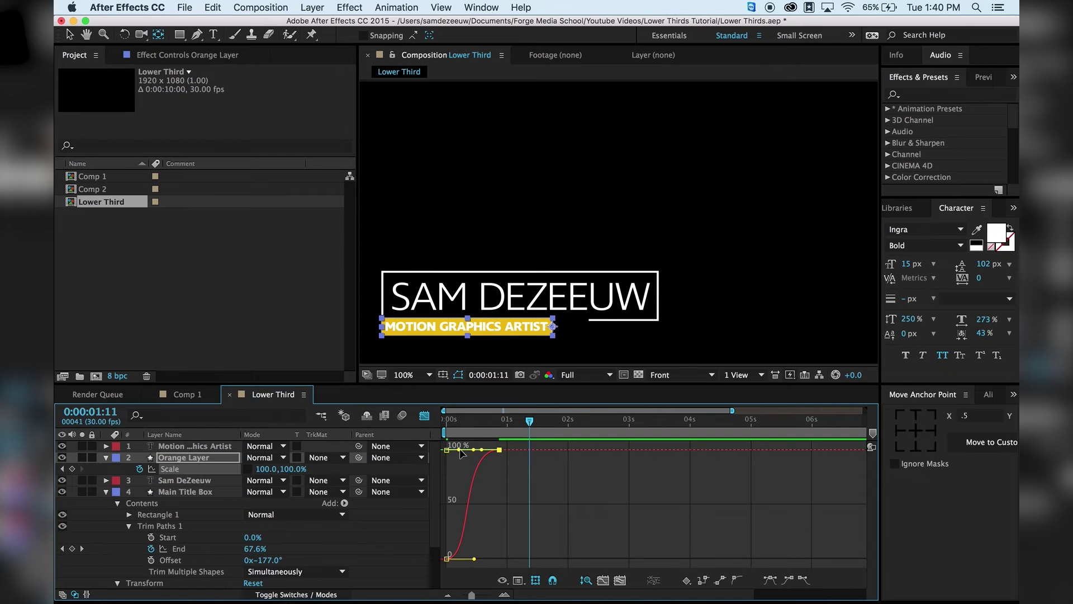
pyautogui.press('space')
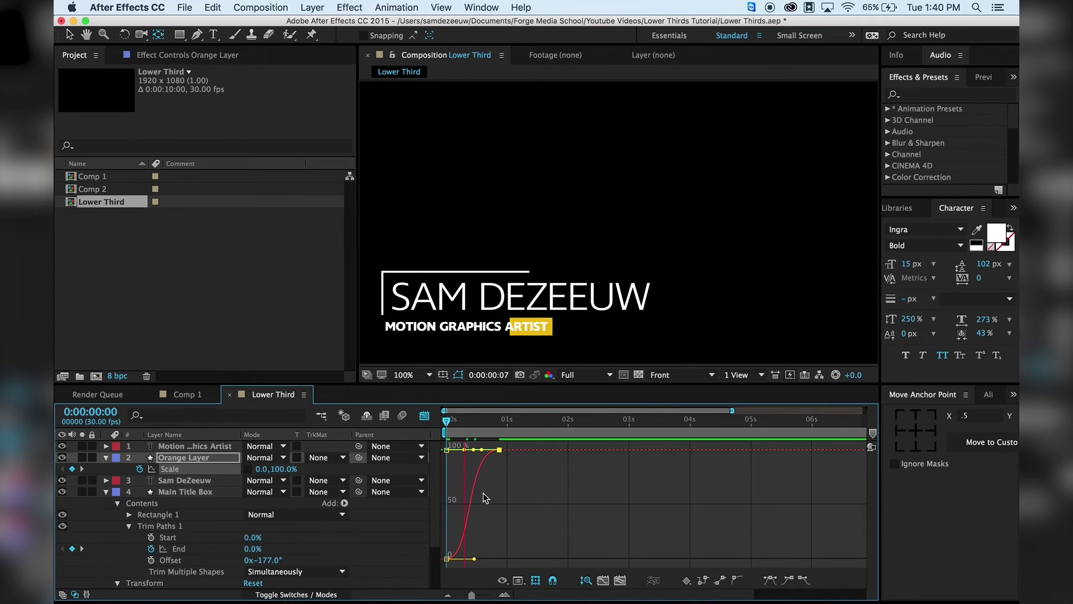
pyautogui.click(424, 415)
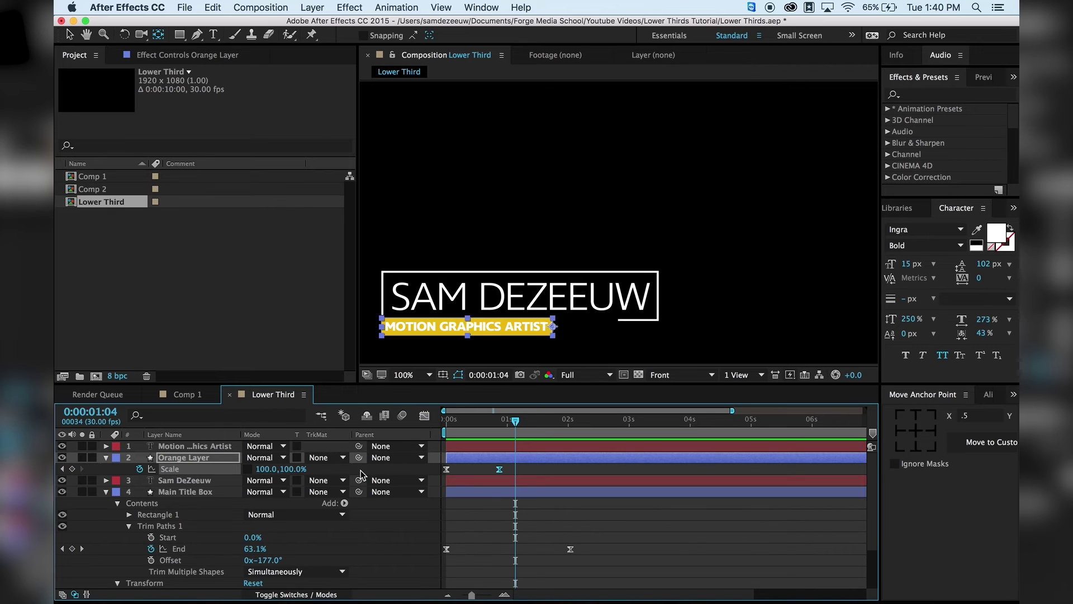
# Step: Show the layer switches, collapse the layers' properties, and return the playhead to 0:00:00:00
pyautogui.click(302, 594)
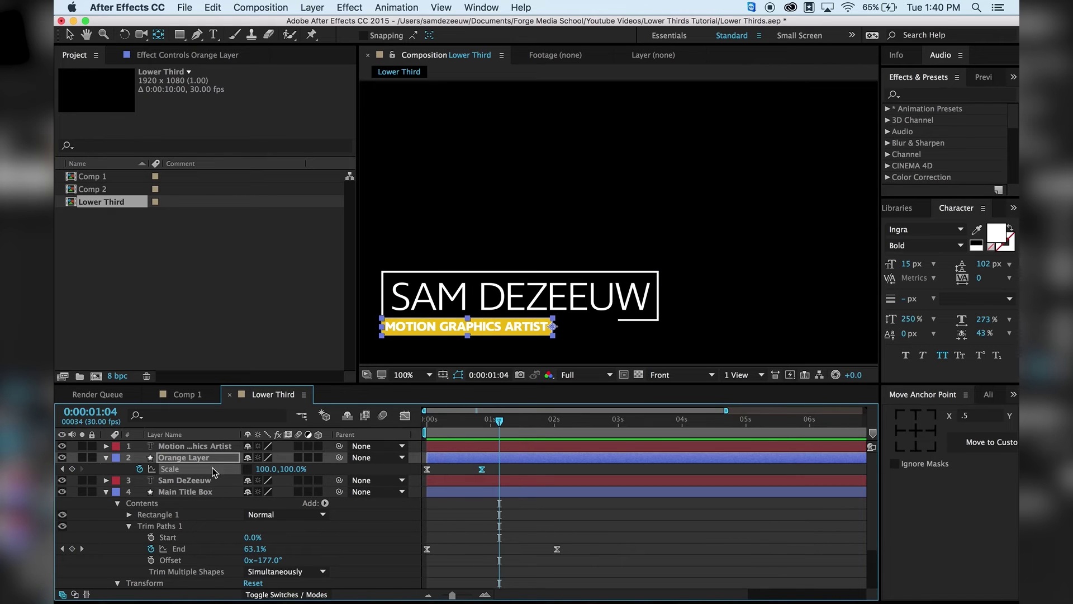
pyautogui.click(106, 457)
pyautogui.click(105, 481)
pyautogui.moveTo(90, 411); pyautogui.dragTo(55, 413)
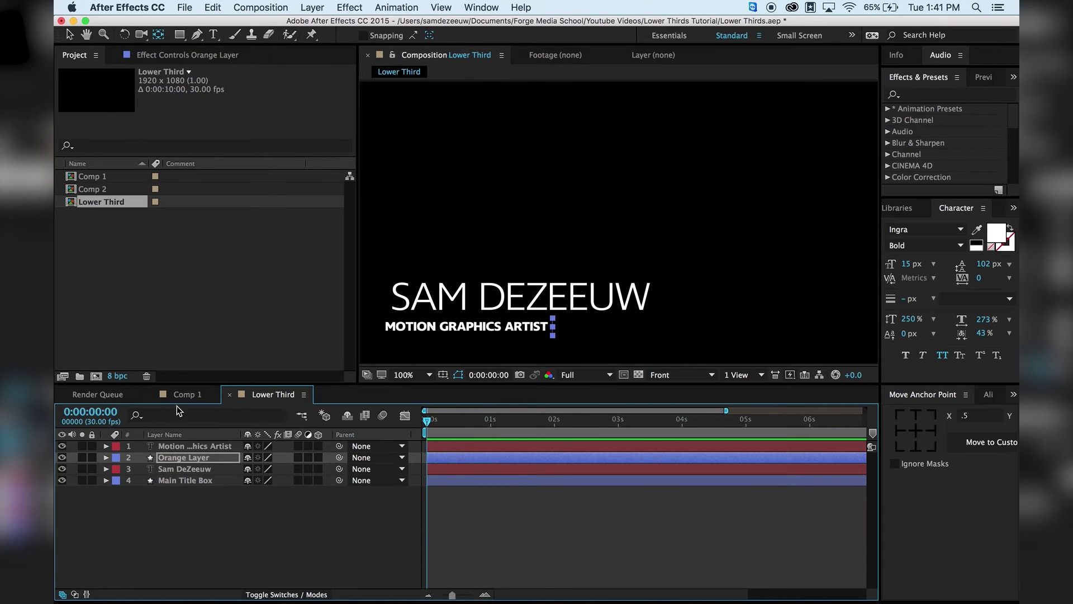
# Step: Examine how the white and orange bars are staggered around frame 35 in Comp 1, and return to the Lower Third composition
pyautogui.click(187, 394)
pyautogui.moveTo(483, 418)
pyautogui.mouseDown()
pyautogui.moveTo(447, 420)
pyautogui.moveTo(489, 429)
pyautogui.mouseUp()
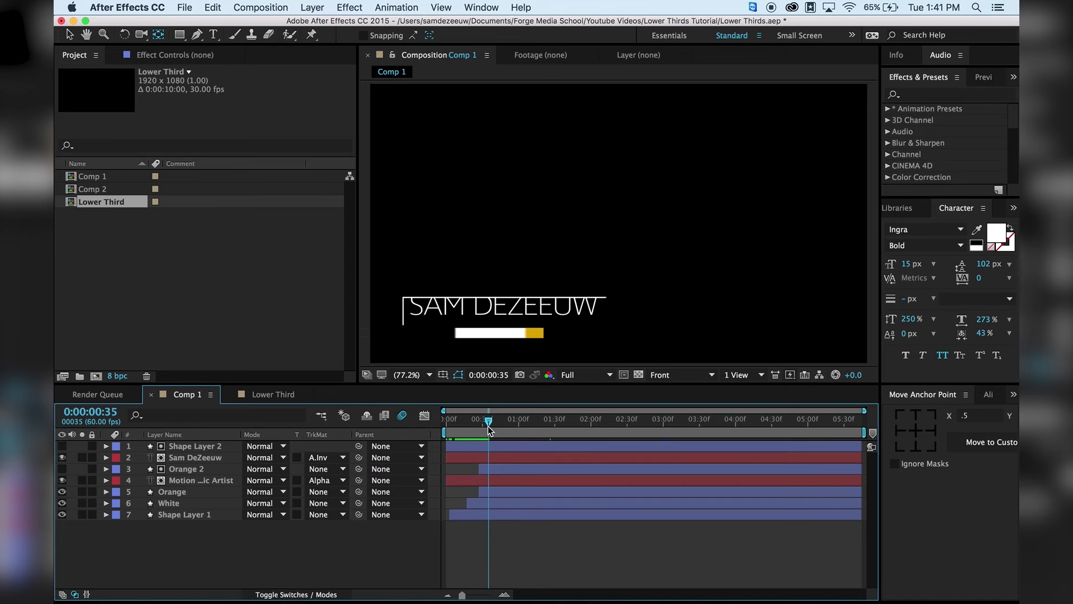
pyautogui.click(284, 394)
# Step: Delay the Orange Layer to begin about 9 frames in, duplicate it, and place the duplicate directly beneath the original
pyautogui.moveTo(426, 406); pyautogui.dragTo(454, 424)
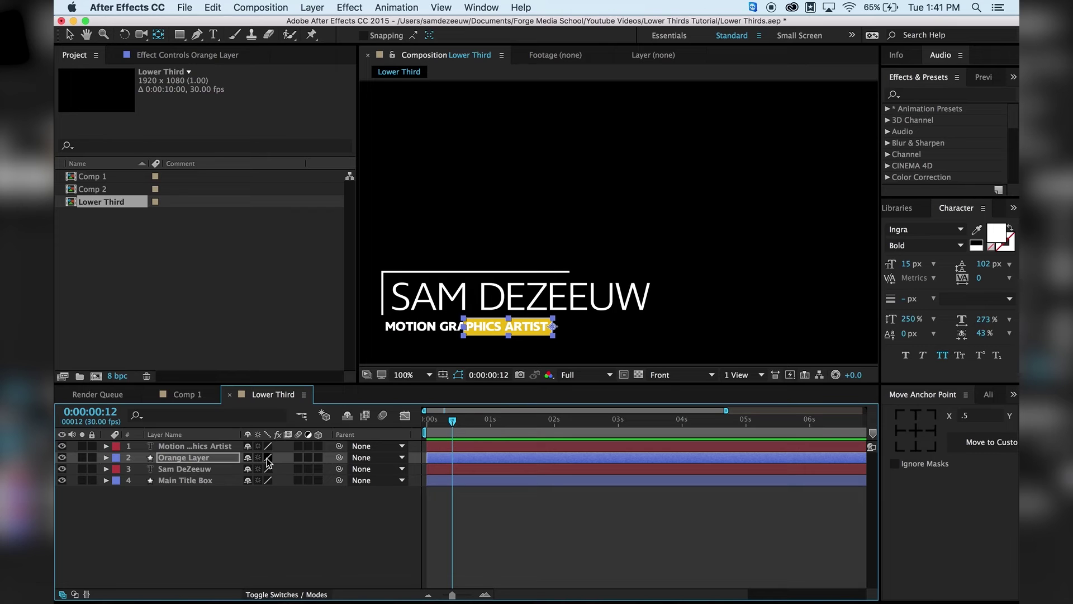
pyautogui.click(459, 457)
pyautogui.moveTo(458, 457); pyautogui.dragTo(478, 459)
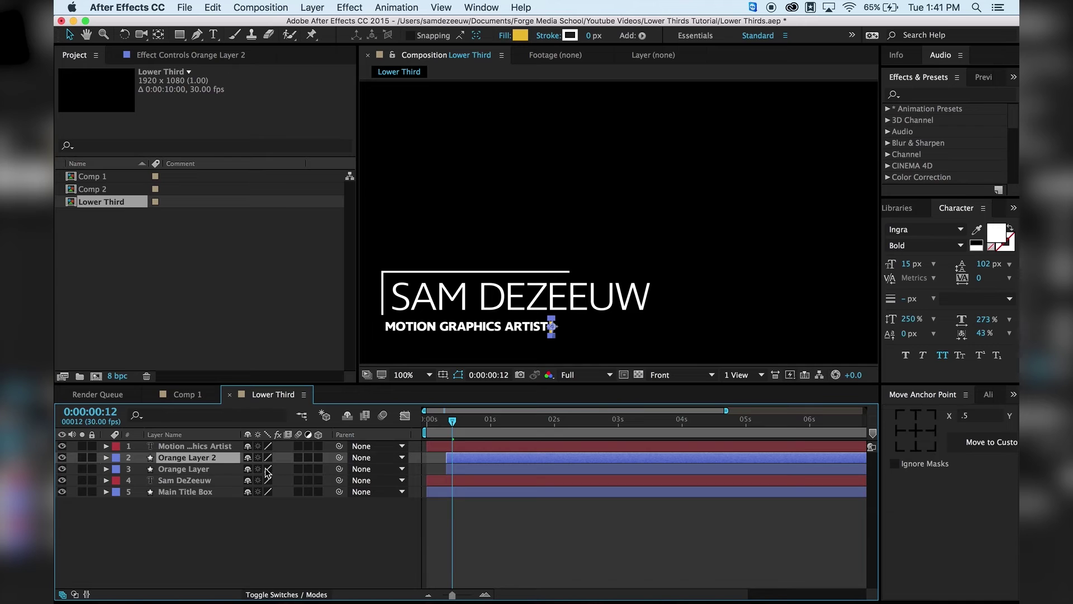
pyautogui.moveTo(219, 461); pyautogui.dragTo(220, 472)
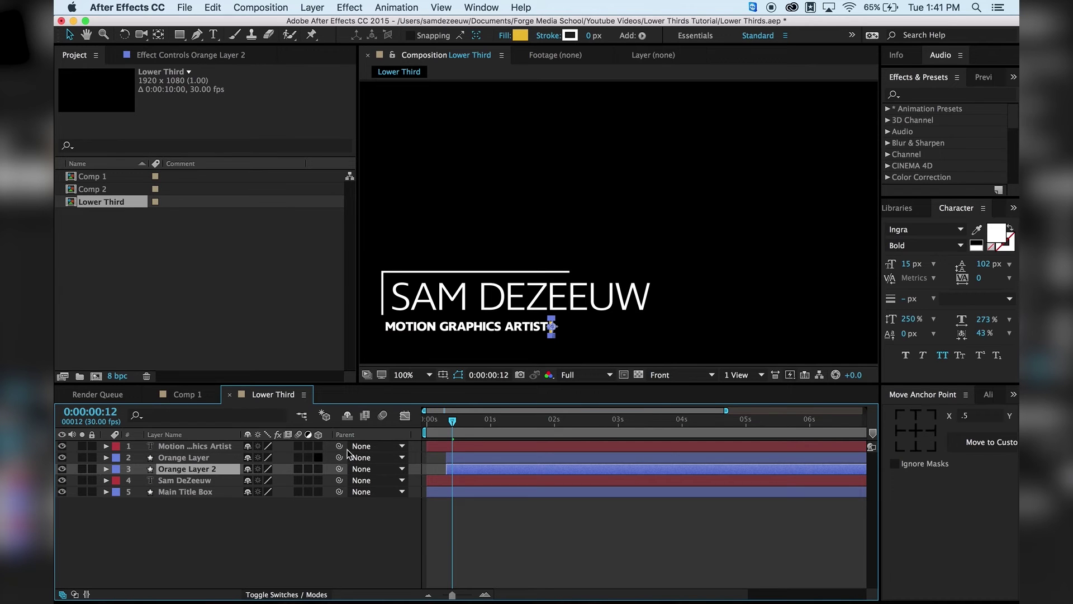
# Step: Set Orange Layer 2's fill to white (FFFFFF) and shift the layer to begin about 4 frames before the Orange Layer
pyautogui.click(520, 35)
pyautogui.moveTo(168, 176); pyautogui.dragTo(67, 104)
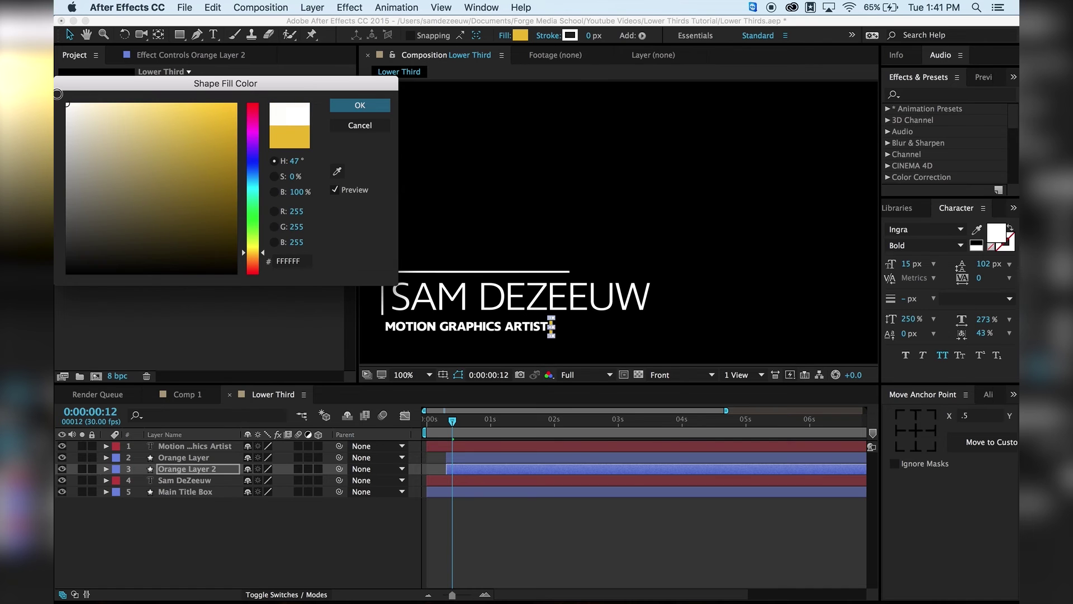
pyautogui.click(360, 104)
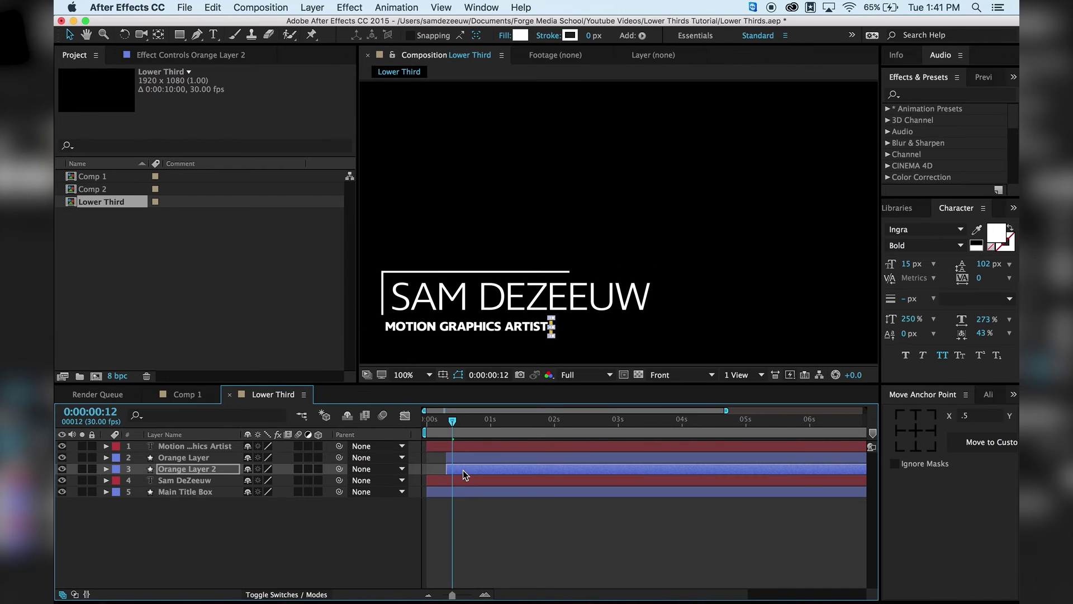
pyautogui.moveTo(471, 471); pyautogui.dragTo(469, 468)
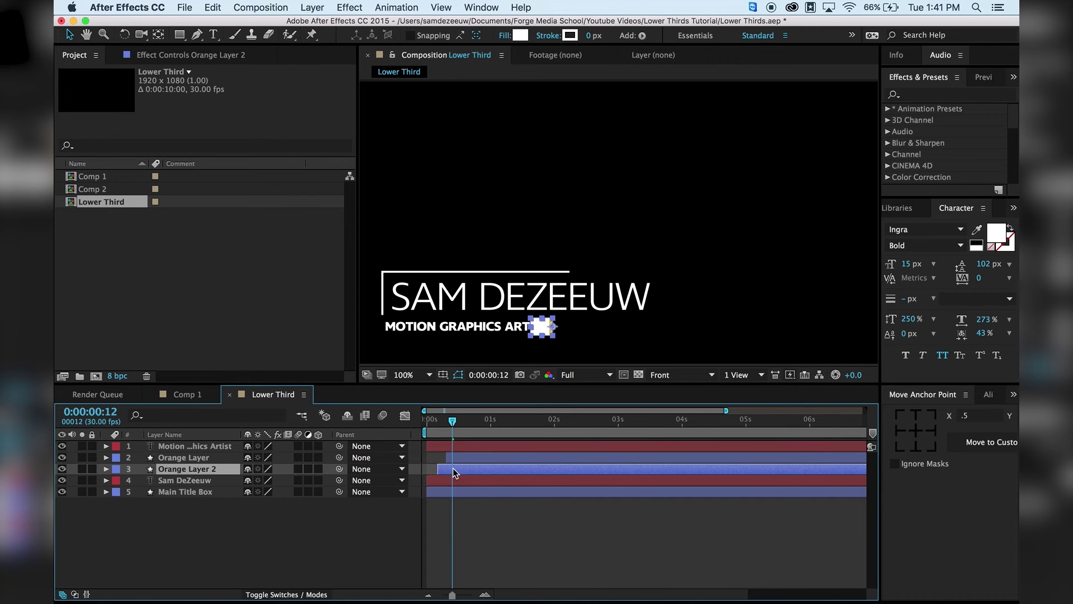
# Step: Rename Orange Layer 2 as White Layer and preview the staggered bars from the start of the composition
pyautogui.press('Return')
pyautogui.write('White Layer')
pyautogui.press('Return')
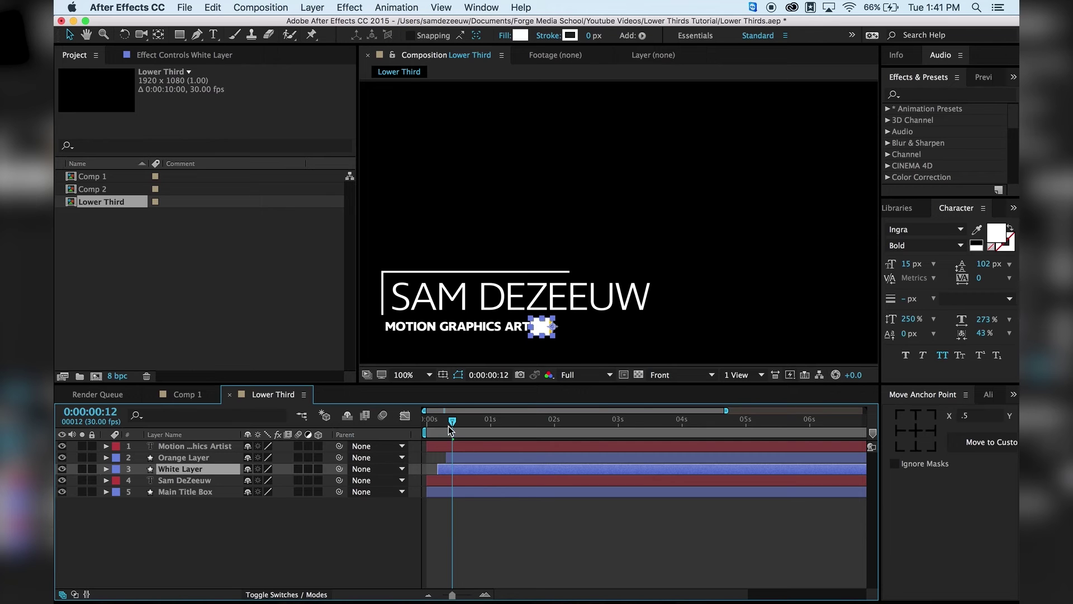
pyautogui.moveTo(450, 429); pyautogui.dragTo(368, 437)
pyautogui.click(508, 538)
pyautogui.press('space')
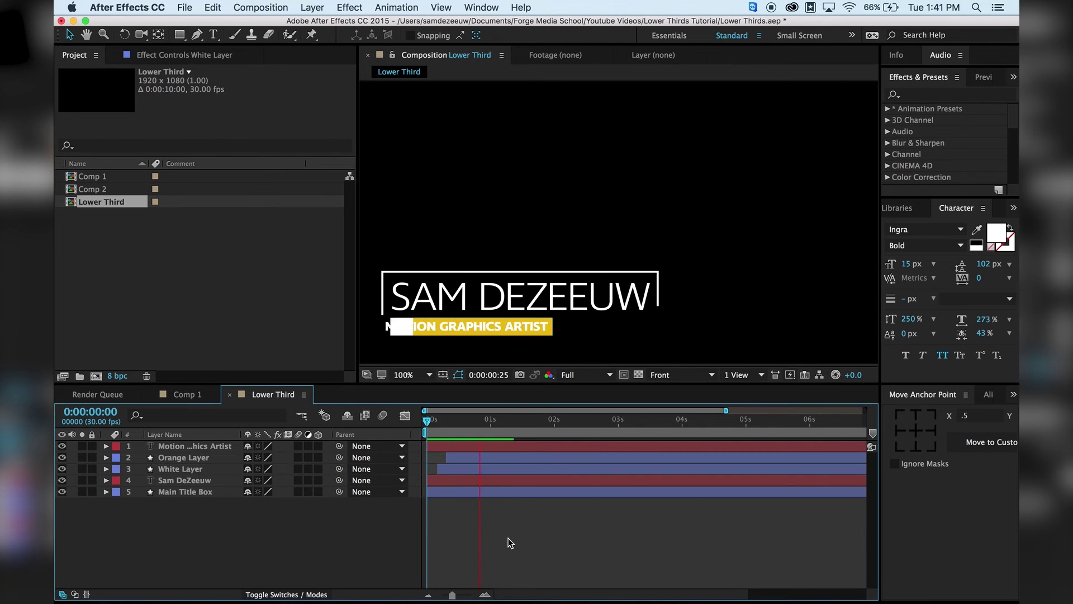
pyautogui.press('space')
pyautogui.press('space')
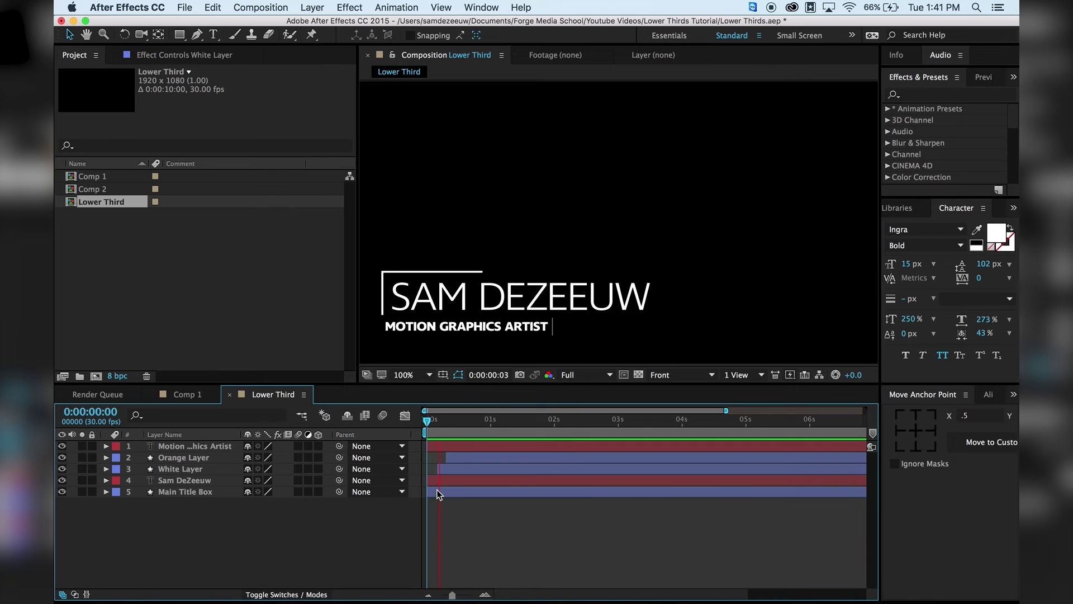
# Step: At 0:00:00:16, duplicate the Orange Layer and place the duplicate directly above the Motion Graphics Artist text layer
pyautogui.moveTo(455, 424)
pyautogui.mouseDown()
pyautogui.moveTo(422, 420)
pyautogui.moveTo(497, 420)
pyautogui.moveTo(451, 417)
pyautogui.moveTo(480, 421)
pyautogui.moveTo(460, 418)
pyautogui.mouseUp()
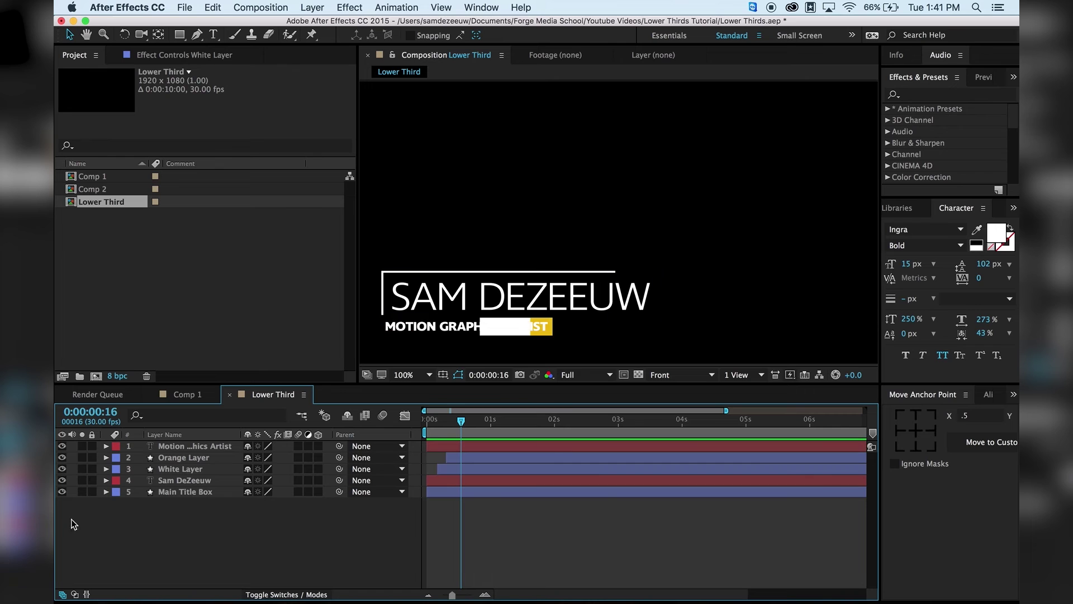
pyautogui.click(182, 460)
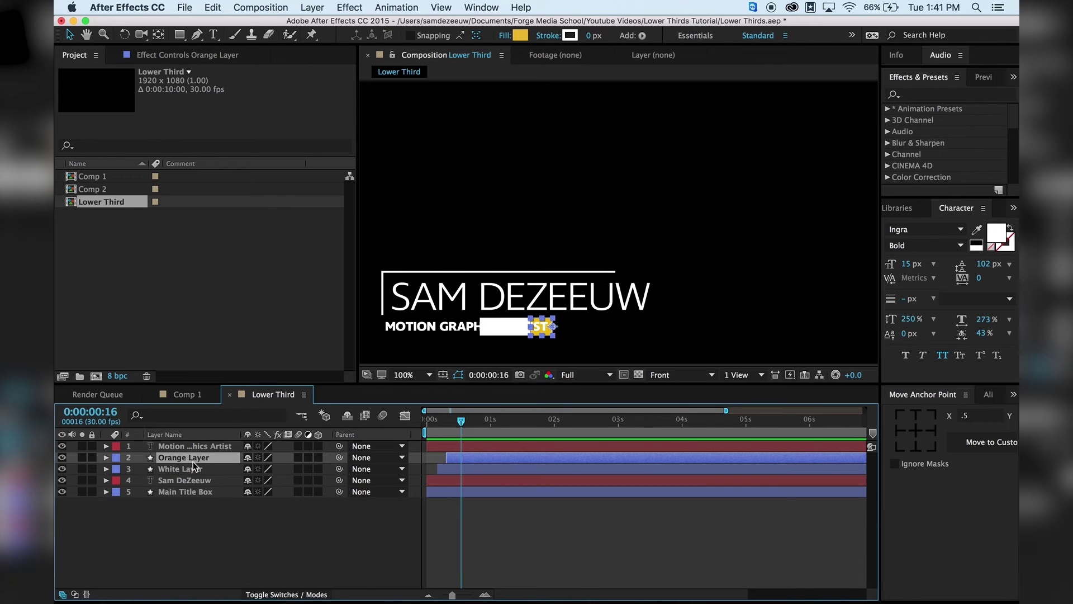
pyautogui.press('super+d')
pyautogui.moveTo(196, 446); pyautogui.dragTo(196, 444)
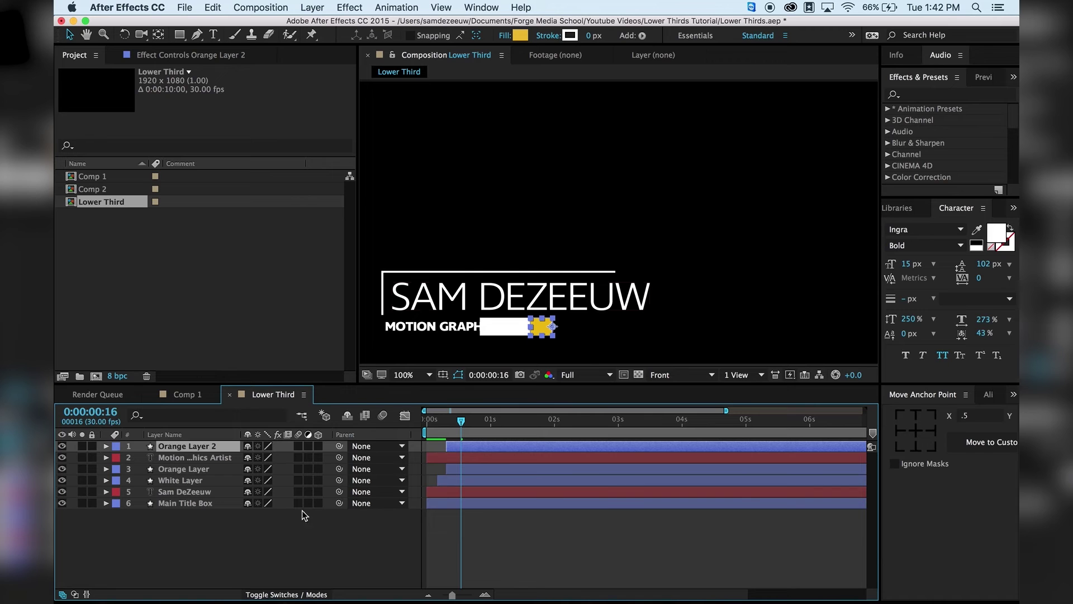
# Step: Set the Motion Graphics Artist layer's track matte to Alpha Matte "Orange Layer 2" and preview the job title reveal
pyautogui.click(265, 596)
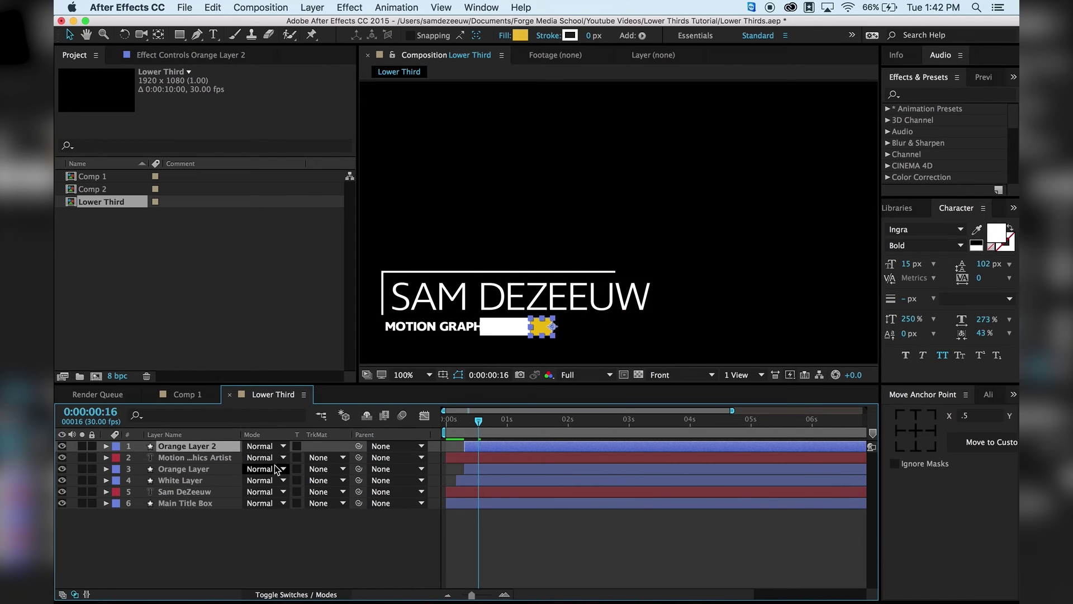
pyautogui.click(190, 457)
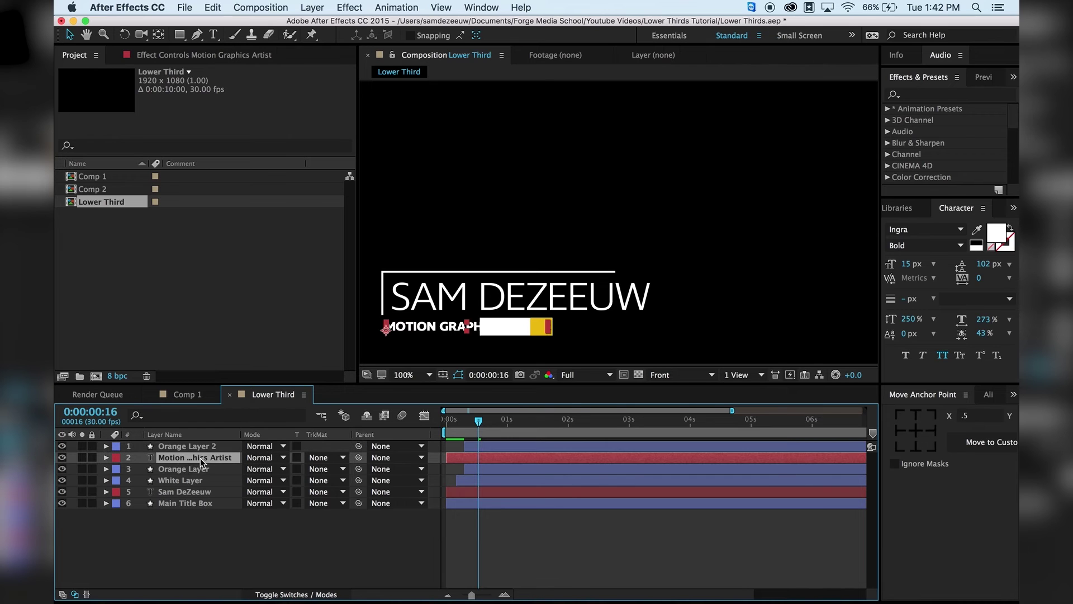
pyautogui.click(324, 459)
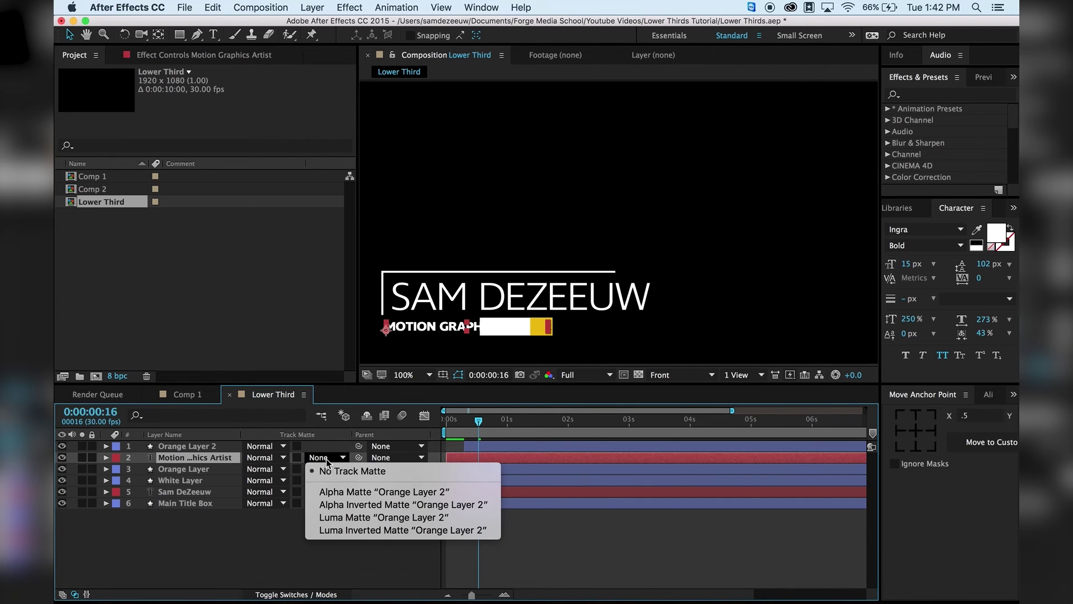
pyautogui.click(377, 494)
pyautogui.moveTo(478, 423); pyautogui.dragTo(442, 409)
pyautogui.press('space')
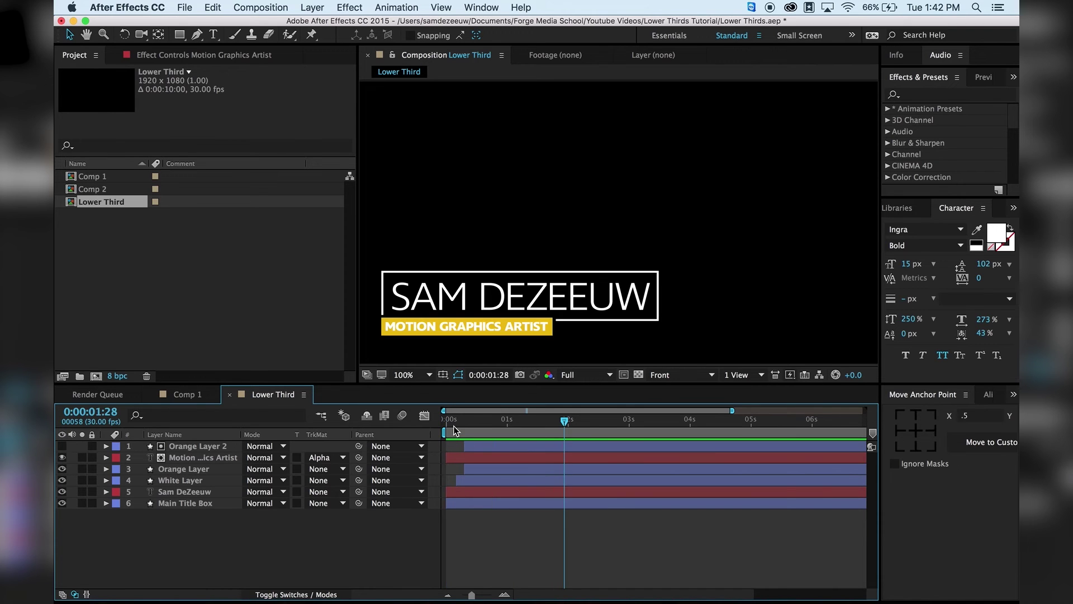
pyautogui.press('space')
pyautogui.press('space')
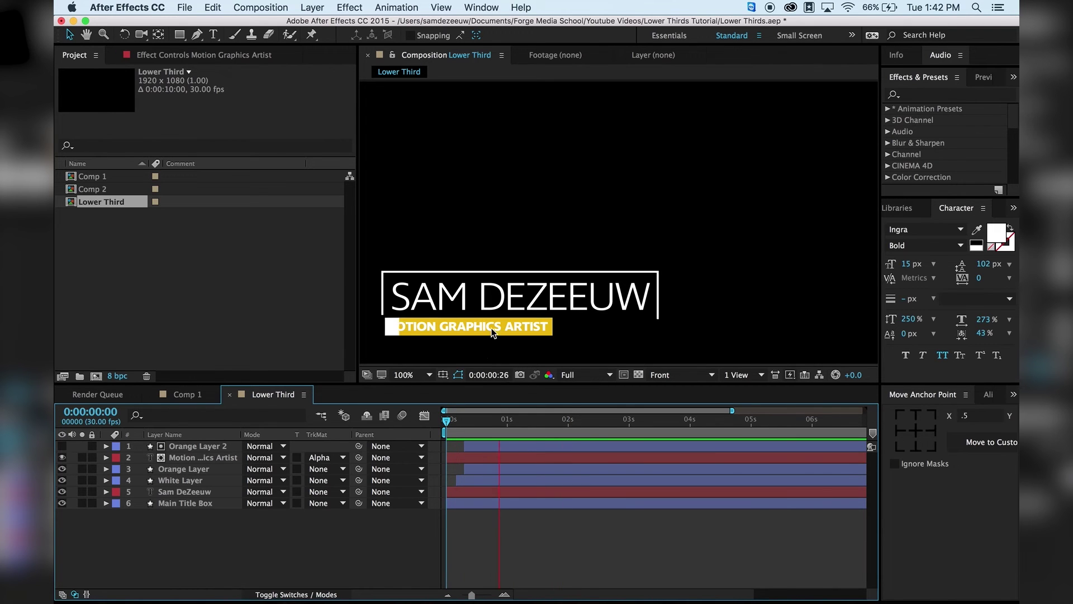
pyautogui.press('space')
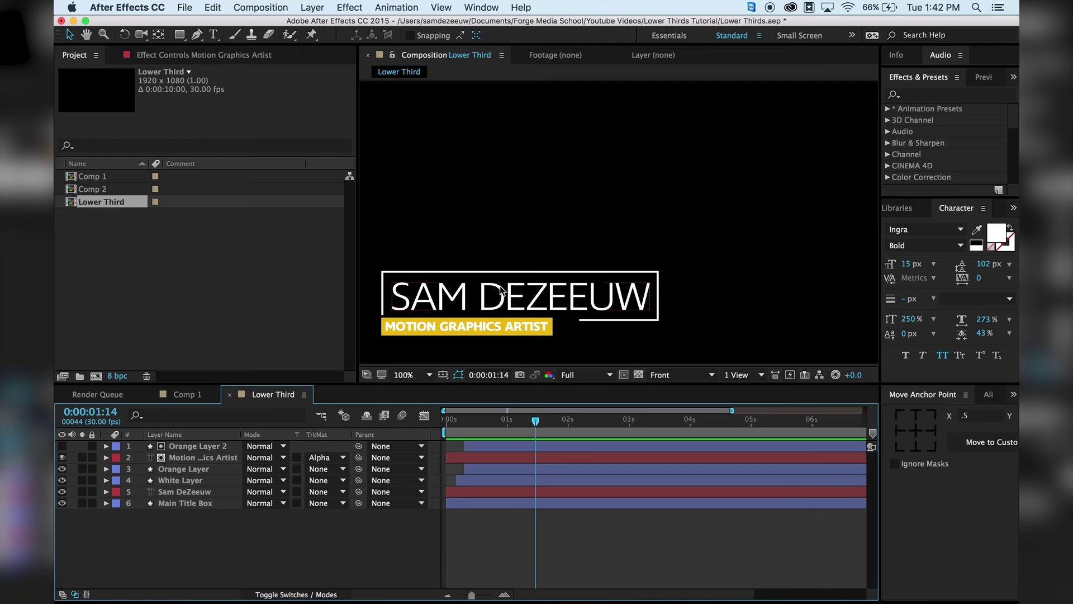
# Step: Reveal the name text layer's Position and separate it into X and Y dimensions
pyautogui.click(200, 492)
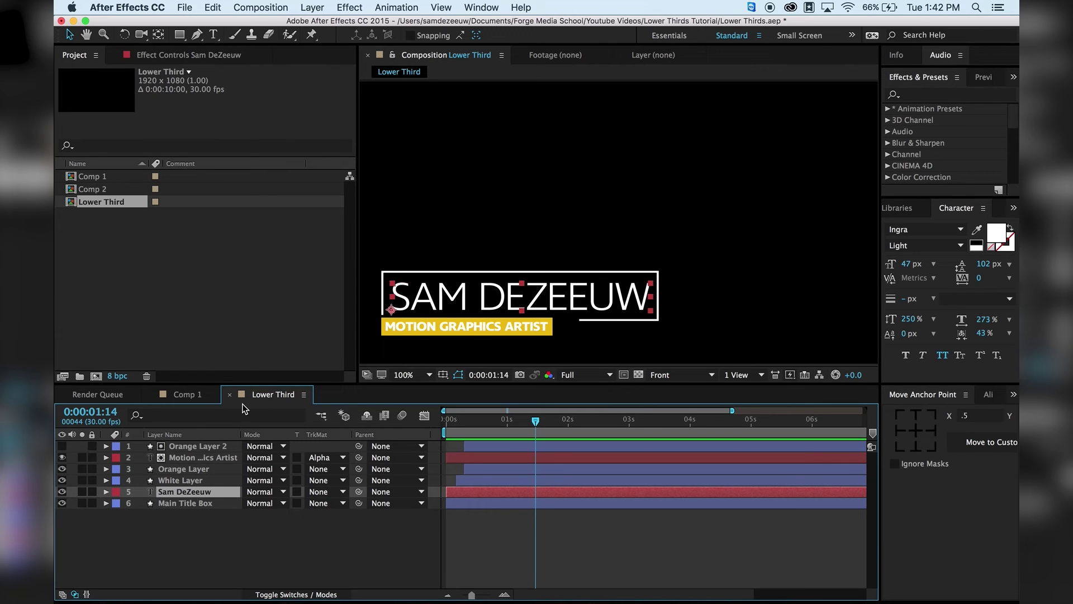
pyautogui.press('p')
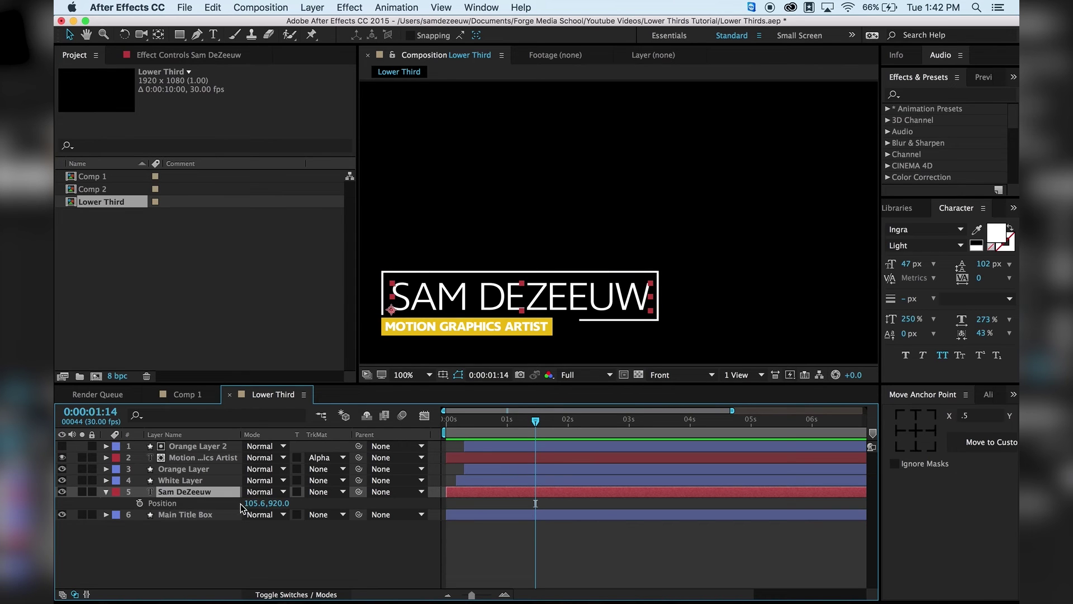
pyautogui.rightClick(168, 504)
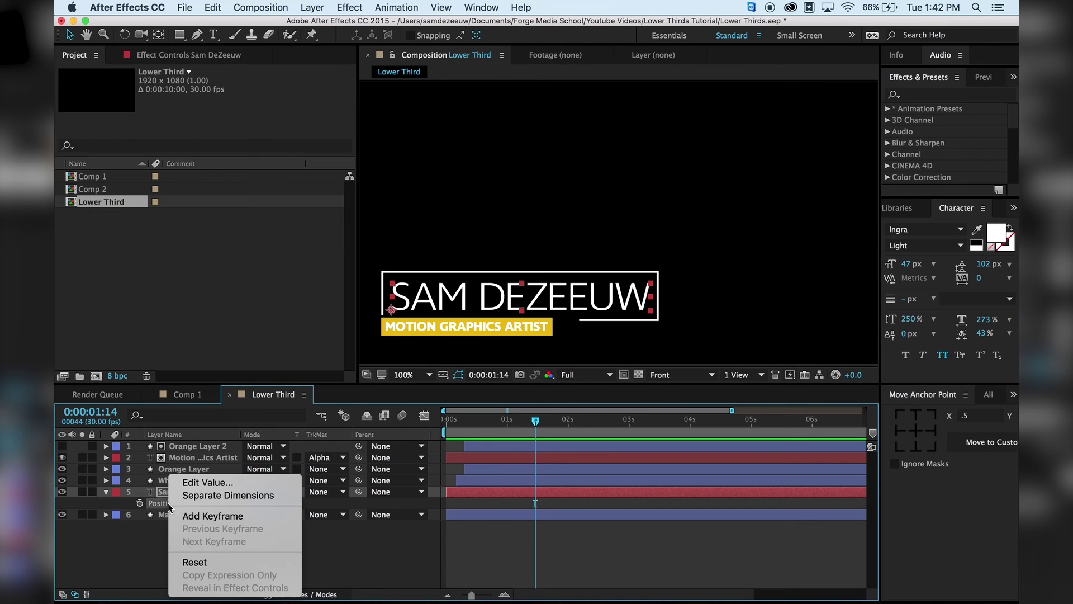
pyautogui.click(192, 498)
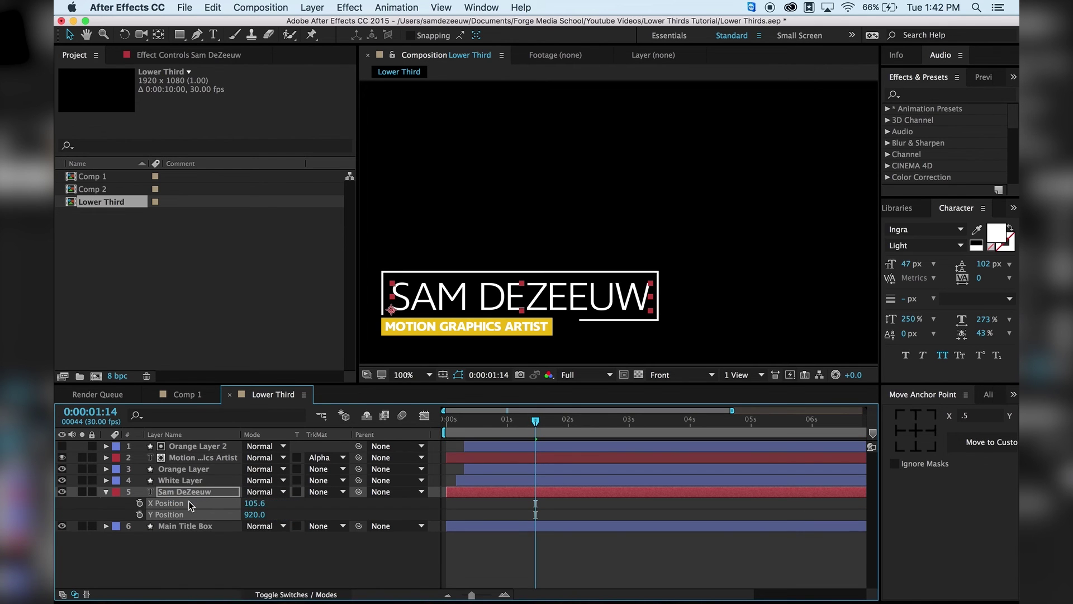
pyautogui.click(304, 503)
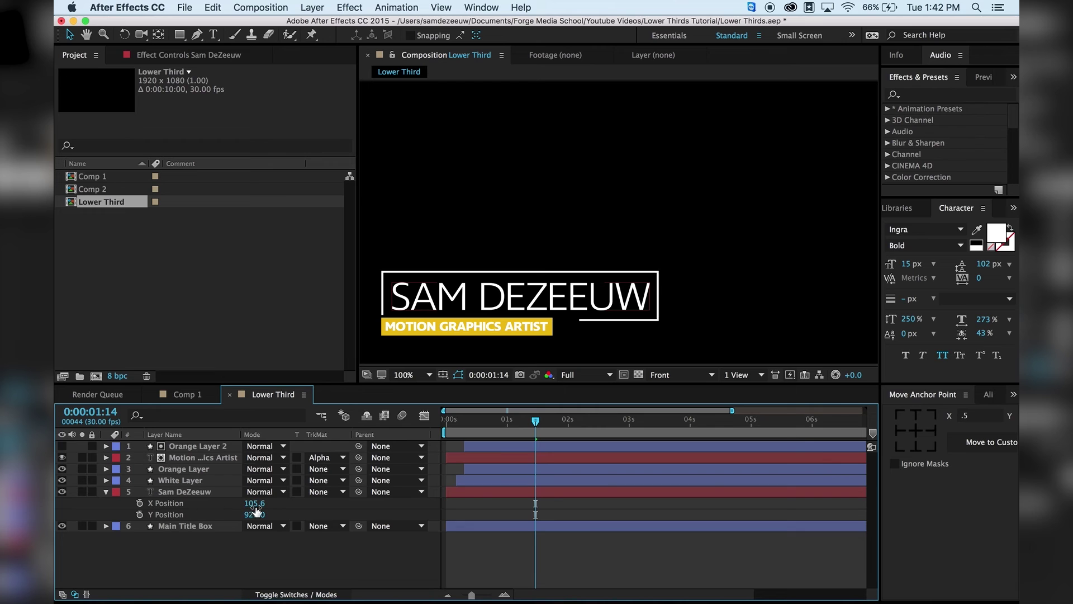
# Step: Try raising the name text to a Y Position of 792, and undo the change
pyautogui.moveTo(251, 517); pyautogui.dragTo(161, 514)
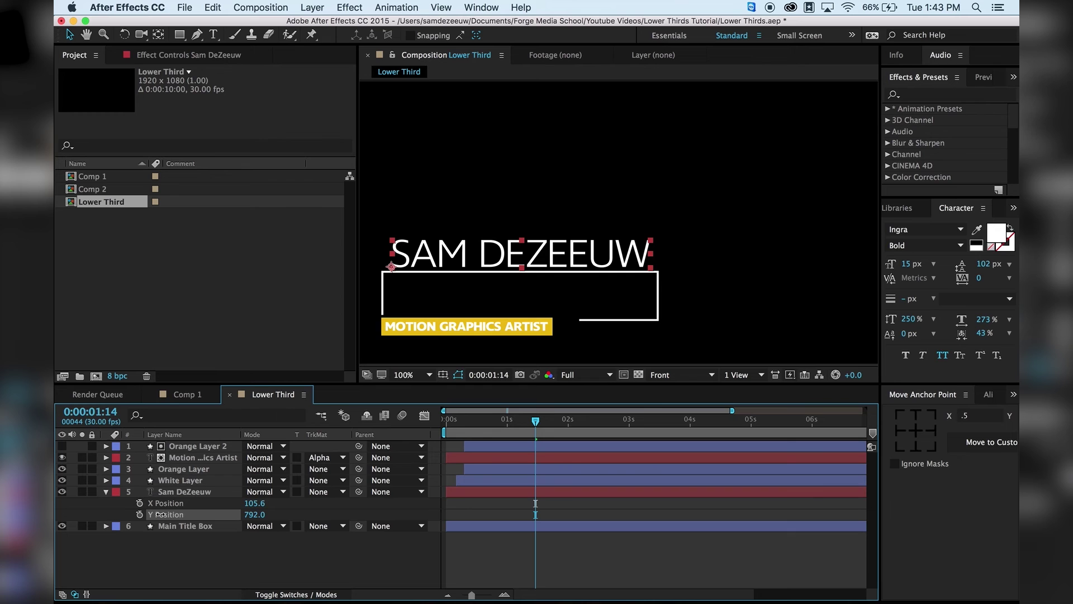
pyautogui.click(185, 491)
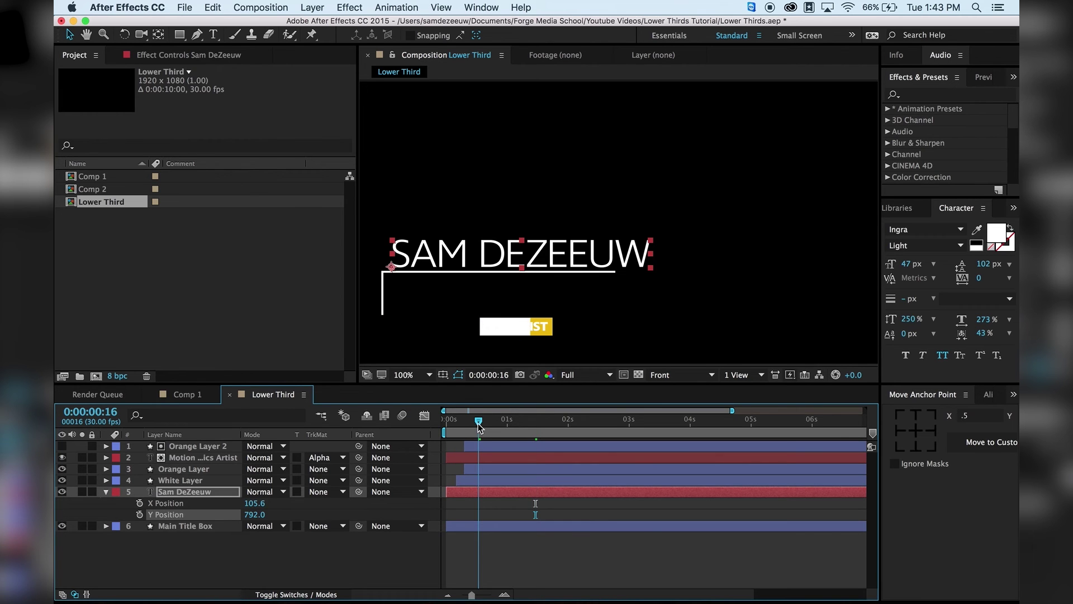
pyautogui.press('super+z')
# Step: Add a Y Position keyframe to the name text at 0:00:01:07, and set its Y Position to 784 at 0:00:00:00
pyautogui.moveTo(531, 421)
pyautogui.mouseDown()
pyautogui.moveTo(486, 422)
pyautogui.moveTo(531, 424)
pyautogui.moveTo(519, 424)
pyautogui.mouseUp()
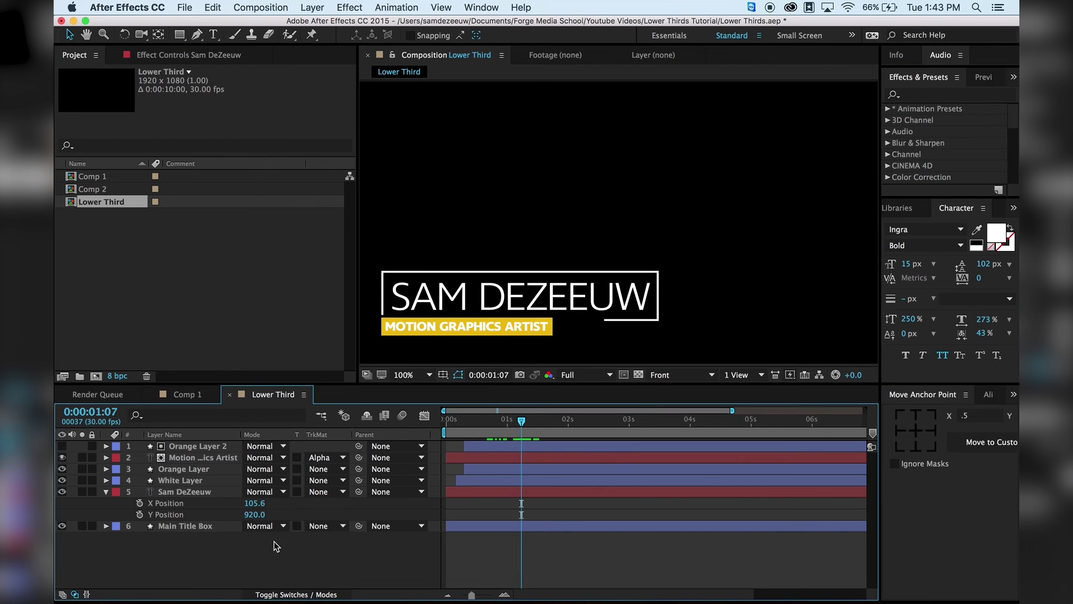
pyautogui.click(140, 514)
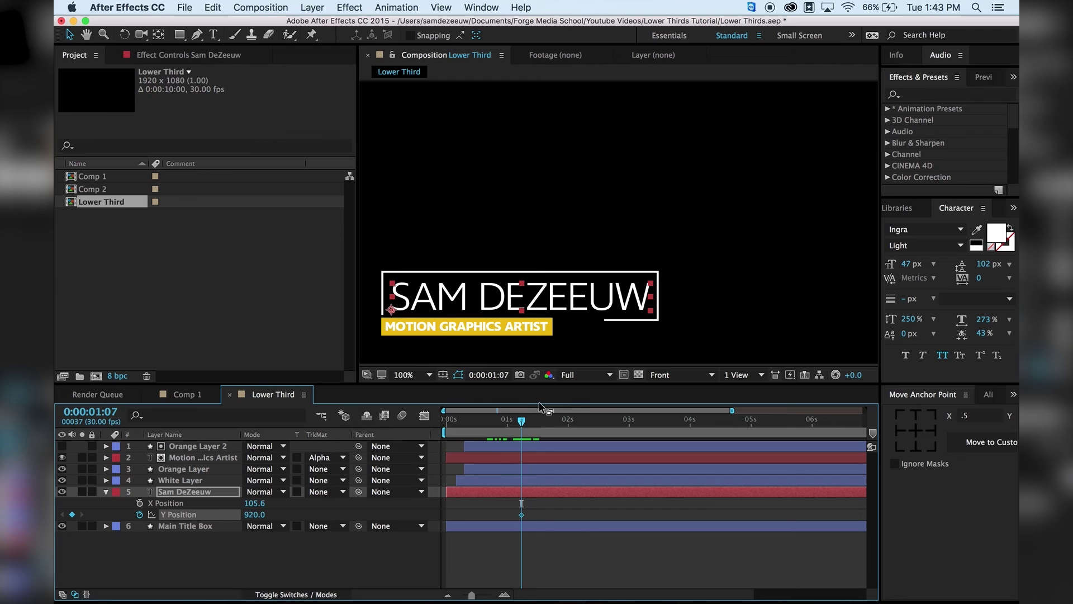
pyautogui.moveTo(521, 420); pyautogui.dragTo(442, 428)
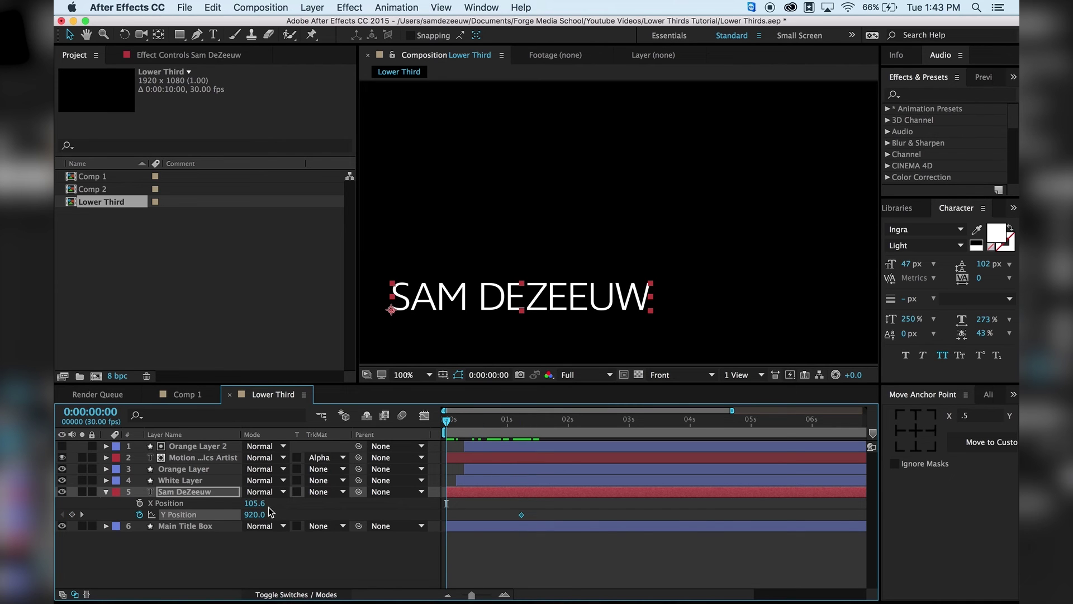
pyautogui.moveTo(256, 517); pyautogui.dragTo(180, 517)
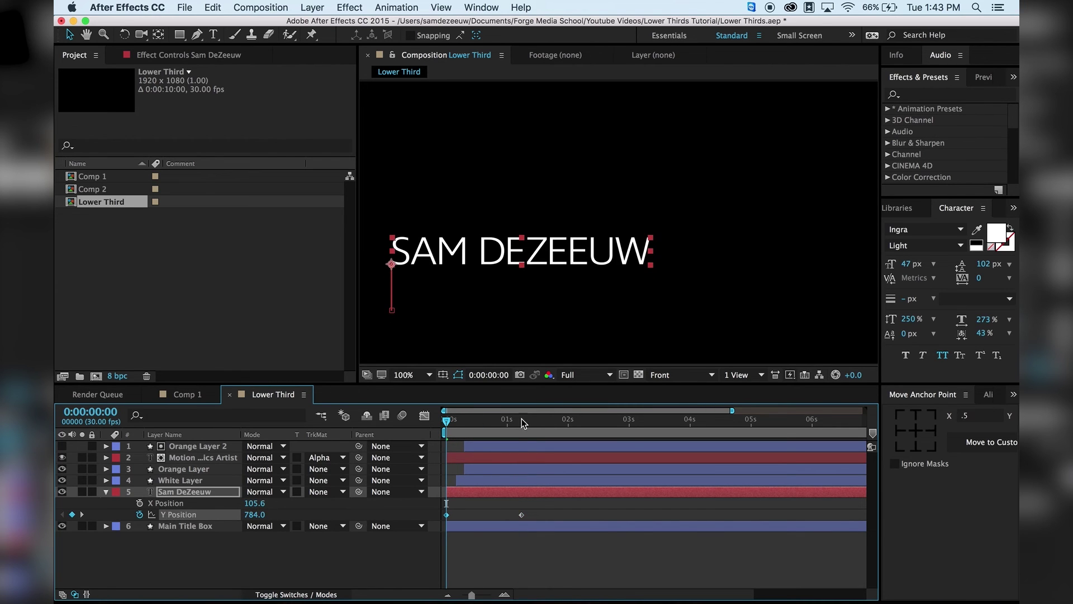
# Step: Preview the name text's downward move and apply Easy Ease to both of its Y Position keyframes
pyautogui.press('space')
pyautogui.click(441, 427)
pyautogui.press('space')
pyautogui.press('space')
pyautogui.press('space')
pyautogui.moveTo(531, 501); pyautogui.dragTo(432, 515)
pyautogui.press('F9')
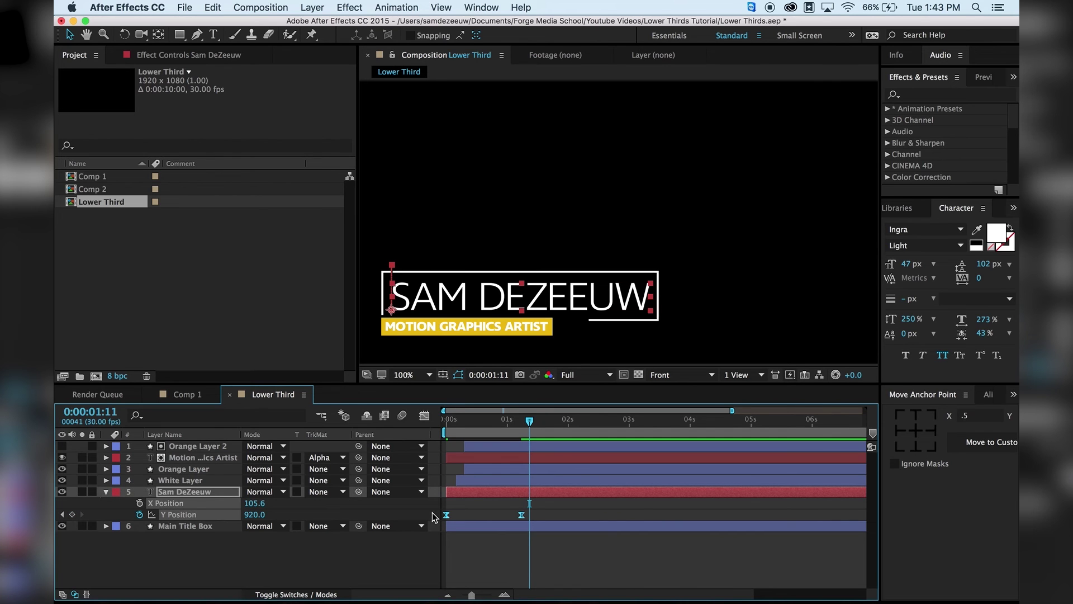
# Step: Lengthen the outgoing ease handle of the first Y Position keyframe in the Graph Editor, and preview the smoother move
pyautogui.click(424, 416)
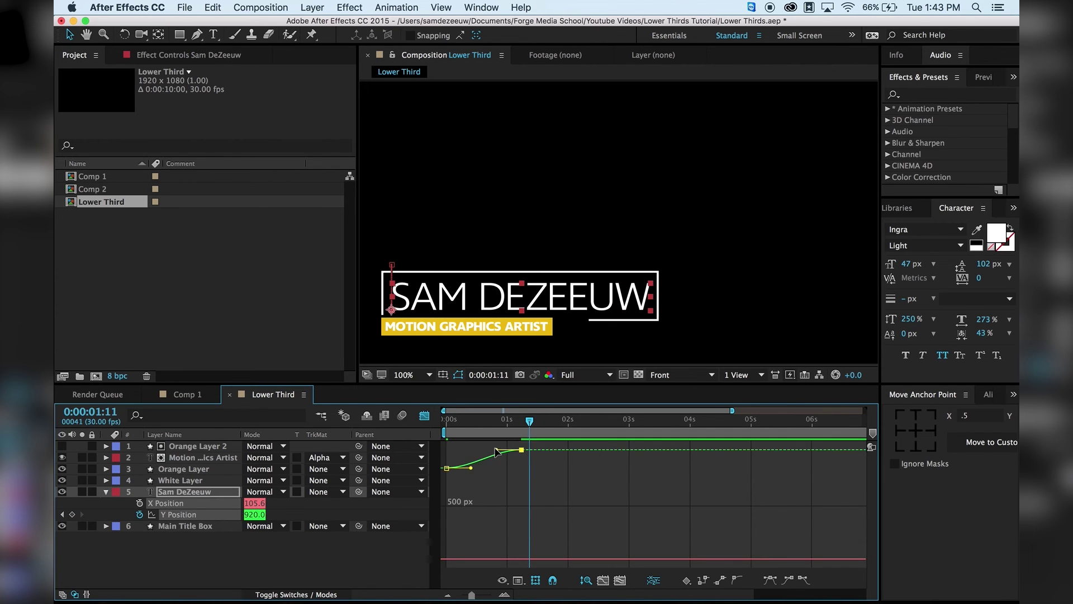
pyautogui.moveTo(472, 468); pyautogui.dragTo(488, 468)
pyautogui.press('space')
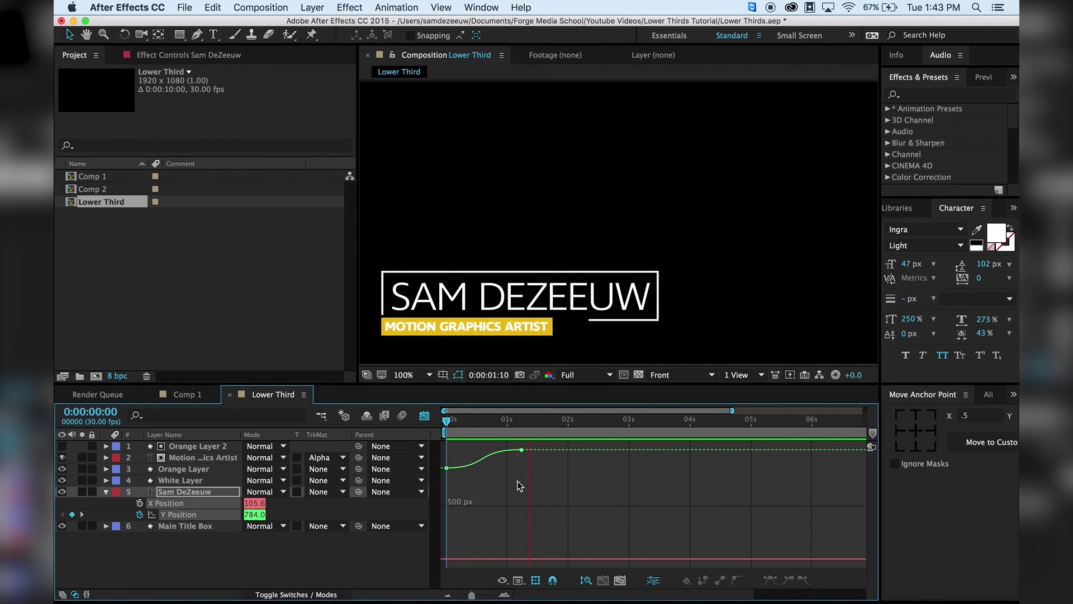
pyautogui.press('space')
# Step: At 0:00:00:05, with no layer selected, draw a white rectangle from the outline's upper-left corner, covering the whole title box below the name
pyautogui.moveTo(499, 425); pyautogui.dragTo(456, 423)
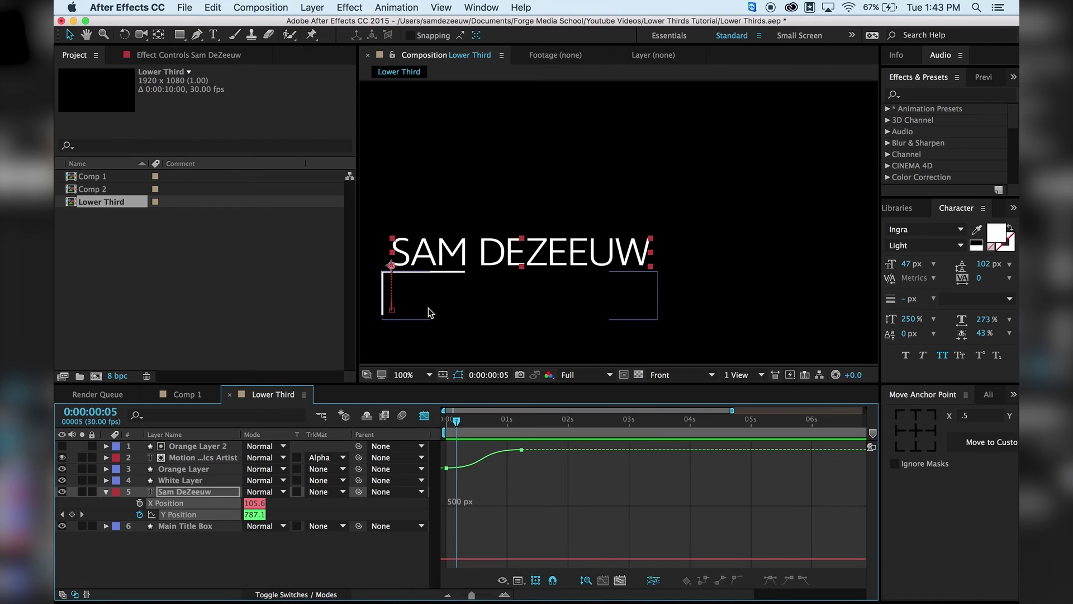
pyautogui.click(215, 555)
pyautogui.click(179, 35)
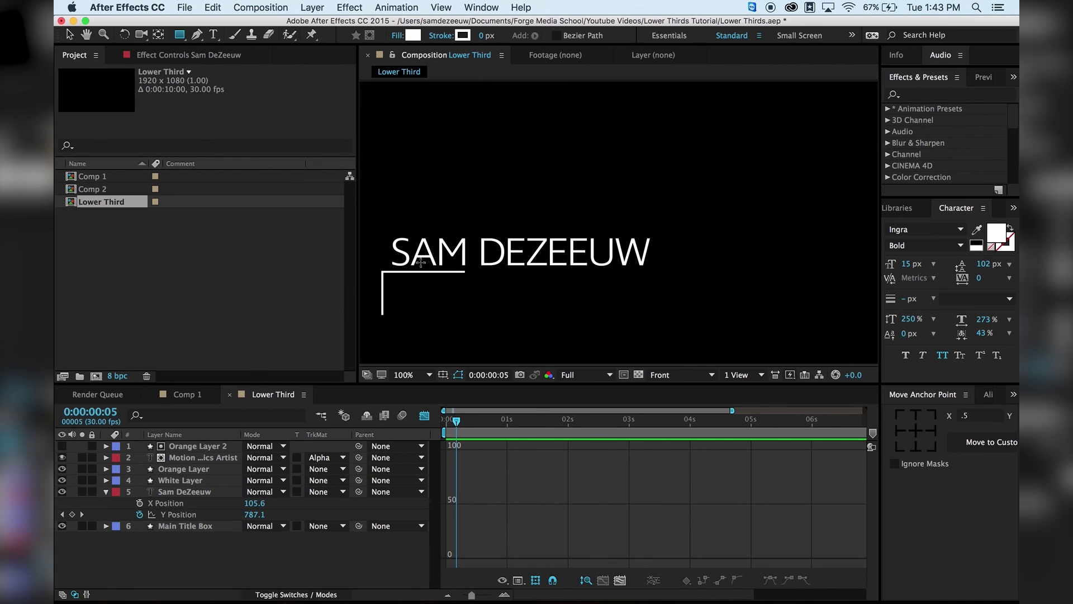
pyautogui.moveTo(382, 272); pyautogui.dragTo(664, 347)
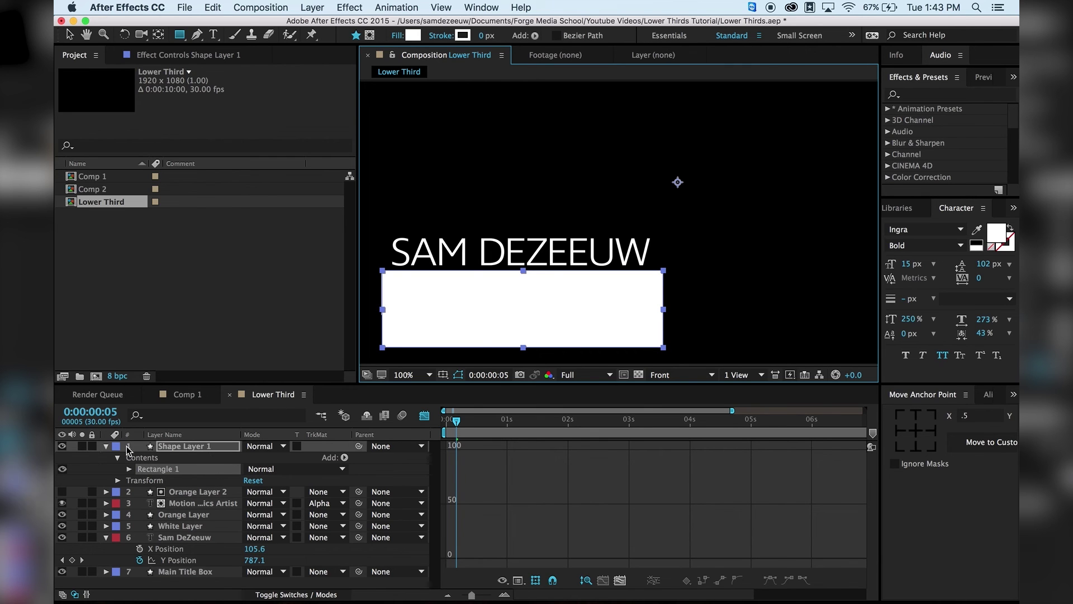
# Step: Collapse the new shape layer's properties and rename the layer as Matte Name
pyautogui.click(106, 445)
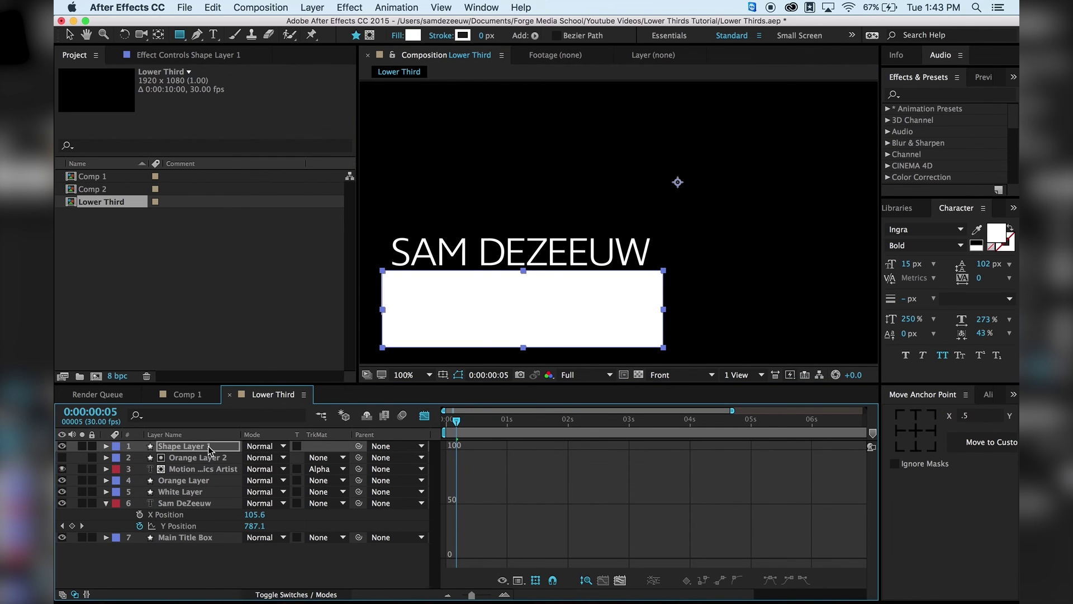
pyautogui.press('Return')
pyautogui.write('Ma')
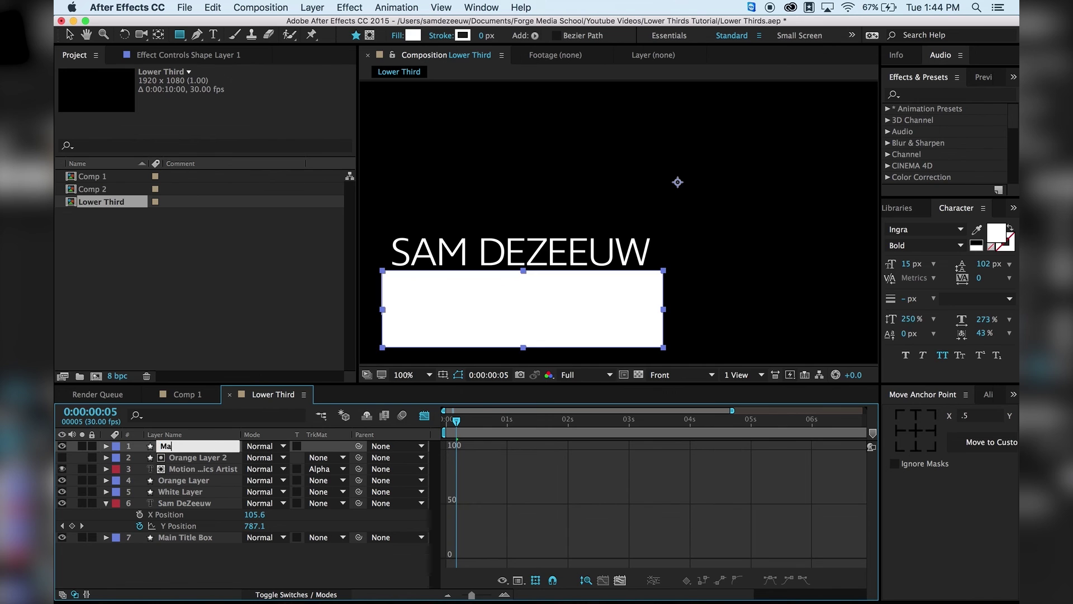
pyautogui.write('tte Name')
pyautogui.press('Return')
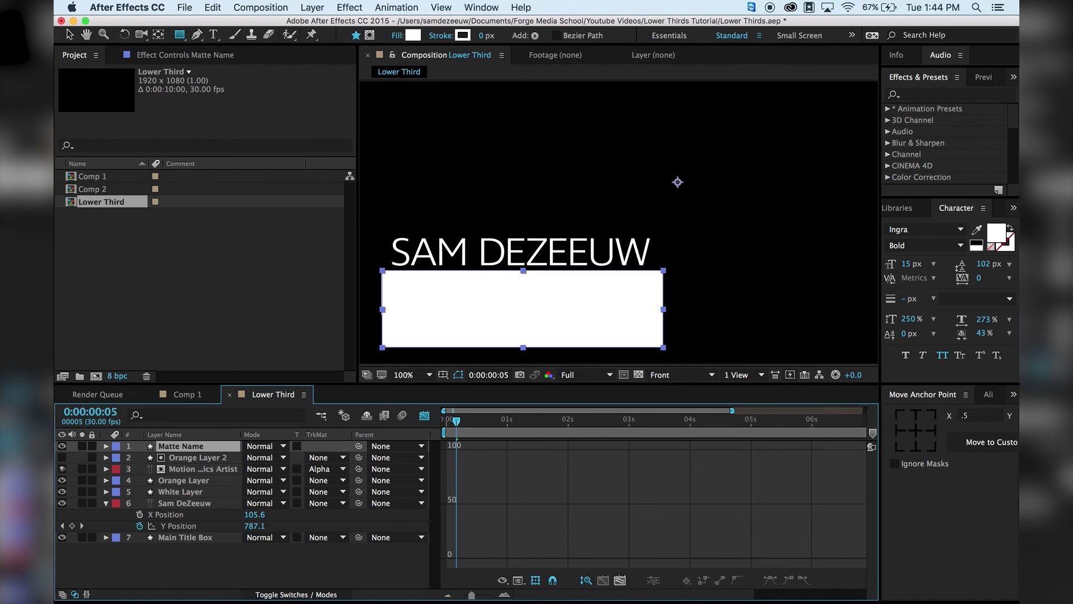
# Step: Move Matte Name directly above the name text layer, set that text's track matte to Alpha Matte "Matte Name", and preview the reveal
pyautogui.moveTo(202, 449); pyautogui.dragTo(197, 501)
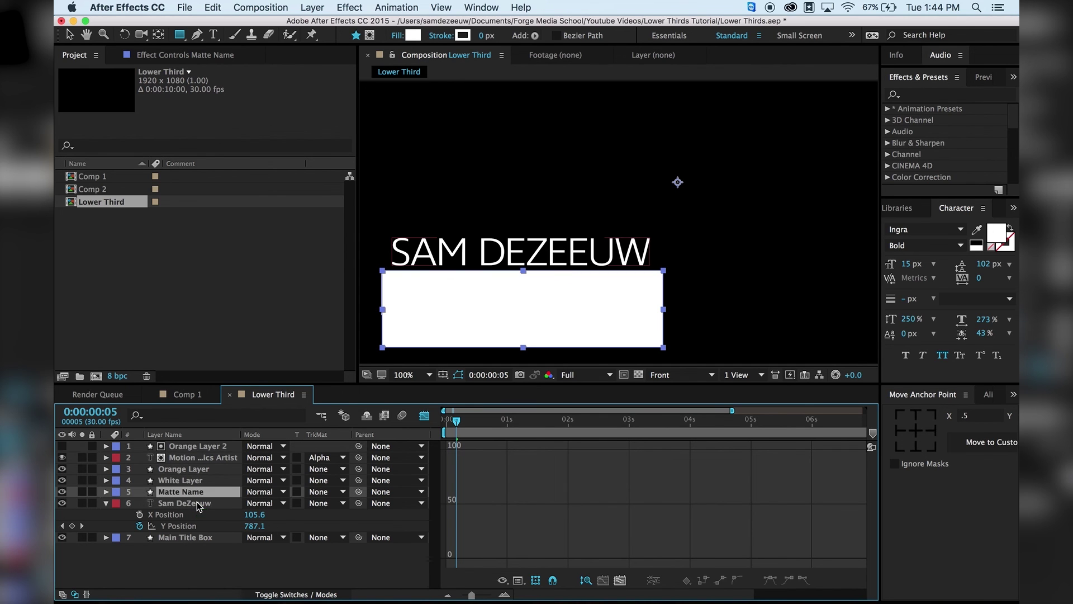
pyautogui.click(322, 505)
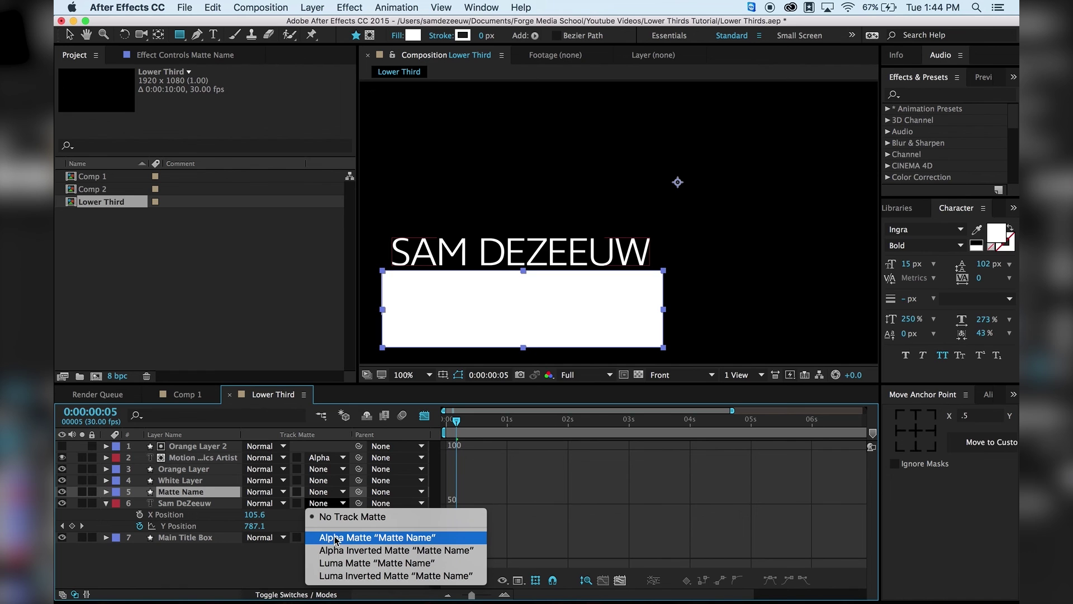
pyautogui.click(335, 537)
pyautogui.moveTo(456, 420); pyautogui.dragTo(524, 422)
pyautogui.press('Home')
pyautogui.press('space')
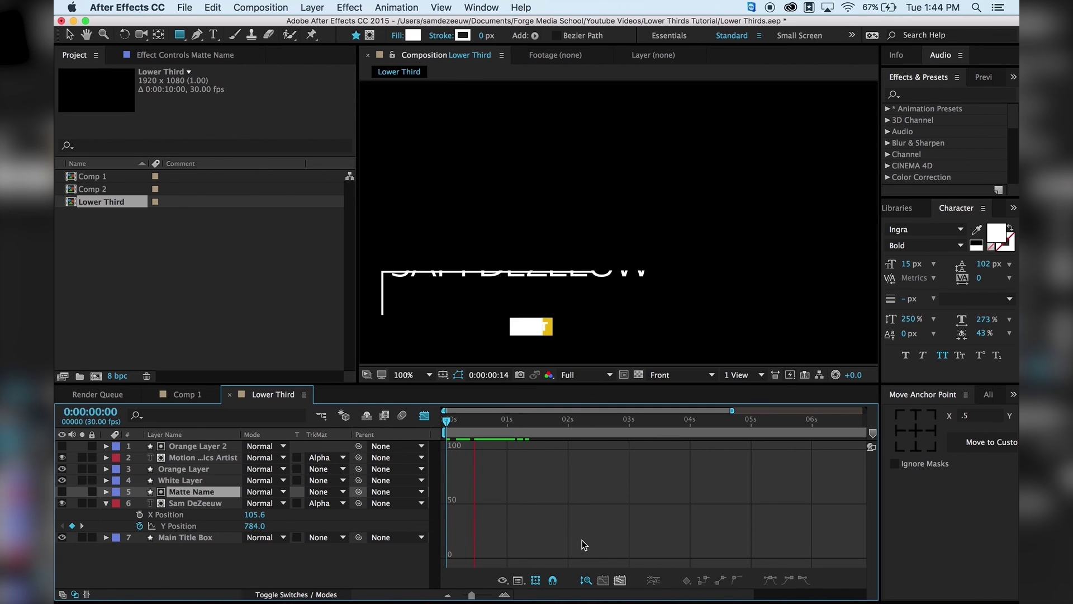
# Step: At 0:00:00:16, move the Matte Name rectangle slightly down so its upper edge meets the lower edge of the outline's top line
pyautogui.moveTo(512, 422); pyautogui.dragTo(478, 423)
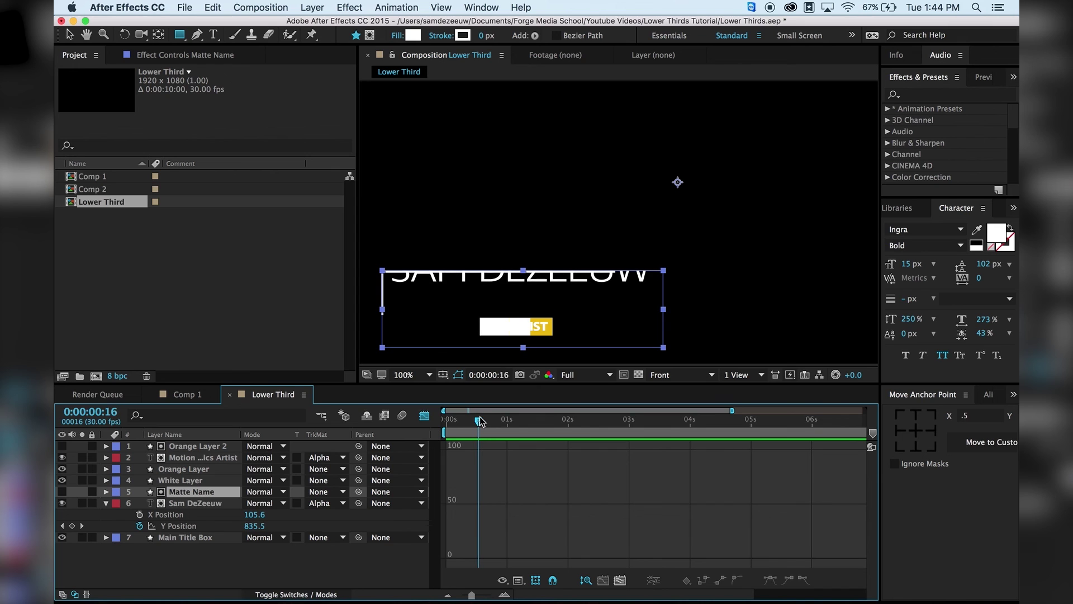
pyautogui.scroll(4, 636, 268)
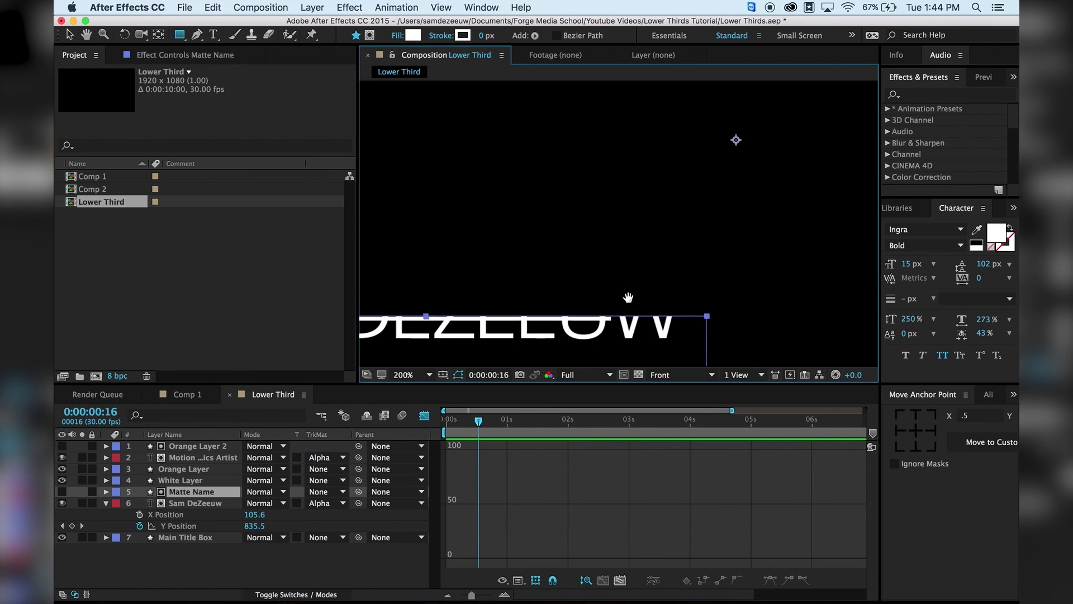
pyautogui.scroll(-3, 545, 317)
pyautogui.hscroll(-3, 544, 317)
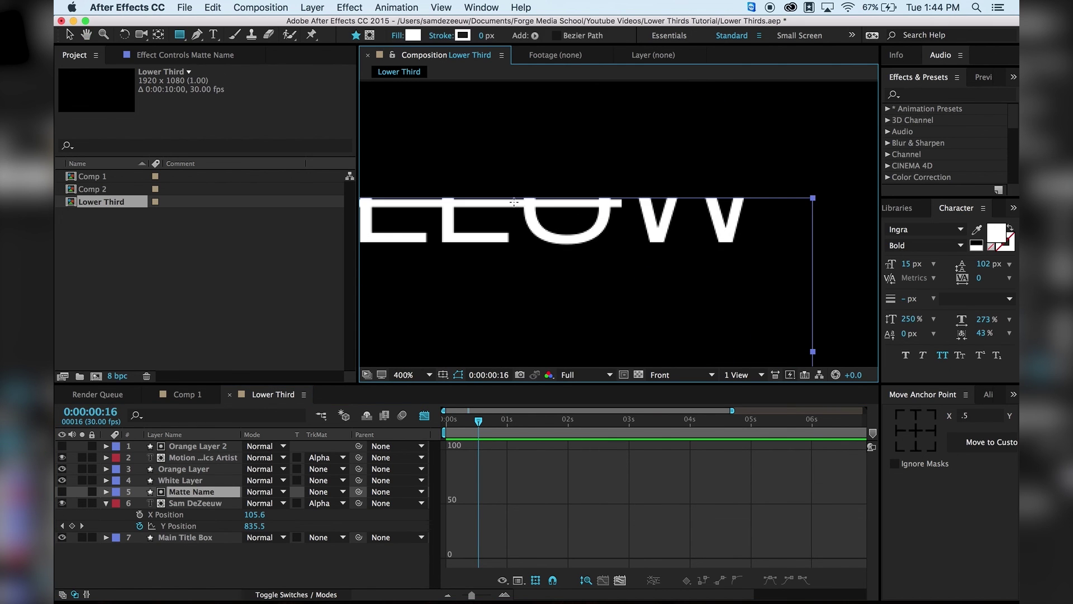
pyautogui.click(403, 416)
pyautogui.click(178, 491)
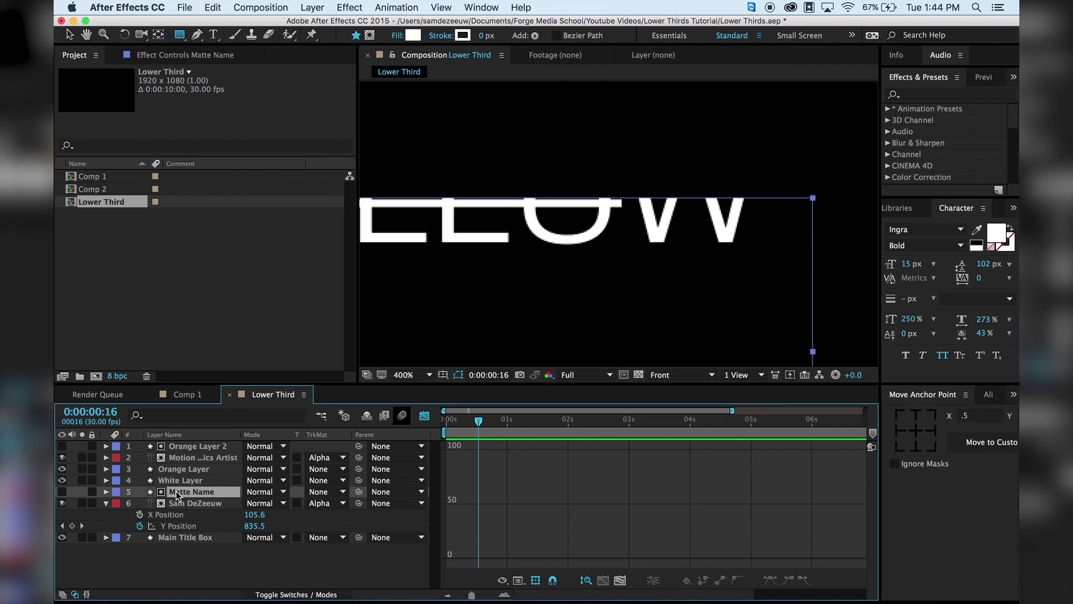
pyautogui.click(69, 35)
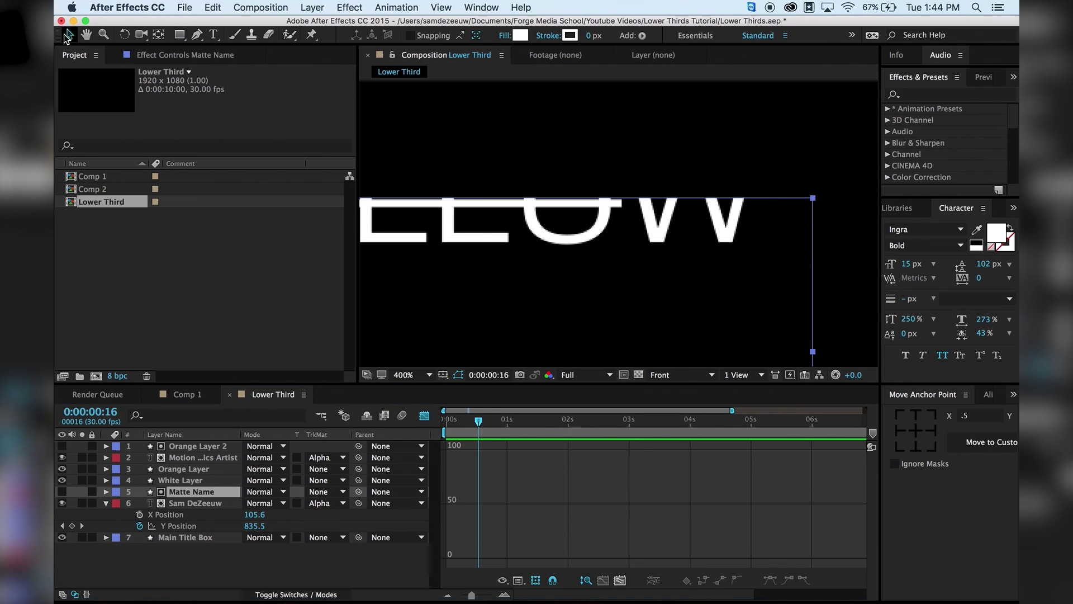
pyautogui.moveTo(640, 291); pyautogui.dragTo(639, 301)
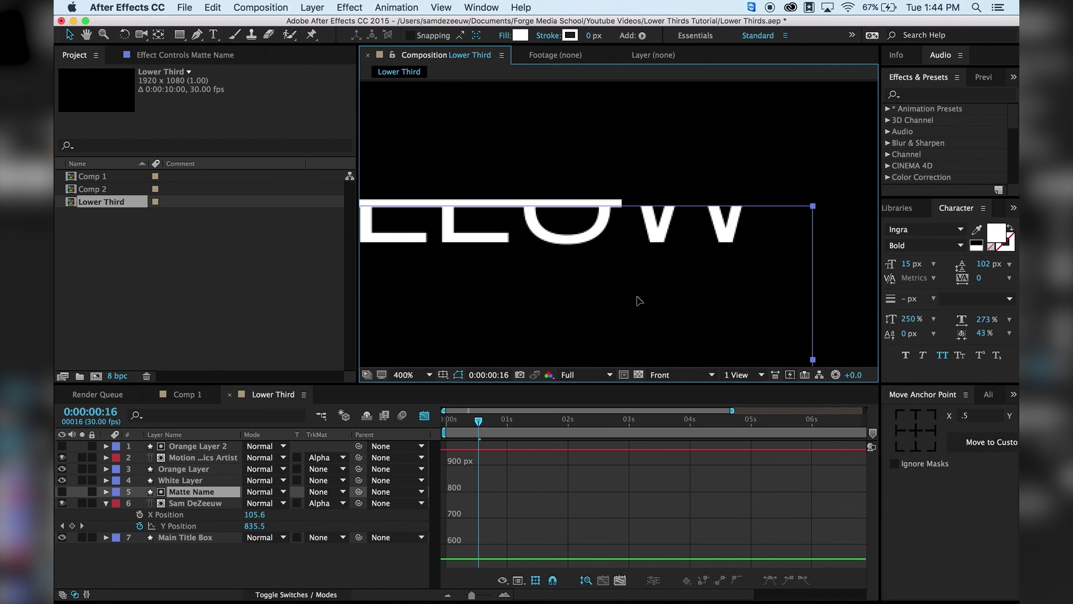
pyautogui.scroll(-2, 640, 301)
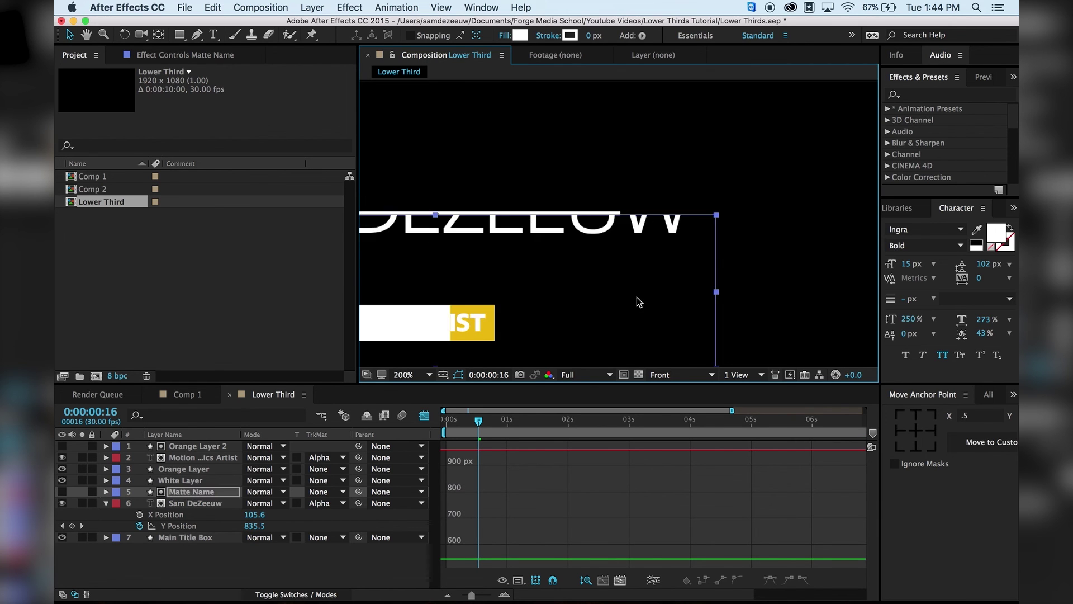
pyautogui.scroll(-2, 750, 194)
pyautogui.click(542, 485)
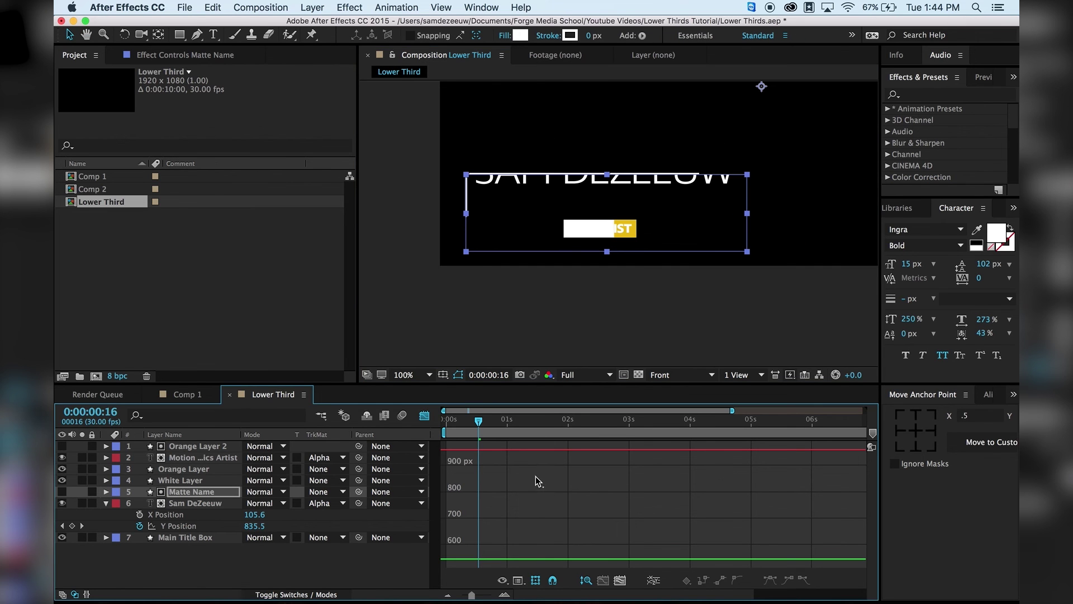
# Step: Return the Lower Third composition to its start, and play and scrub the finished lower third animation in Comp 1
pyautogui.press('Home')
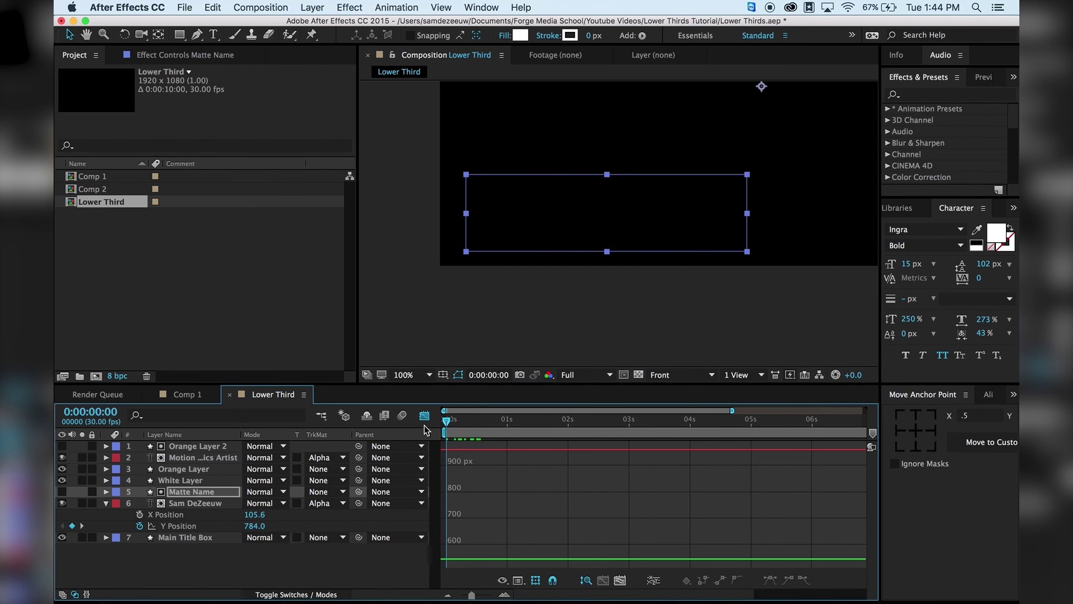
pyautogui.click(513, 313)
pyautogui.press('space')
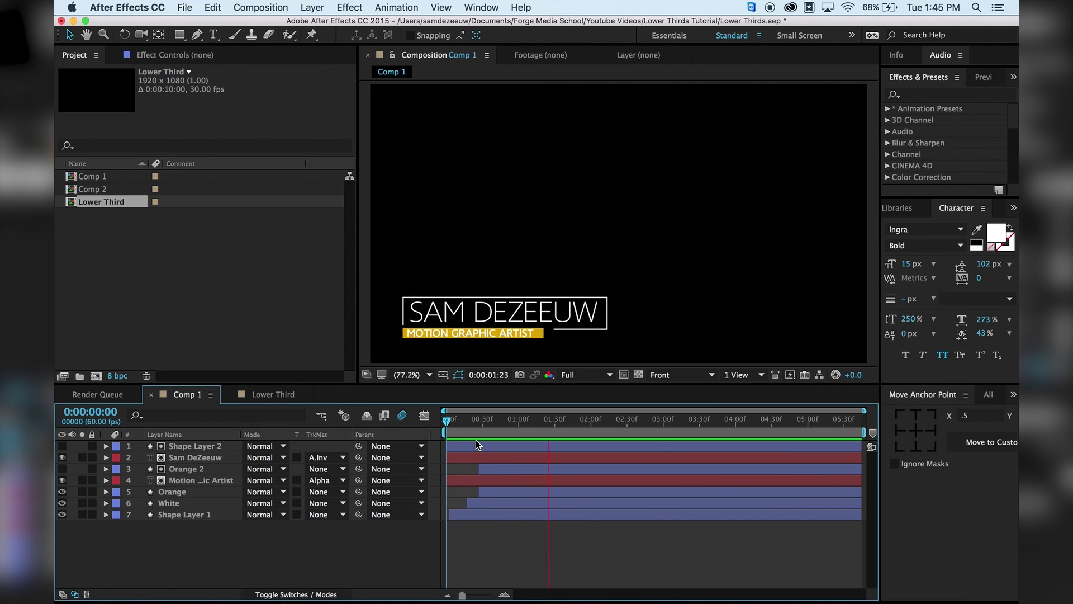
pyautogui.press('space')
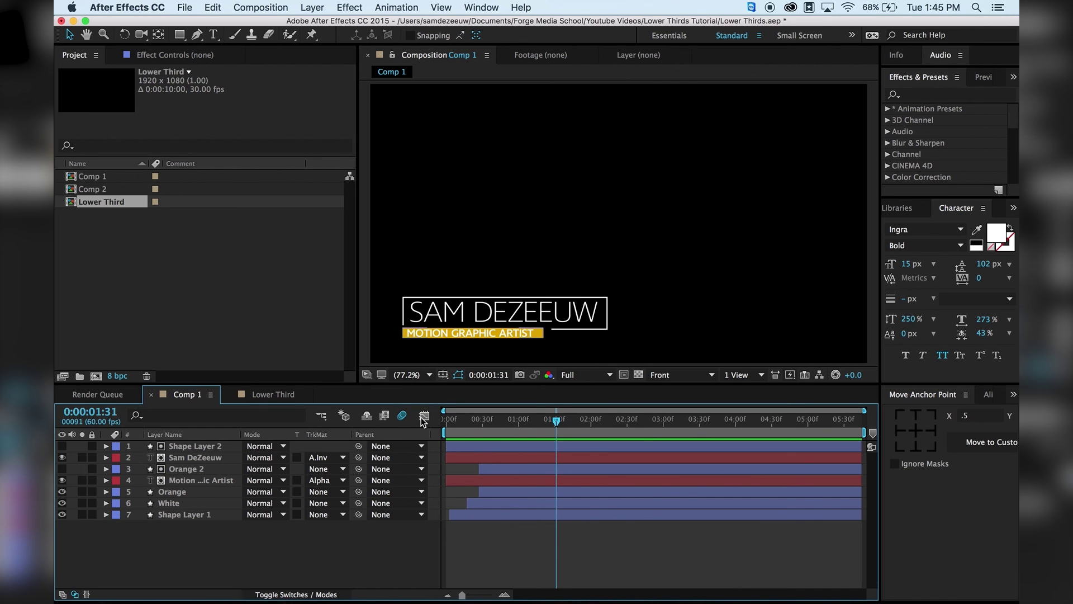
pyautogui.moveTo(468, 420); pyautogui.dragTo(545, 426)
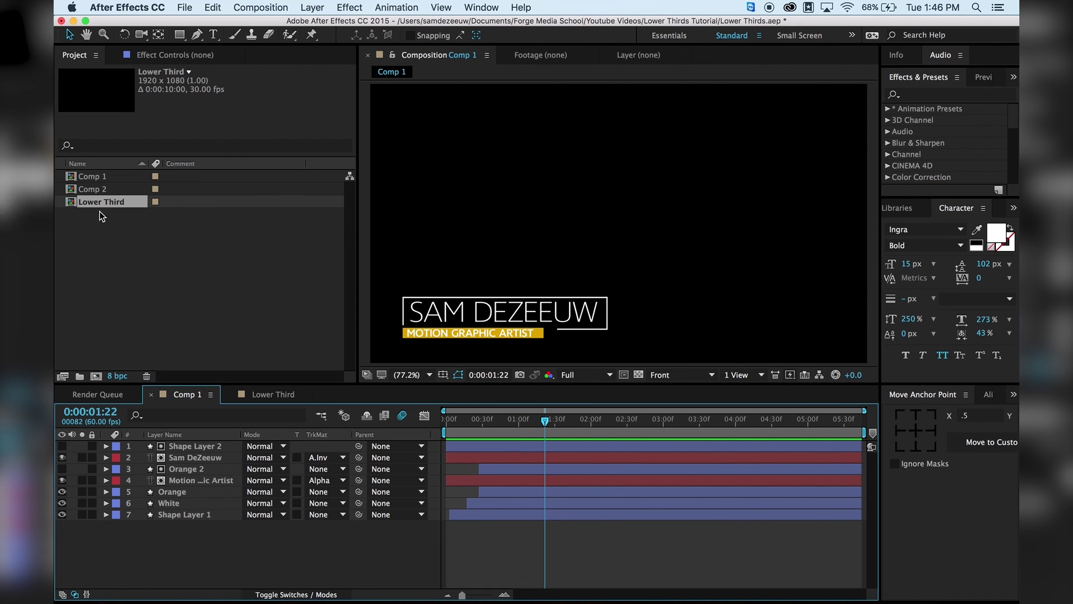
# Step: Open Comp 2, play its alternative lower third animation, and scrub back through it
pyautogui.click(76, 188)
pyautogui.doubleClick(75, 188)
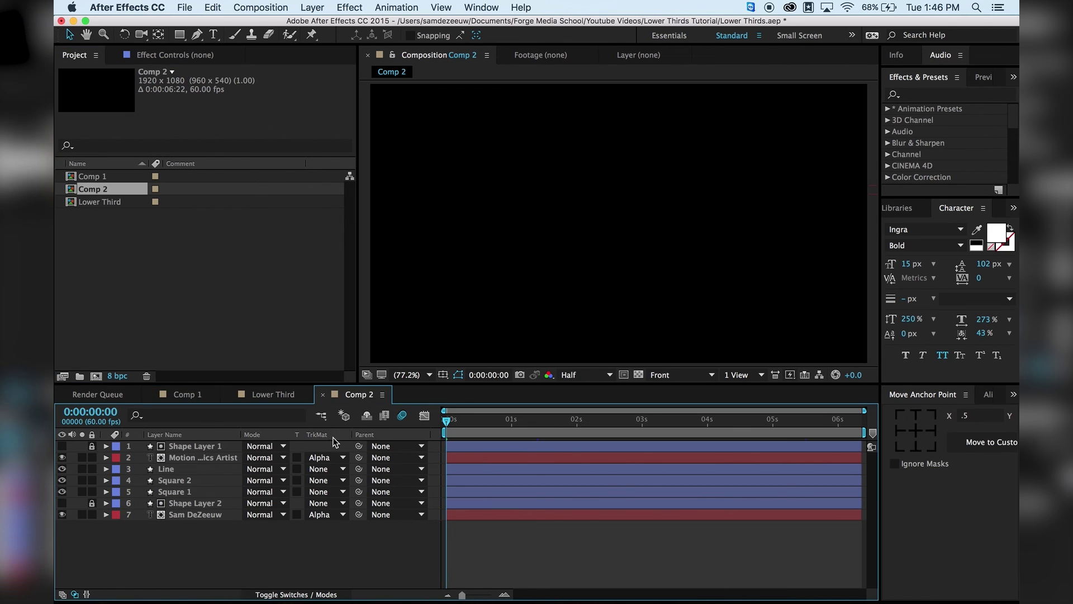
pyautogui.press('space')
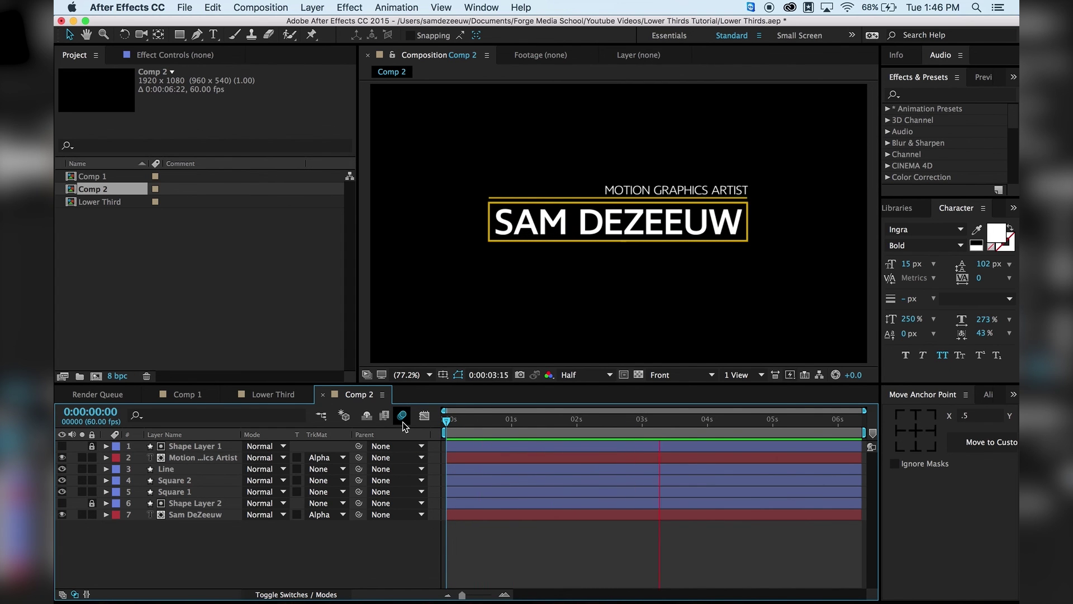
pyautogui.press('space')
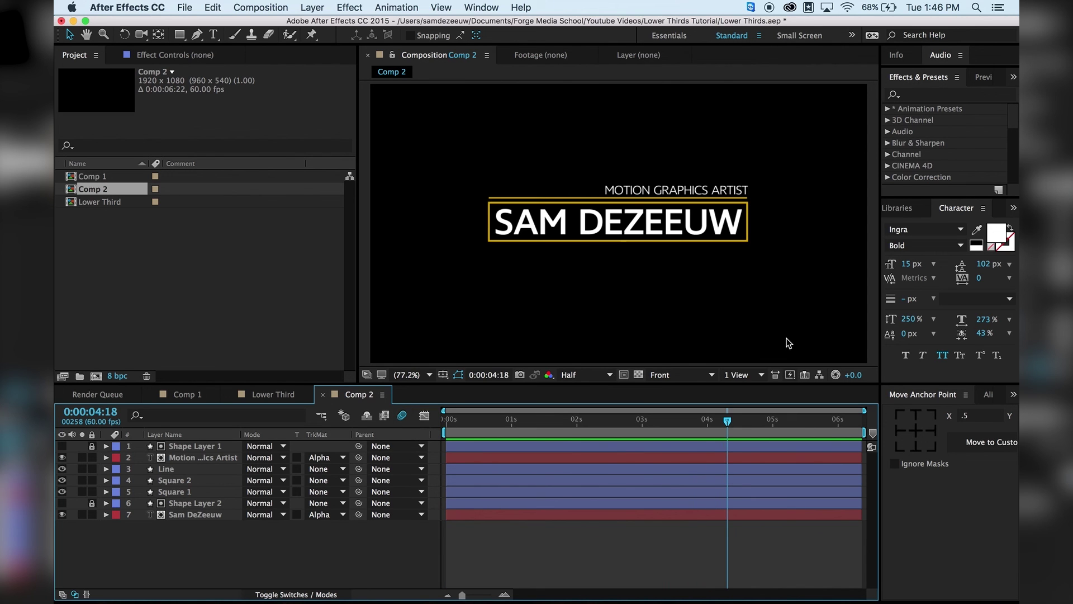
pyautogui.moveTo(727, 422); pyautogui.dragTo(585, 421)
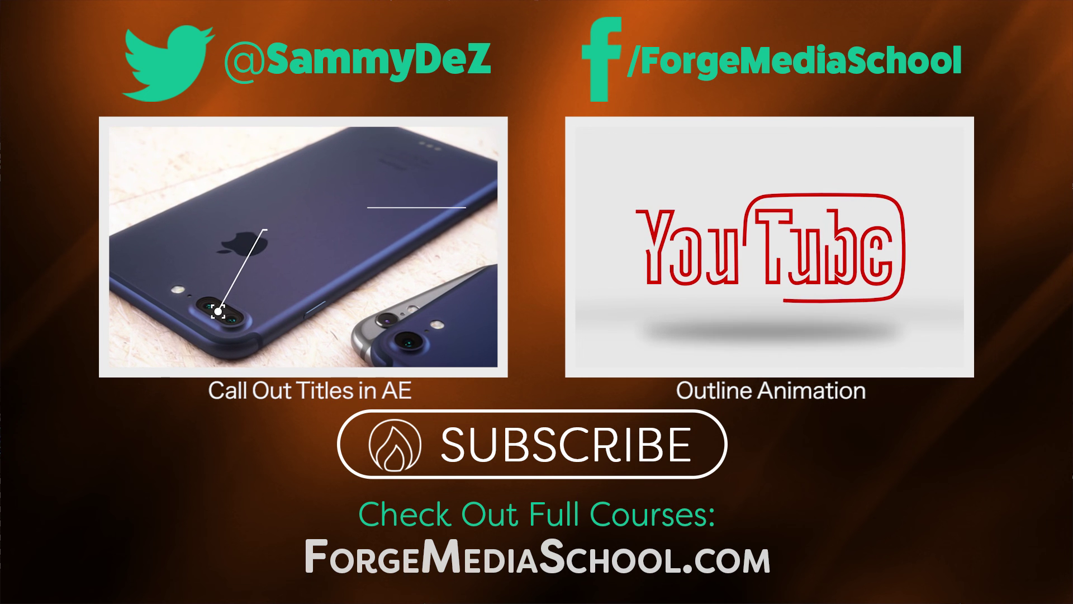